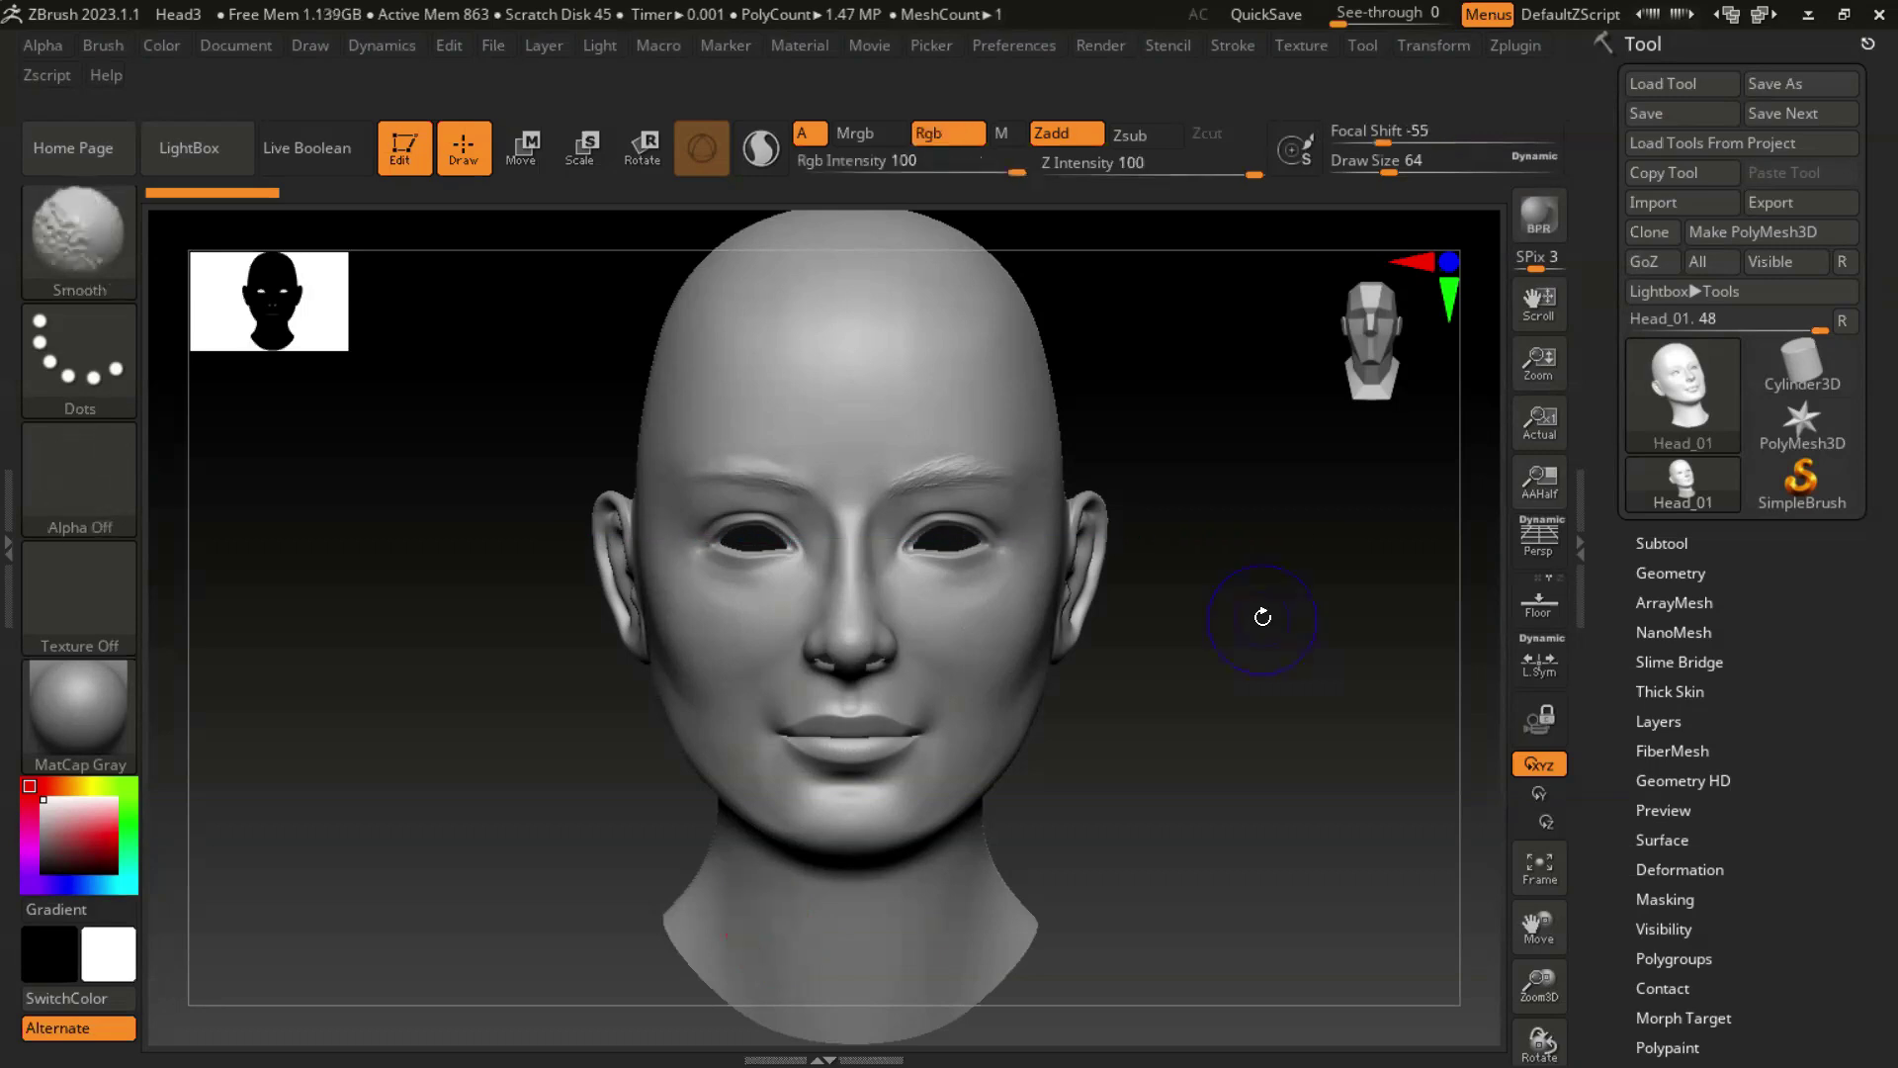
Turn on Polyframe to show Head_01's dense wireframe over its yellow polygroup colour.
{"action": "key", "text": "shift+f"}
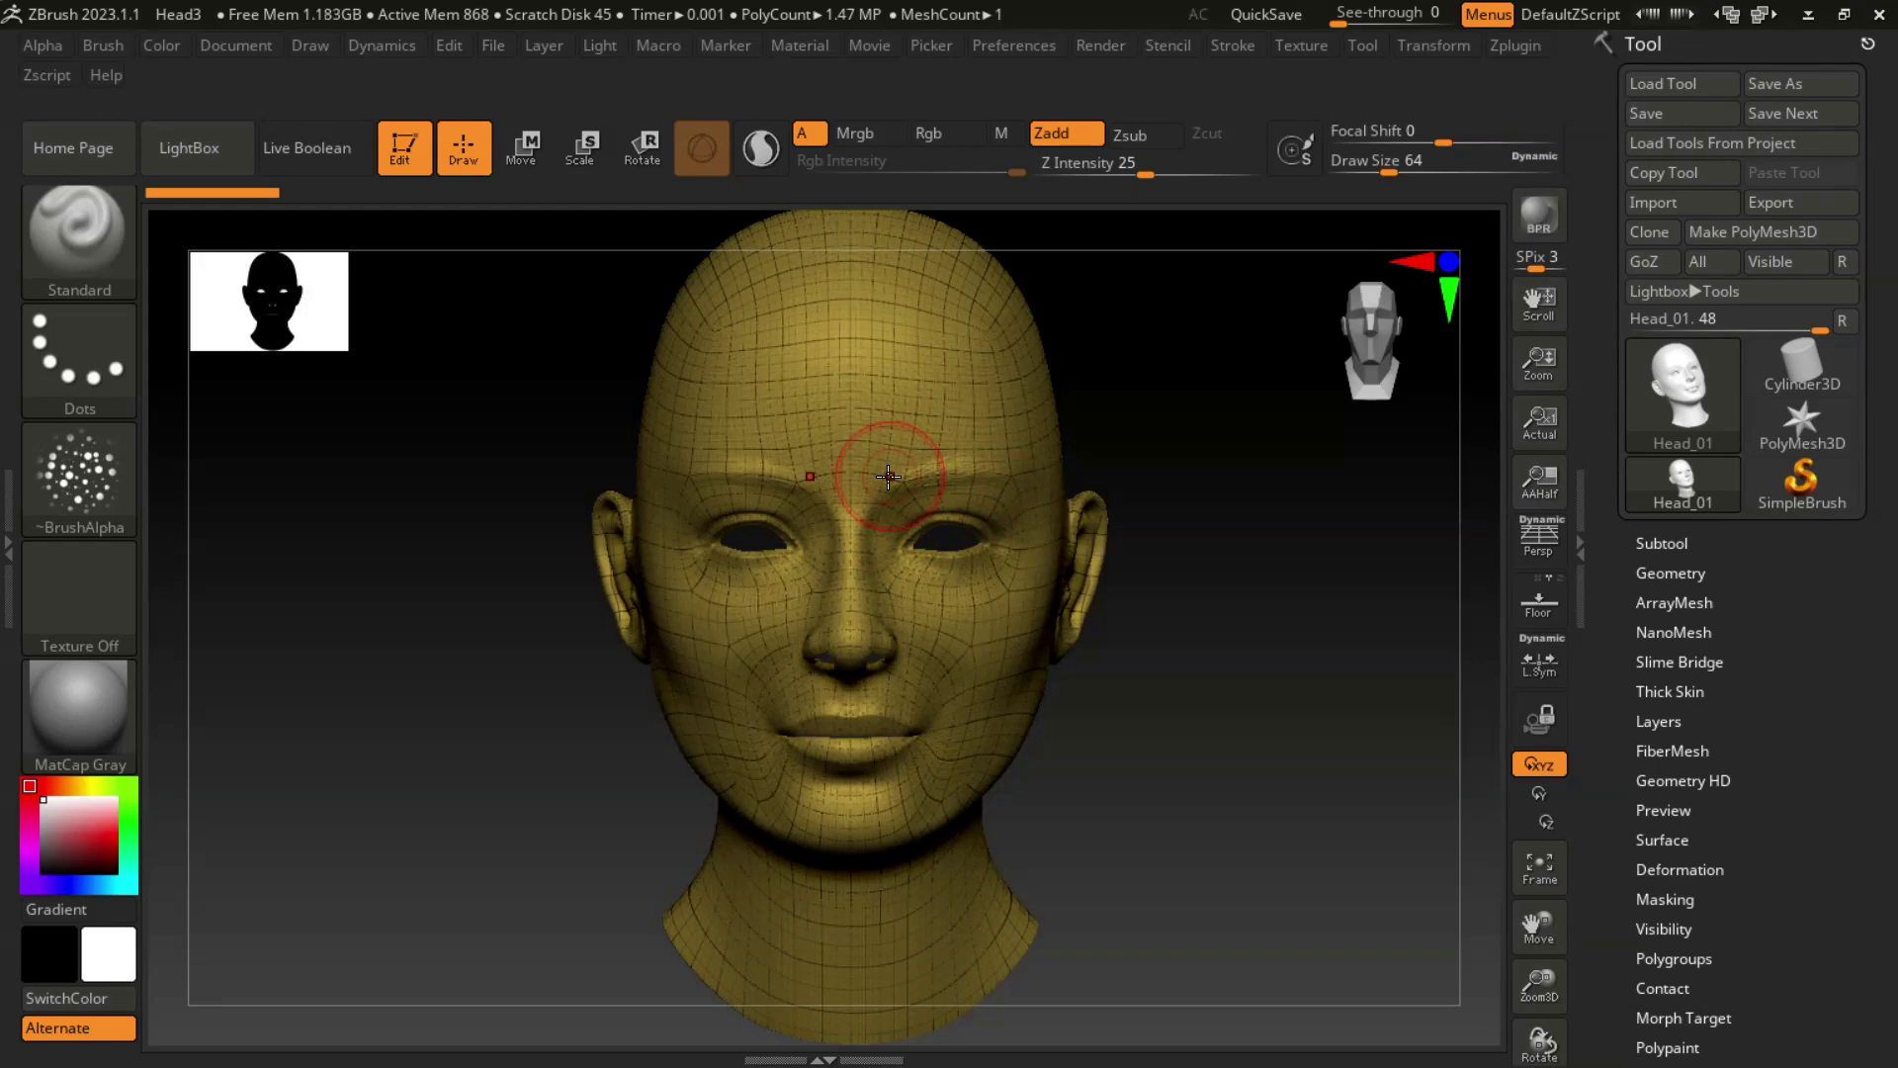
Turn off Polyframe and append a Sphere3D as a placeholder subtool.
{"action": "key", "text": "shift"}
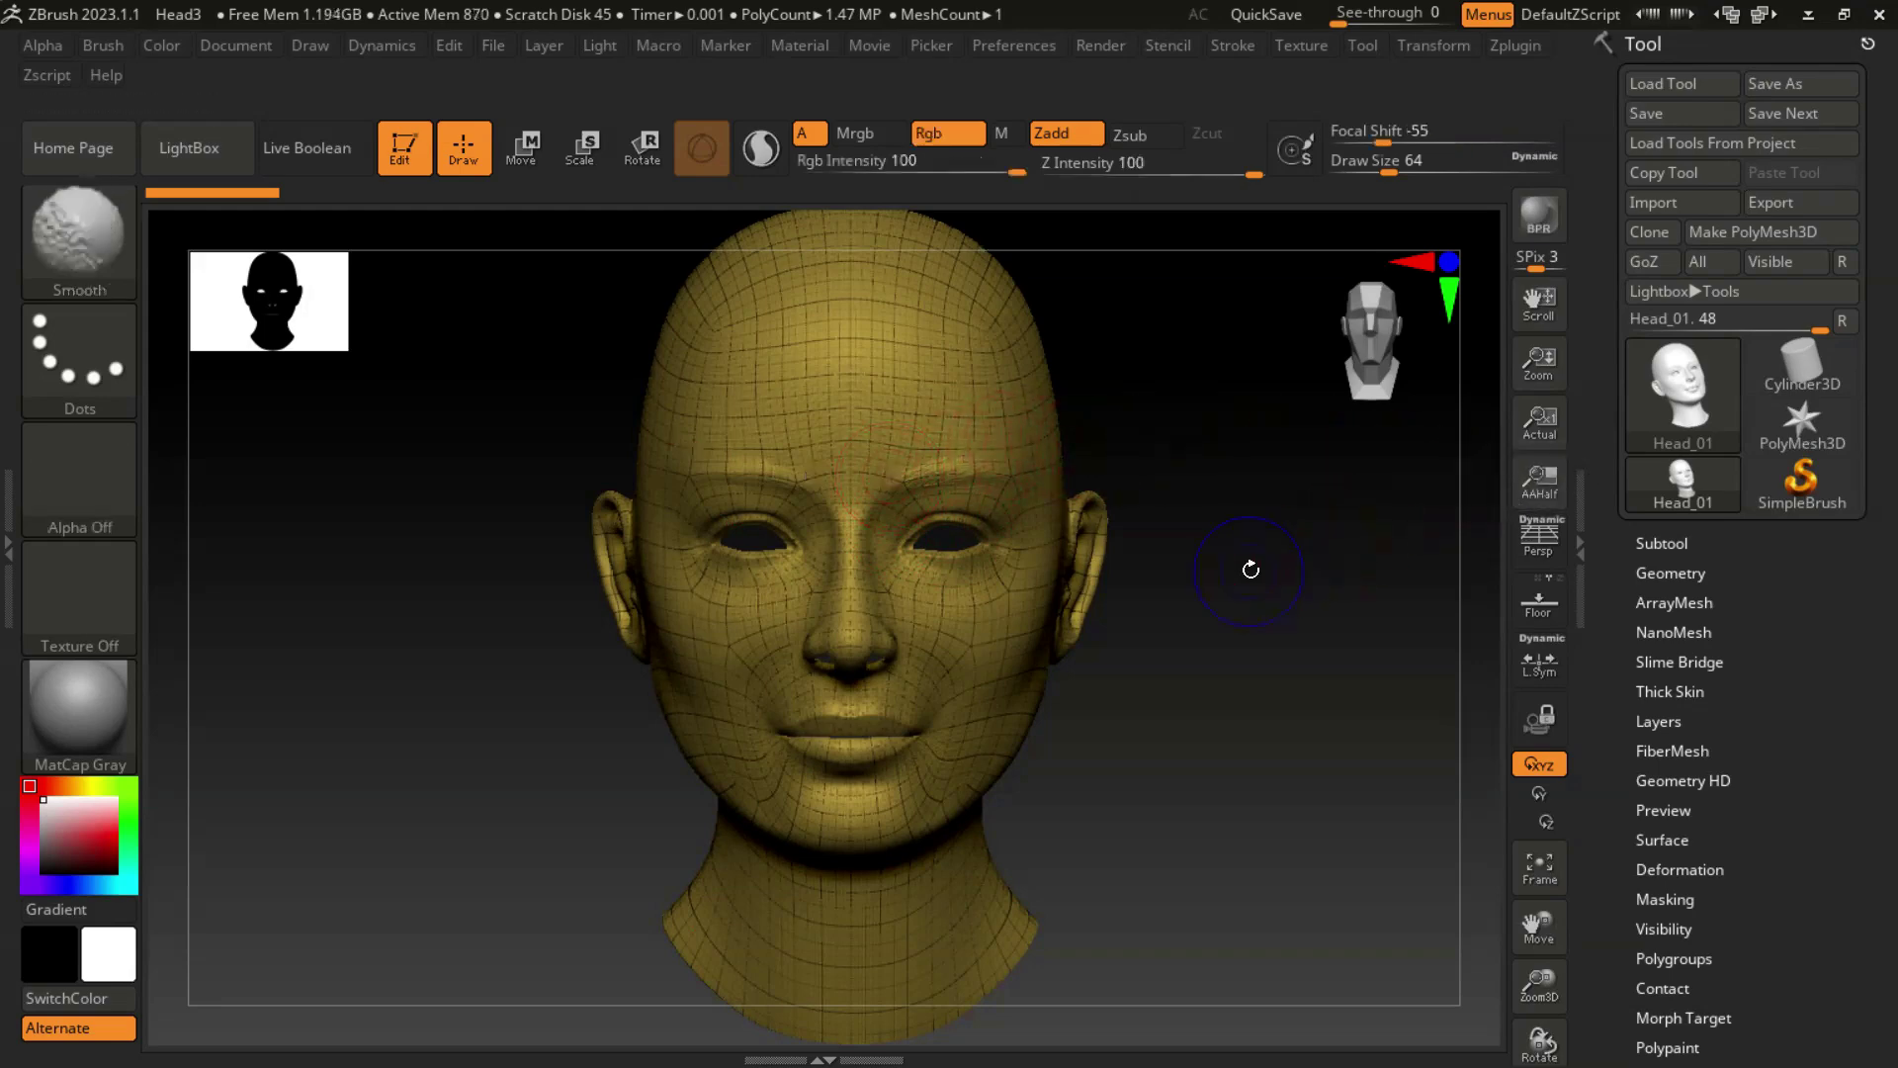
{"action": "key", "text": "shift+f"}
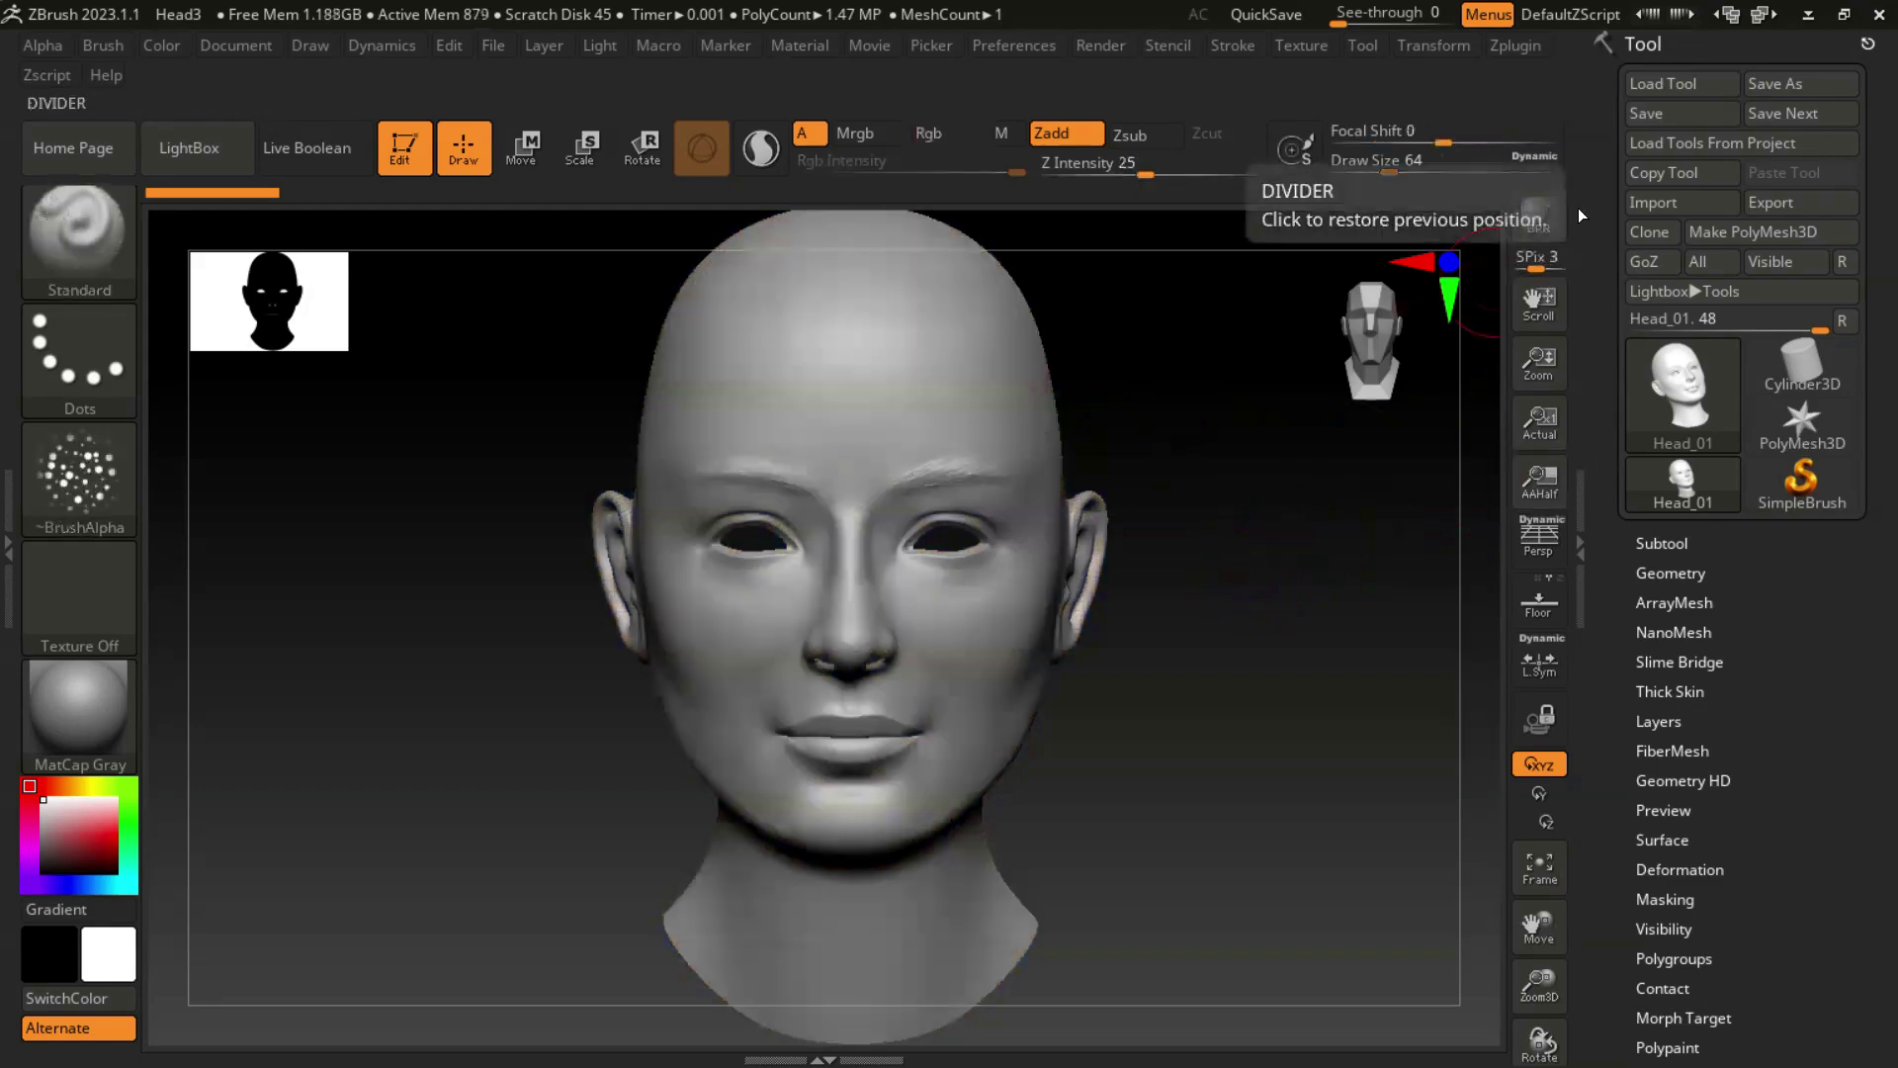
{"action": "left_click", "coordinate": [1671, 543]}
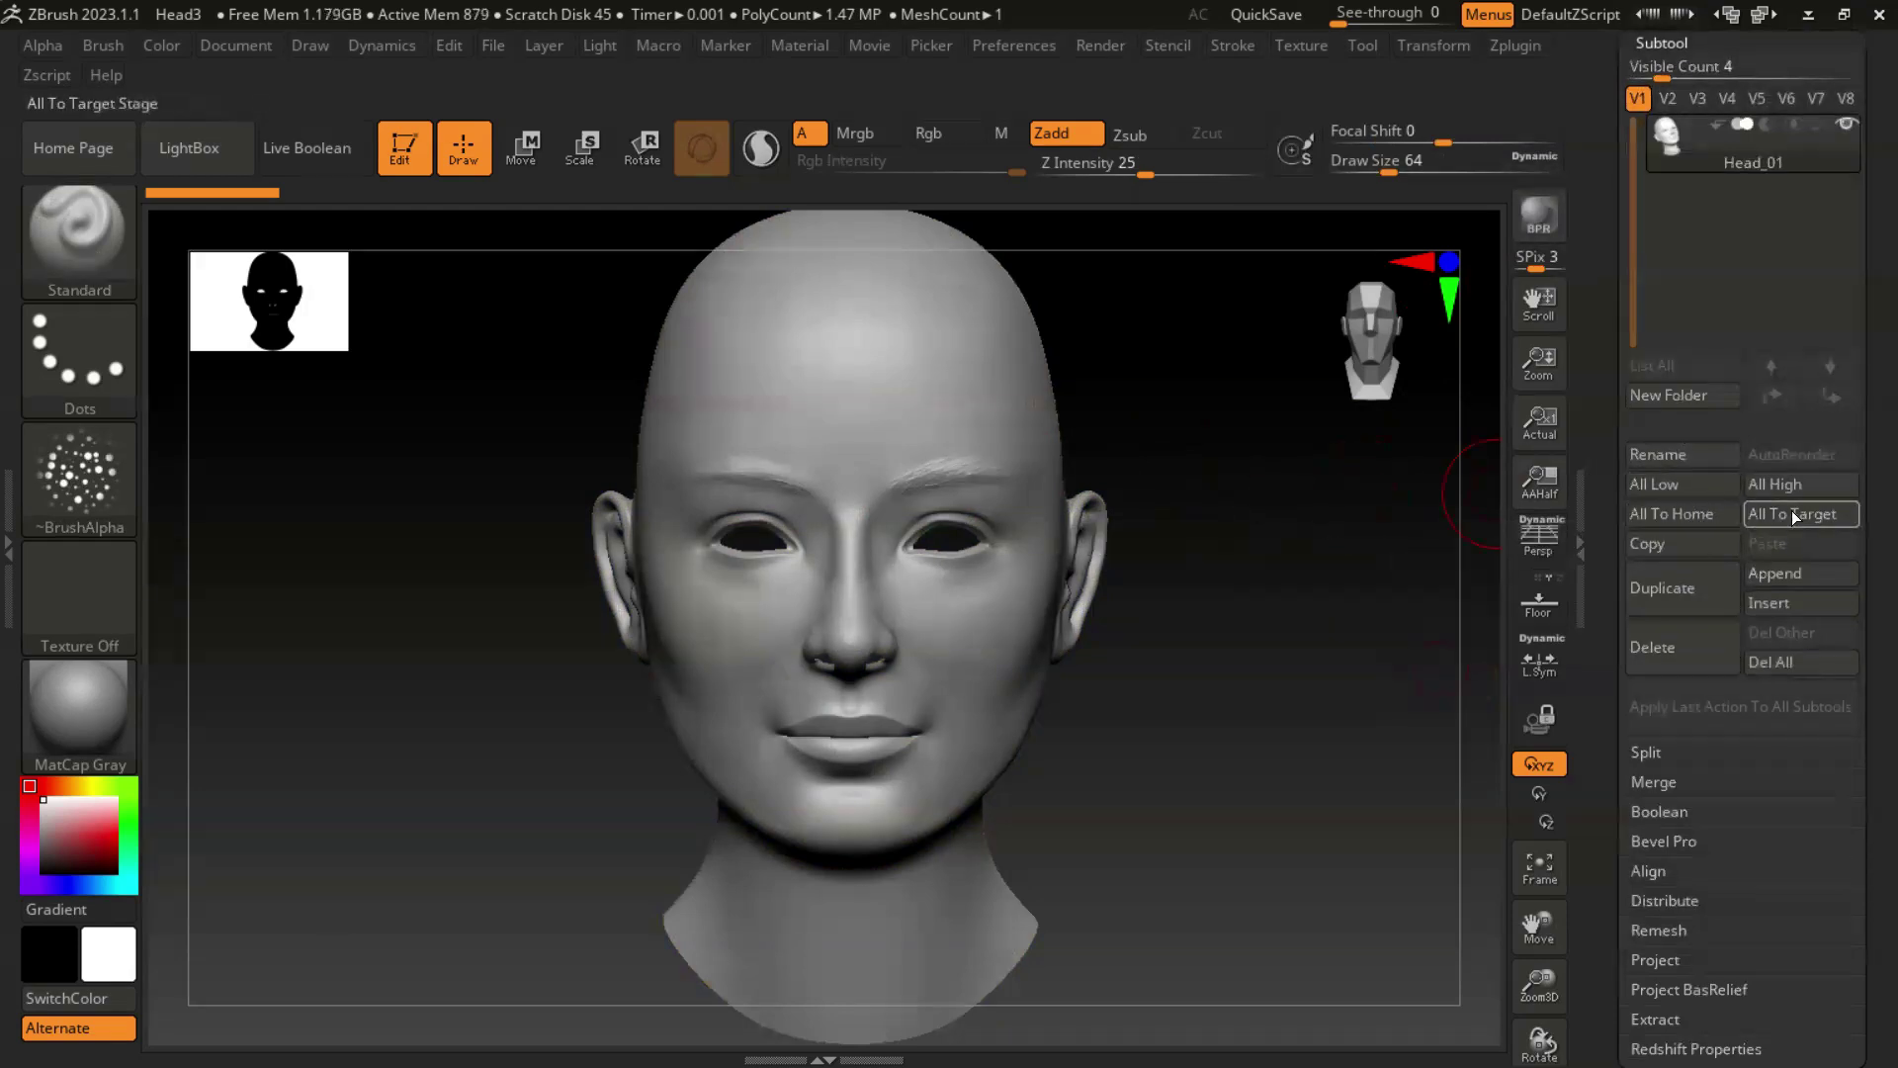
{"action": "left_click", "coordinate": [1794, 574]}
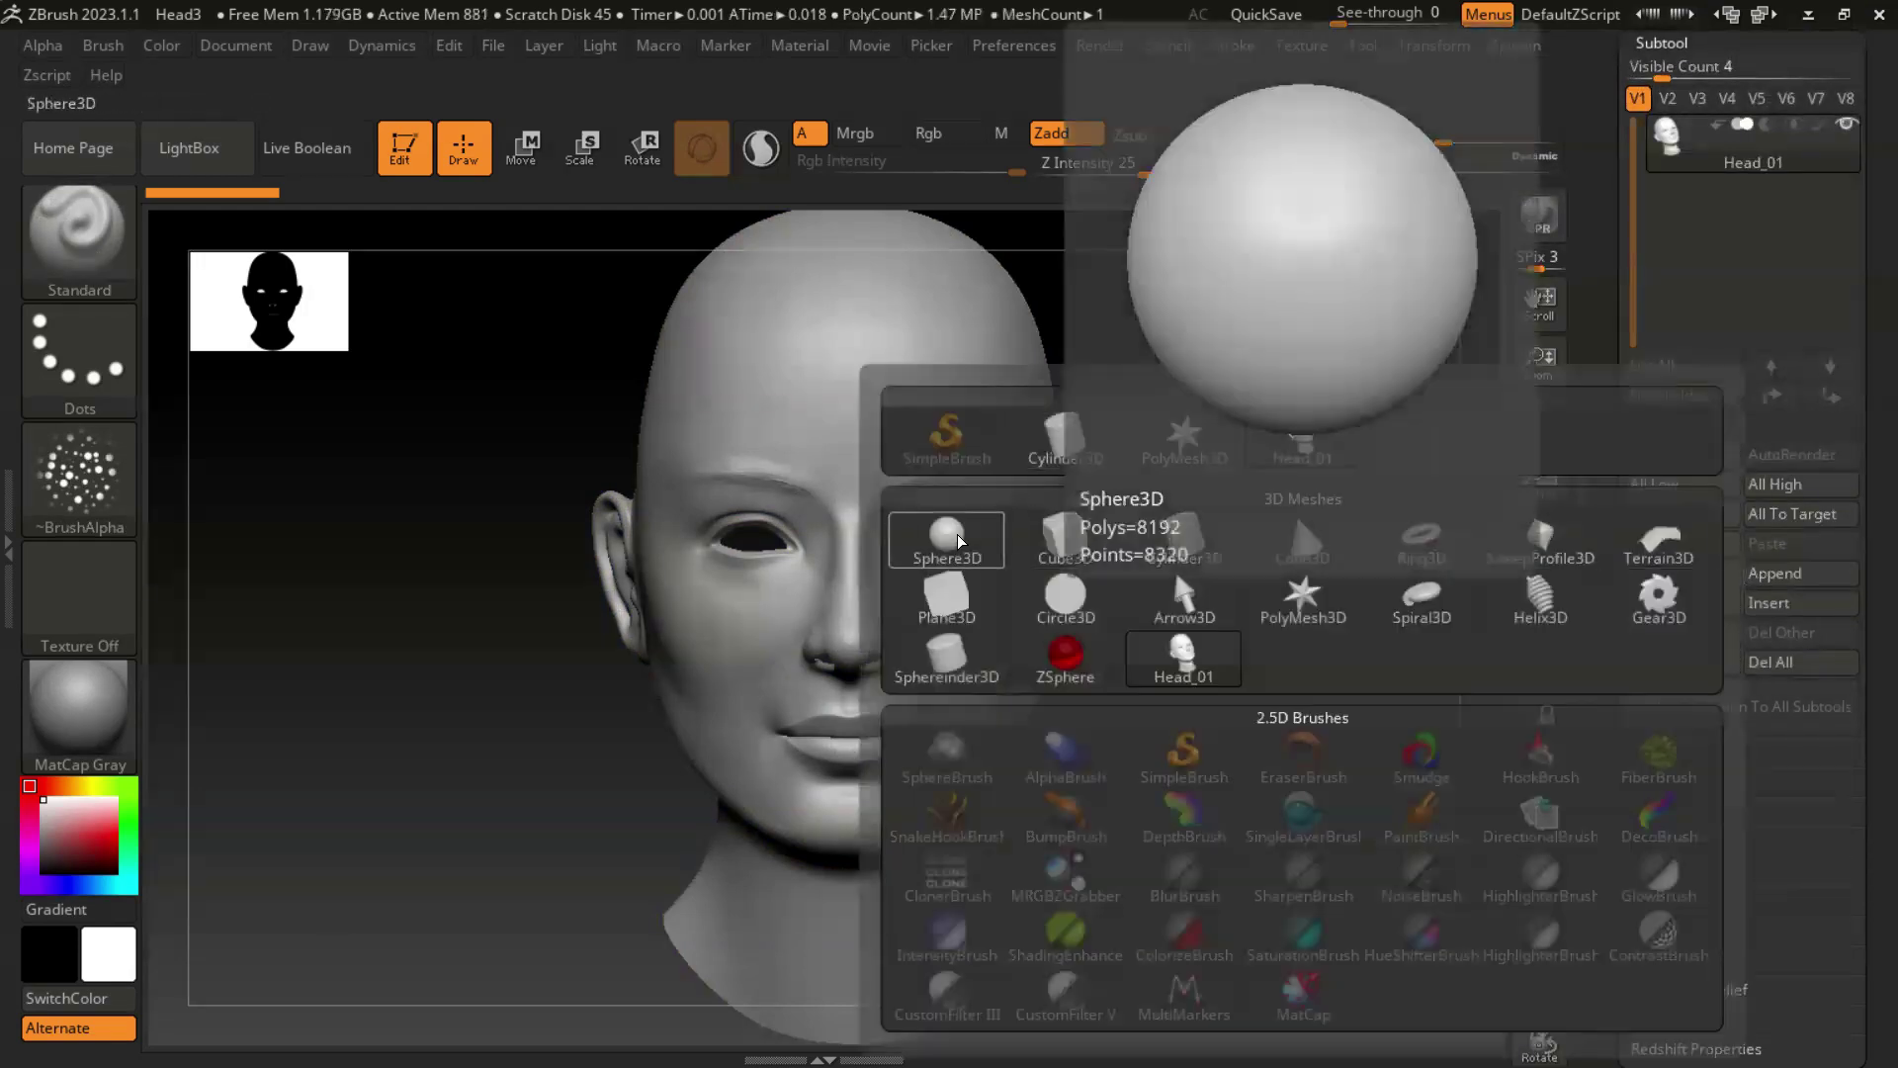
{"action": "left_click", "coordinate": [1173, 567]}
Import Base Mesh.obj into the selected sphere subtool, replacing it.
{"action": "left_click", "coordinate": [1673, 202]}
{"action": "left_click_drag", "start_coordinate": [1858, 232], "coordinate": [1859, 471]}
{"action": "left_click", "coordinate": [1657, 204]}
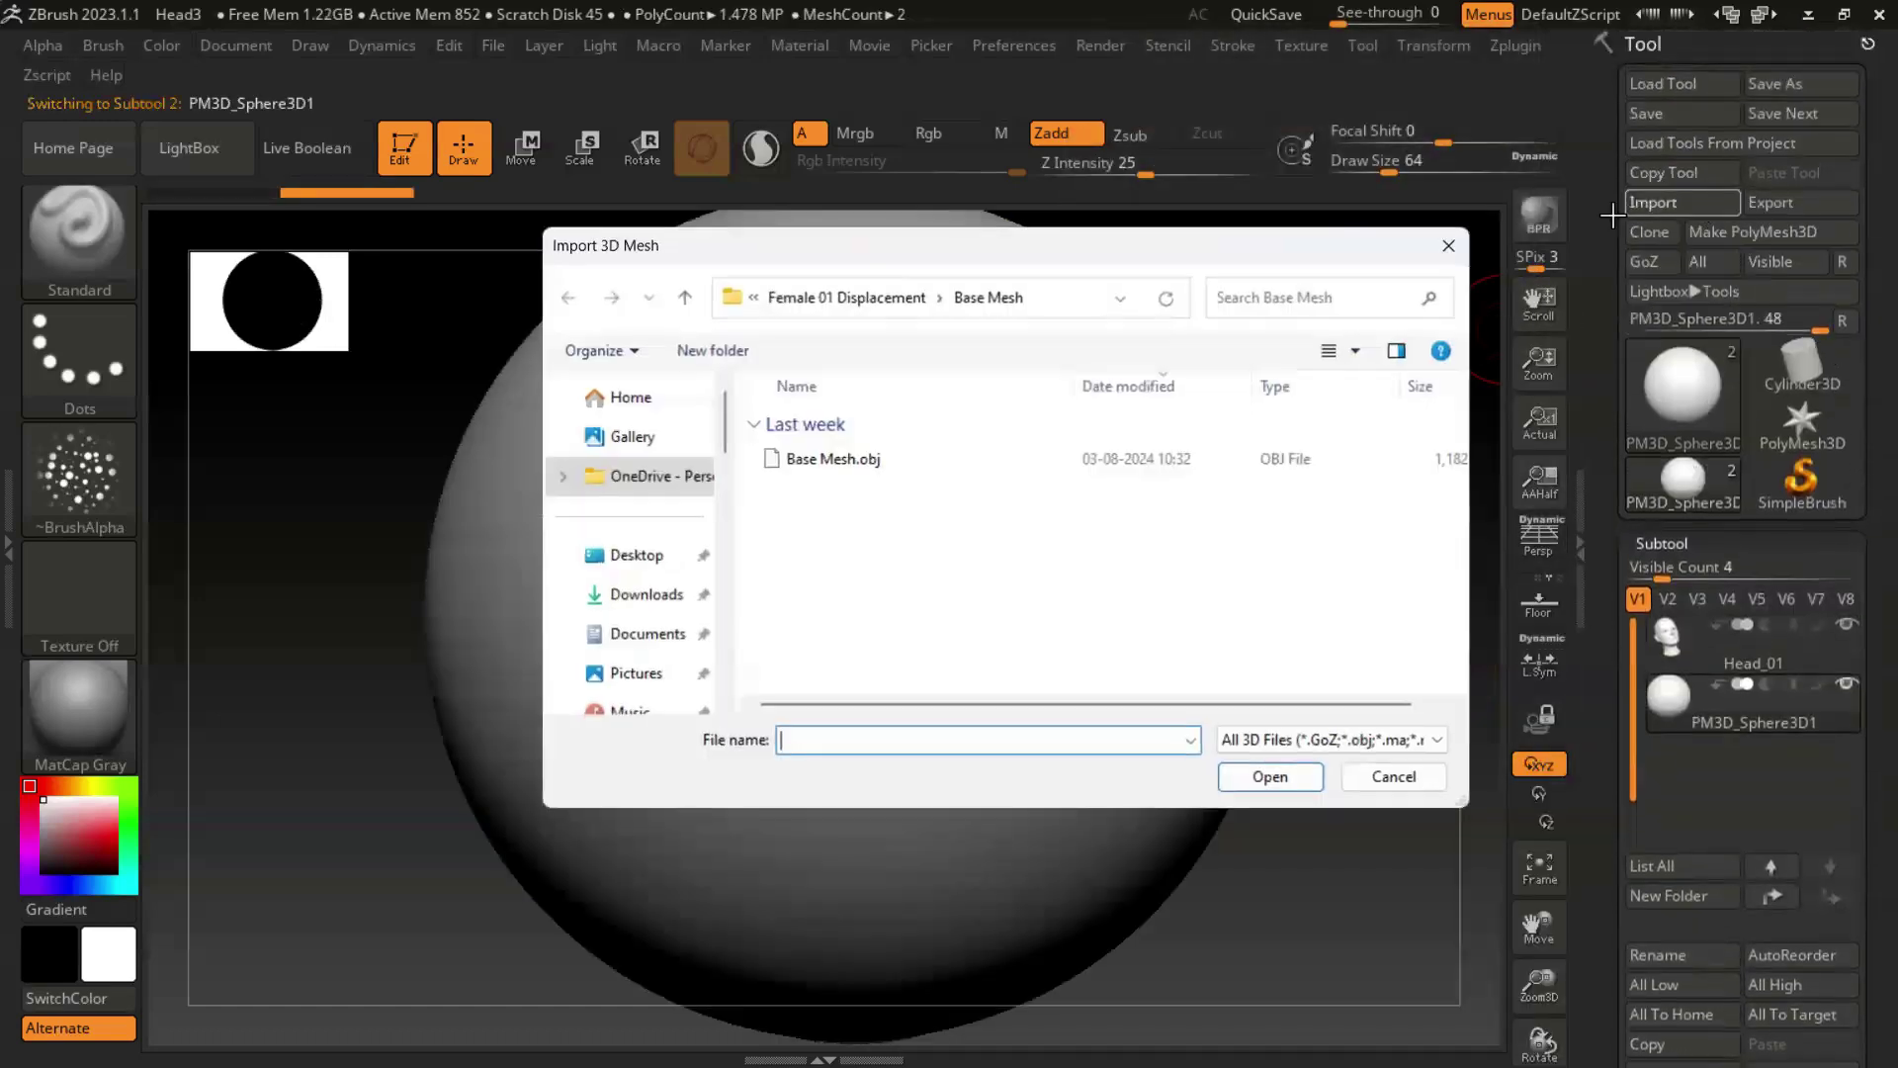
{"action": "left_click", "coordinate": [840, 458]}
{"action": "left_click", "coordinate": [1271, 778]}
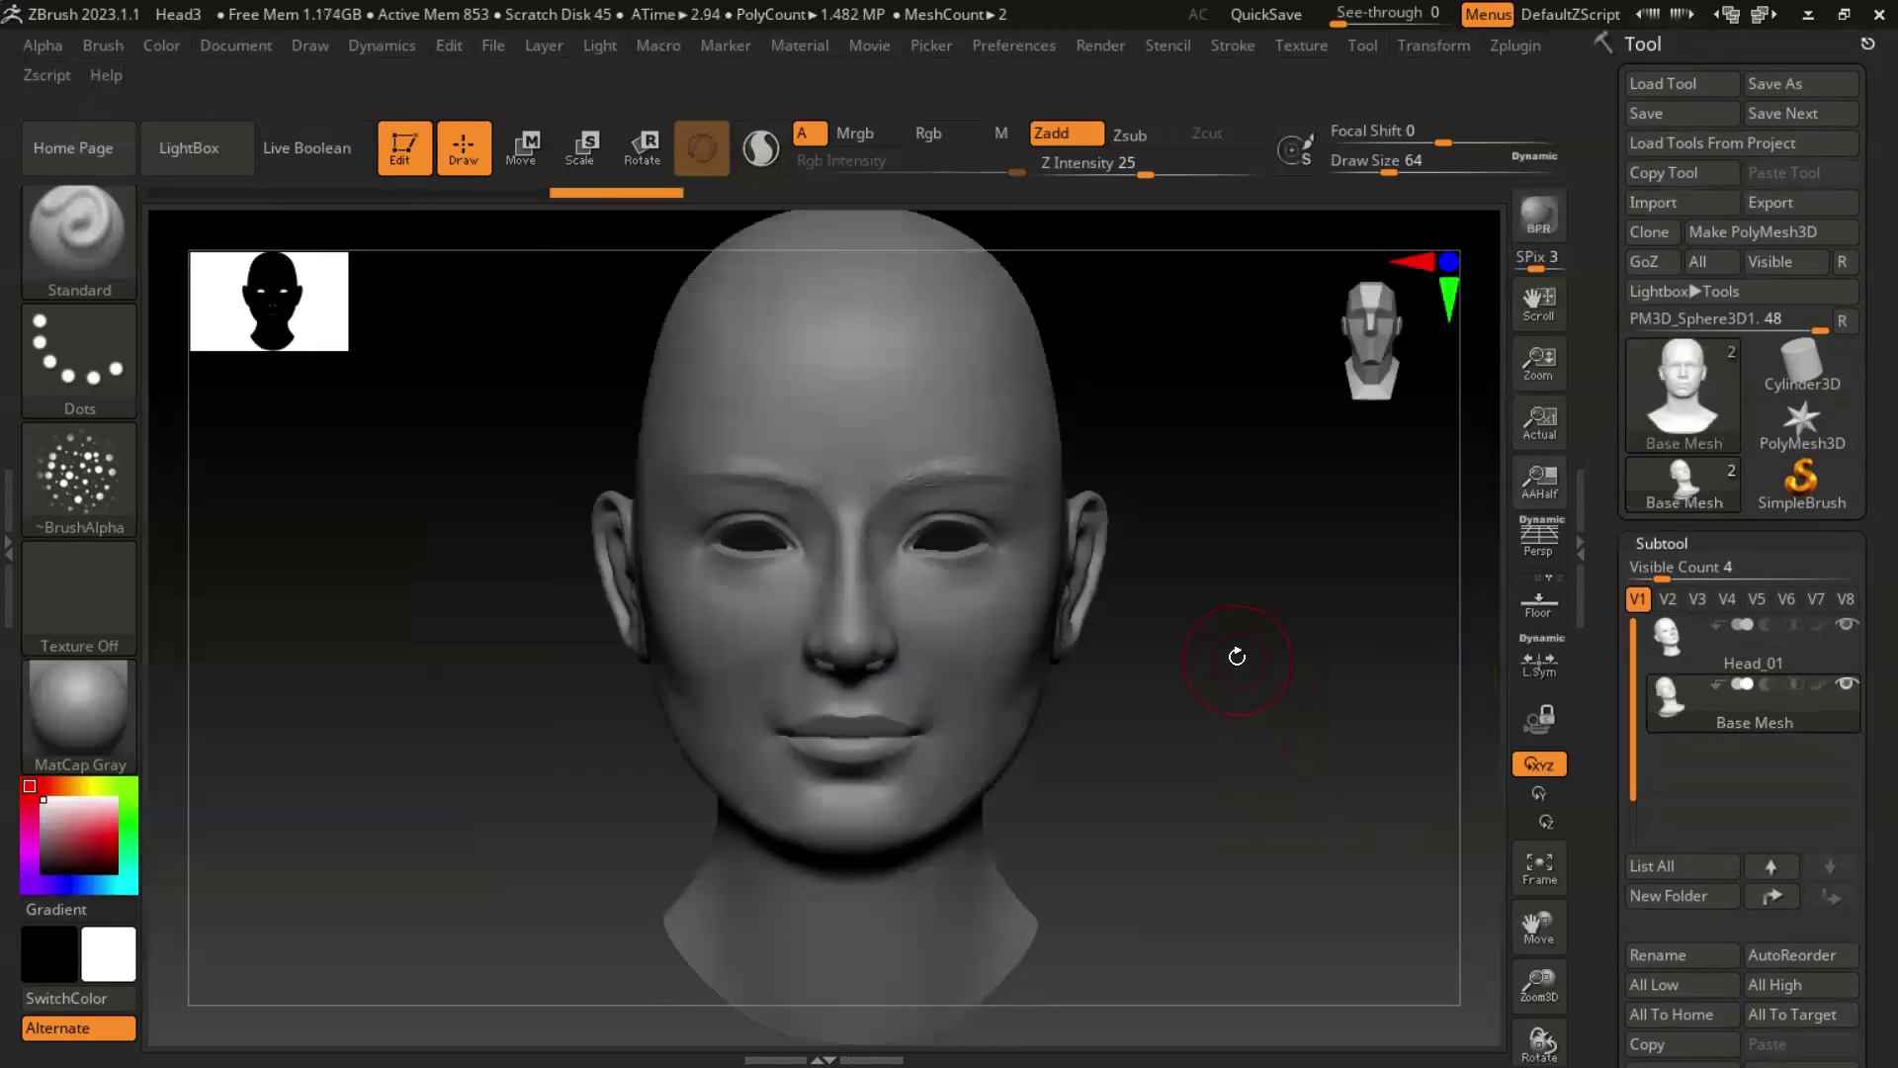
Move Base Mesh above Head_01 in the subtool list.
{"action": "mouse_move", "coordinate": [1710, 651]}
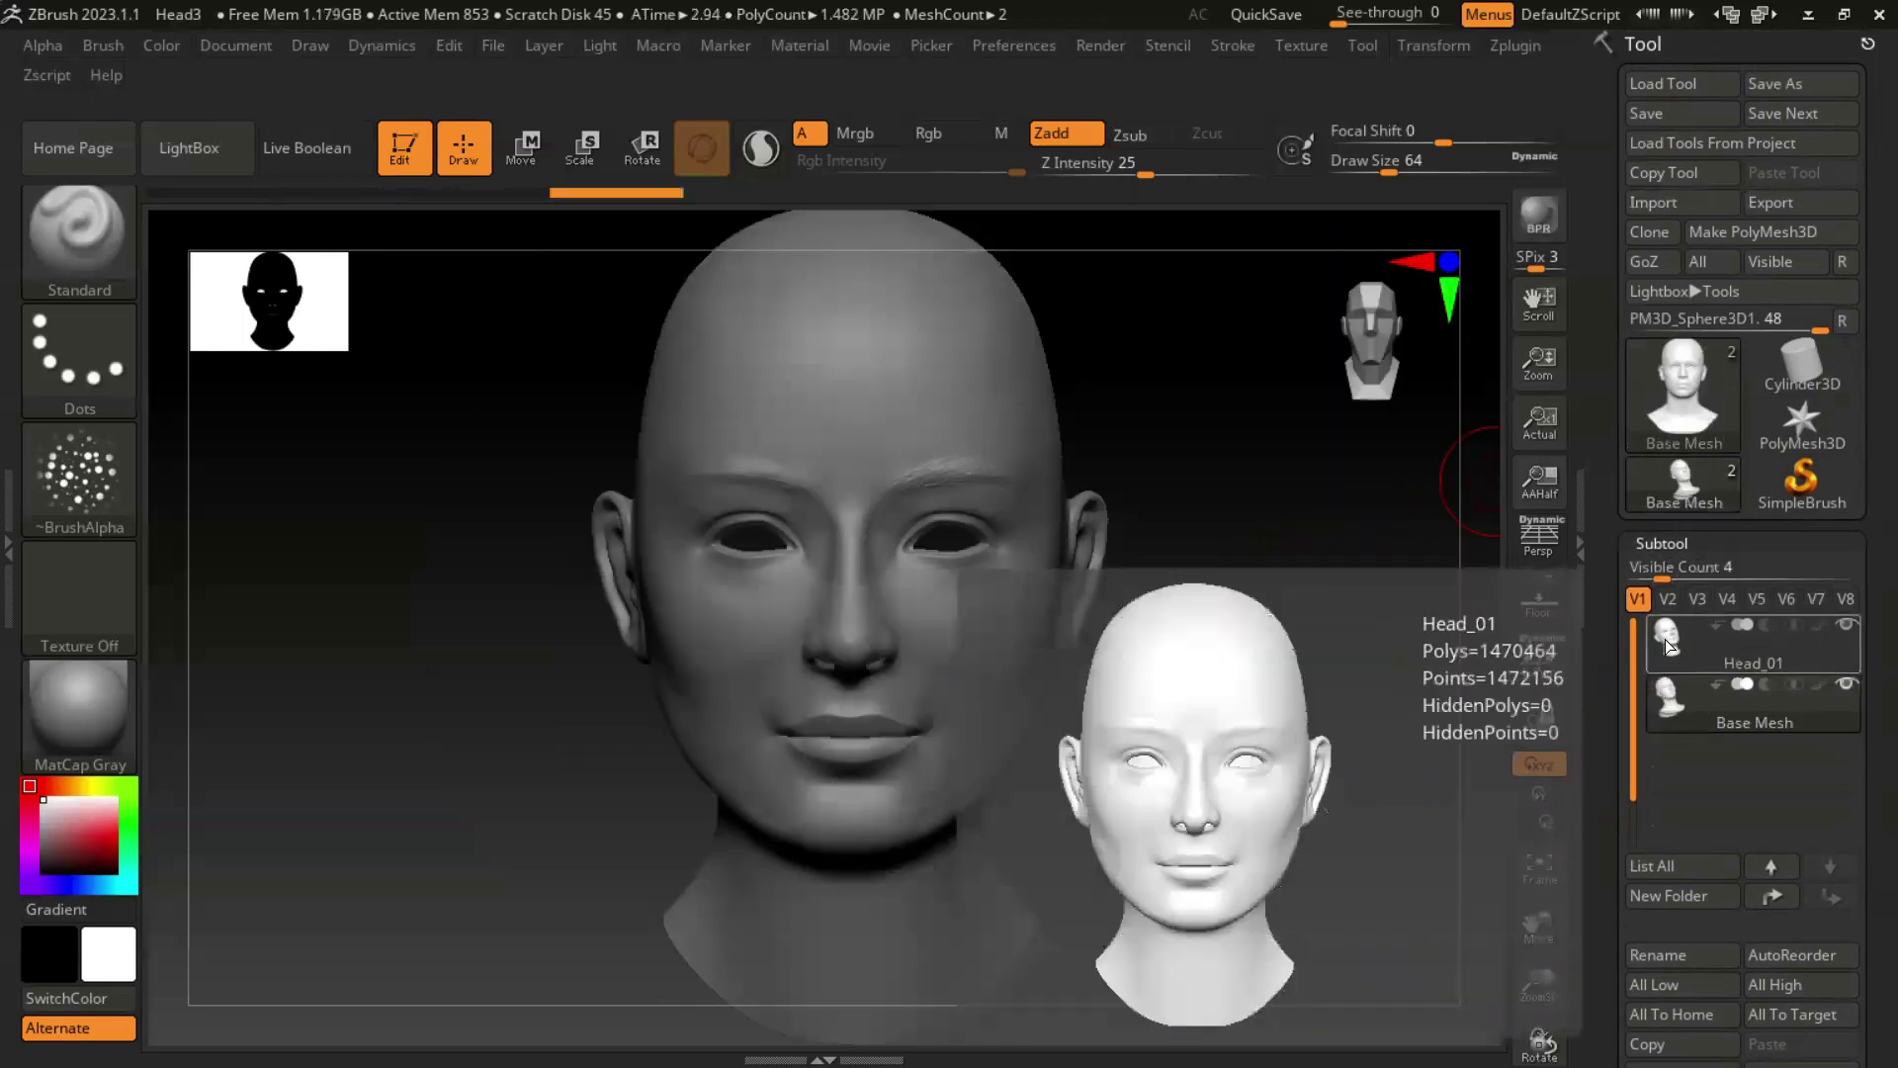
{"action": "left_click", "coordinate": [1663, 726]}
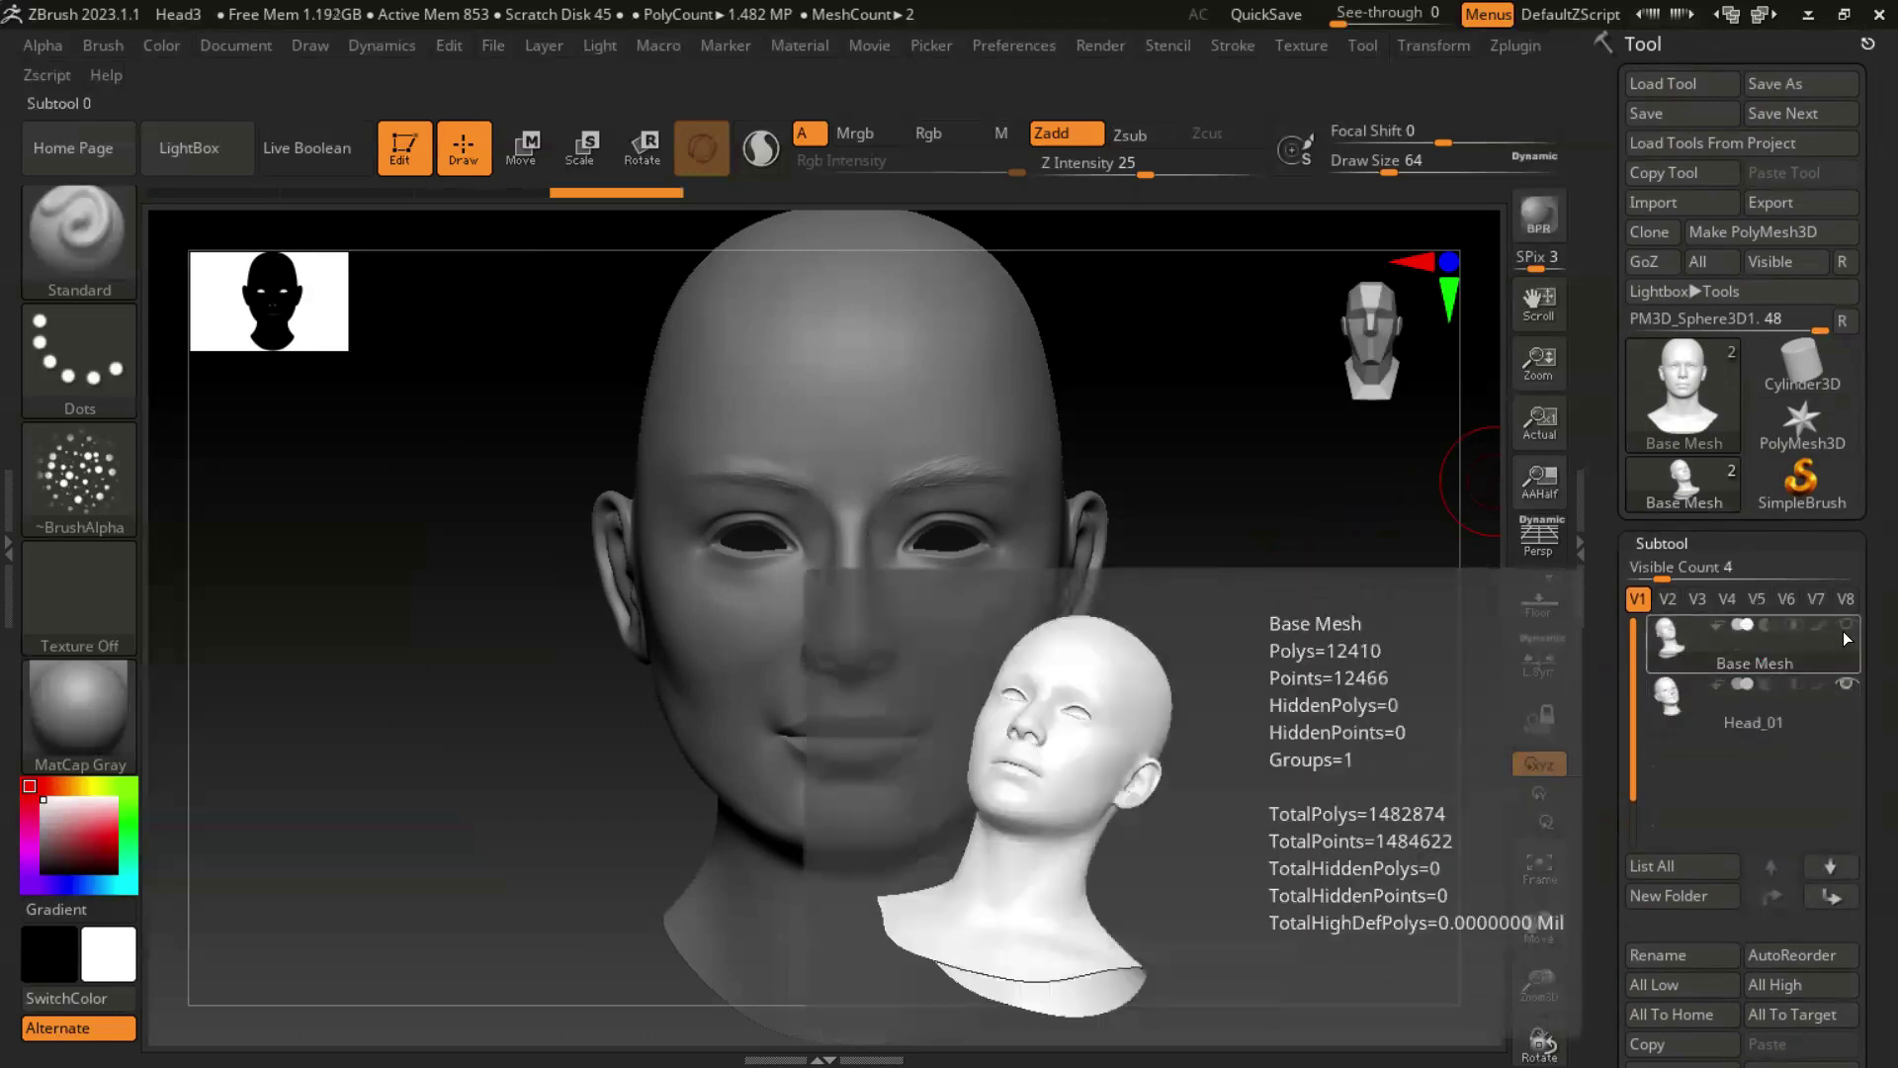
{"action": "mouse_move", "coordinate": [1843, 684]}
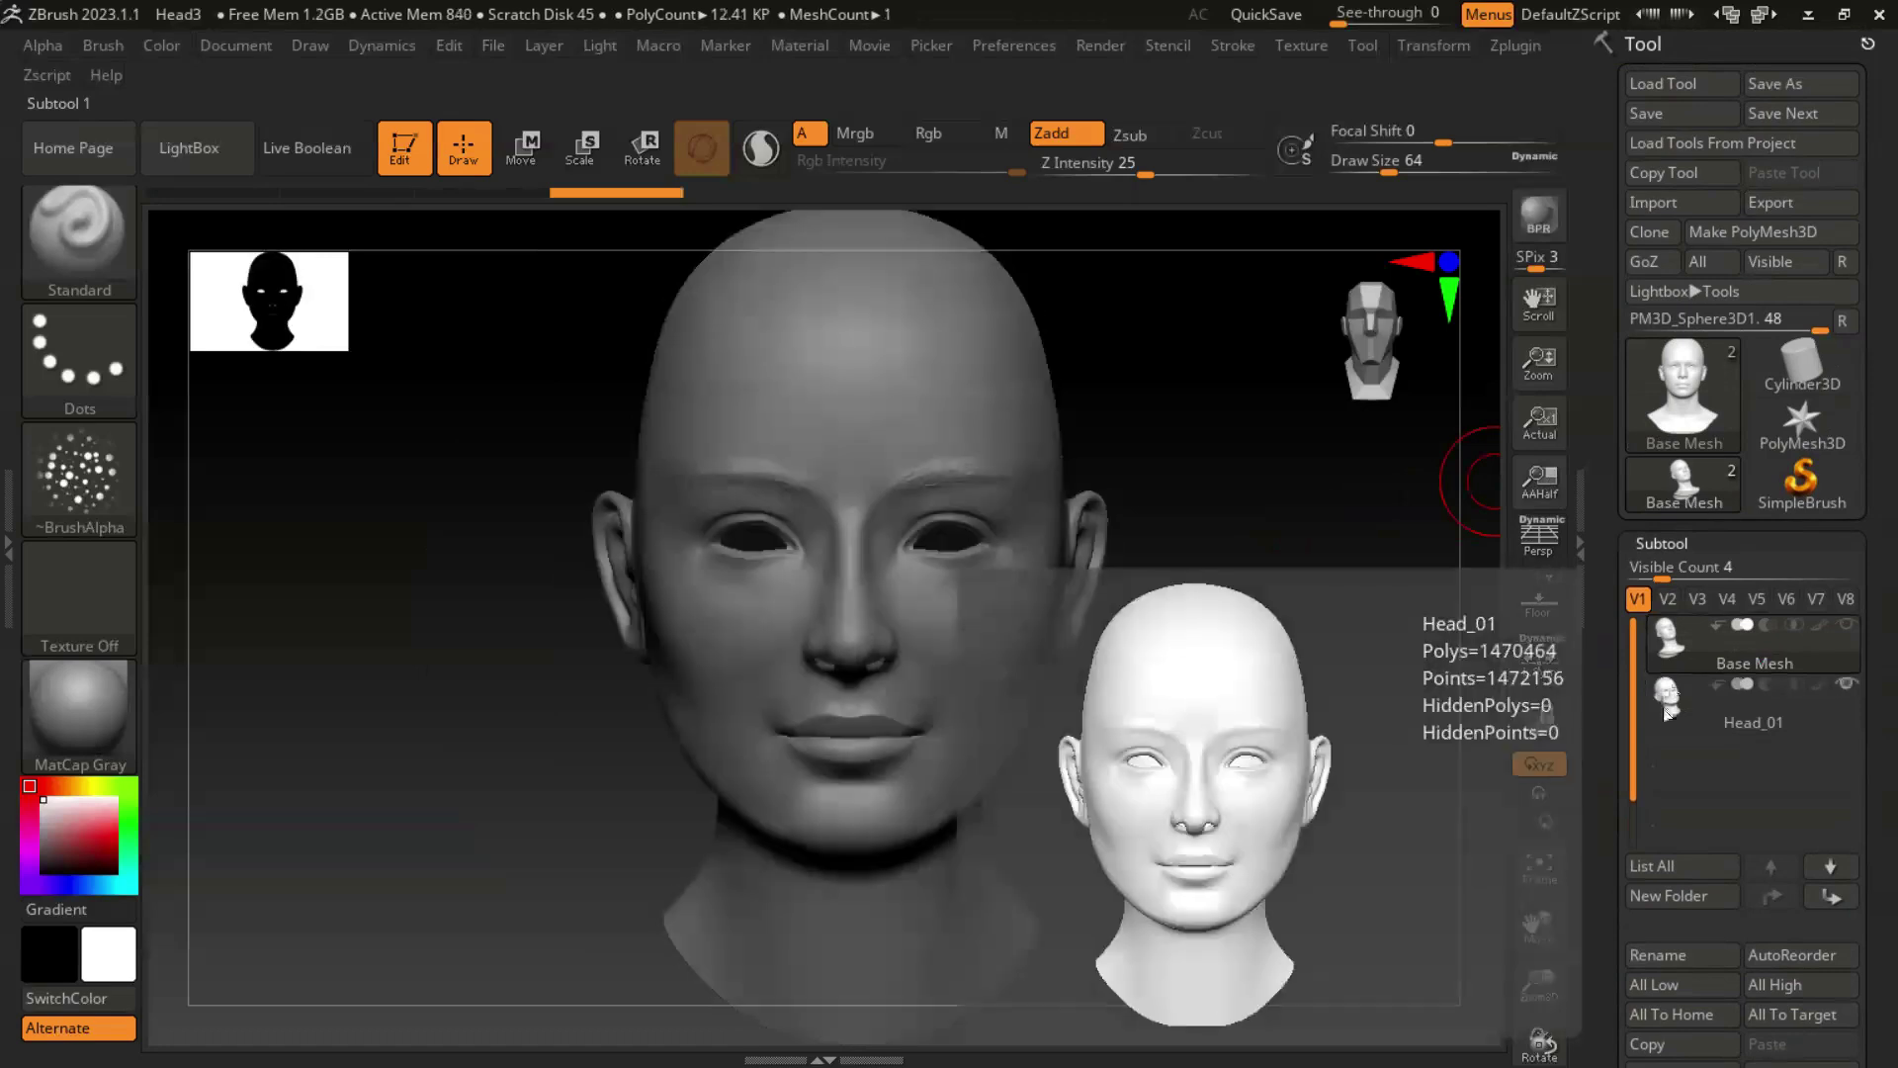
{"action": "left_click", "coordinate": [1667, 697]}
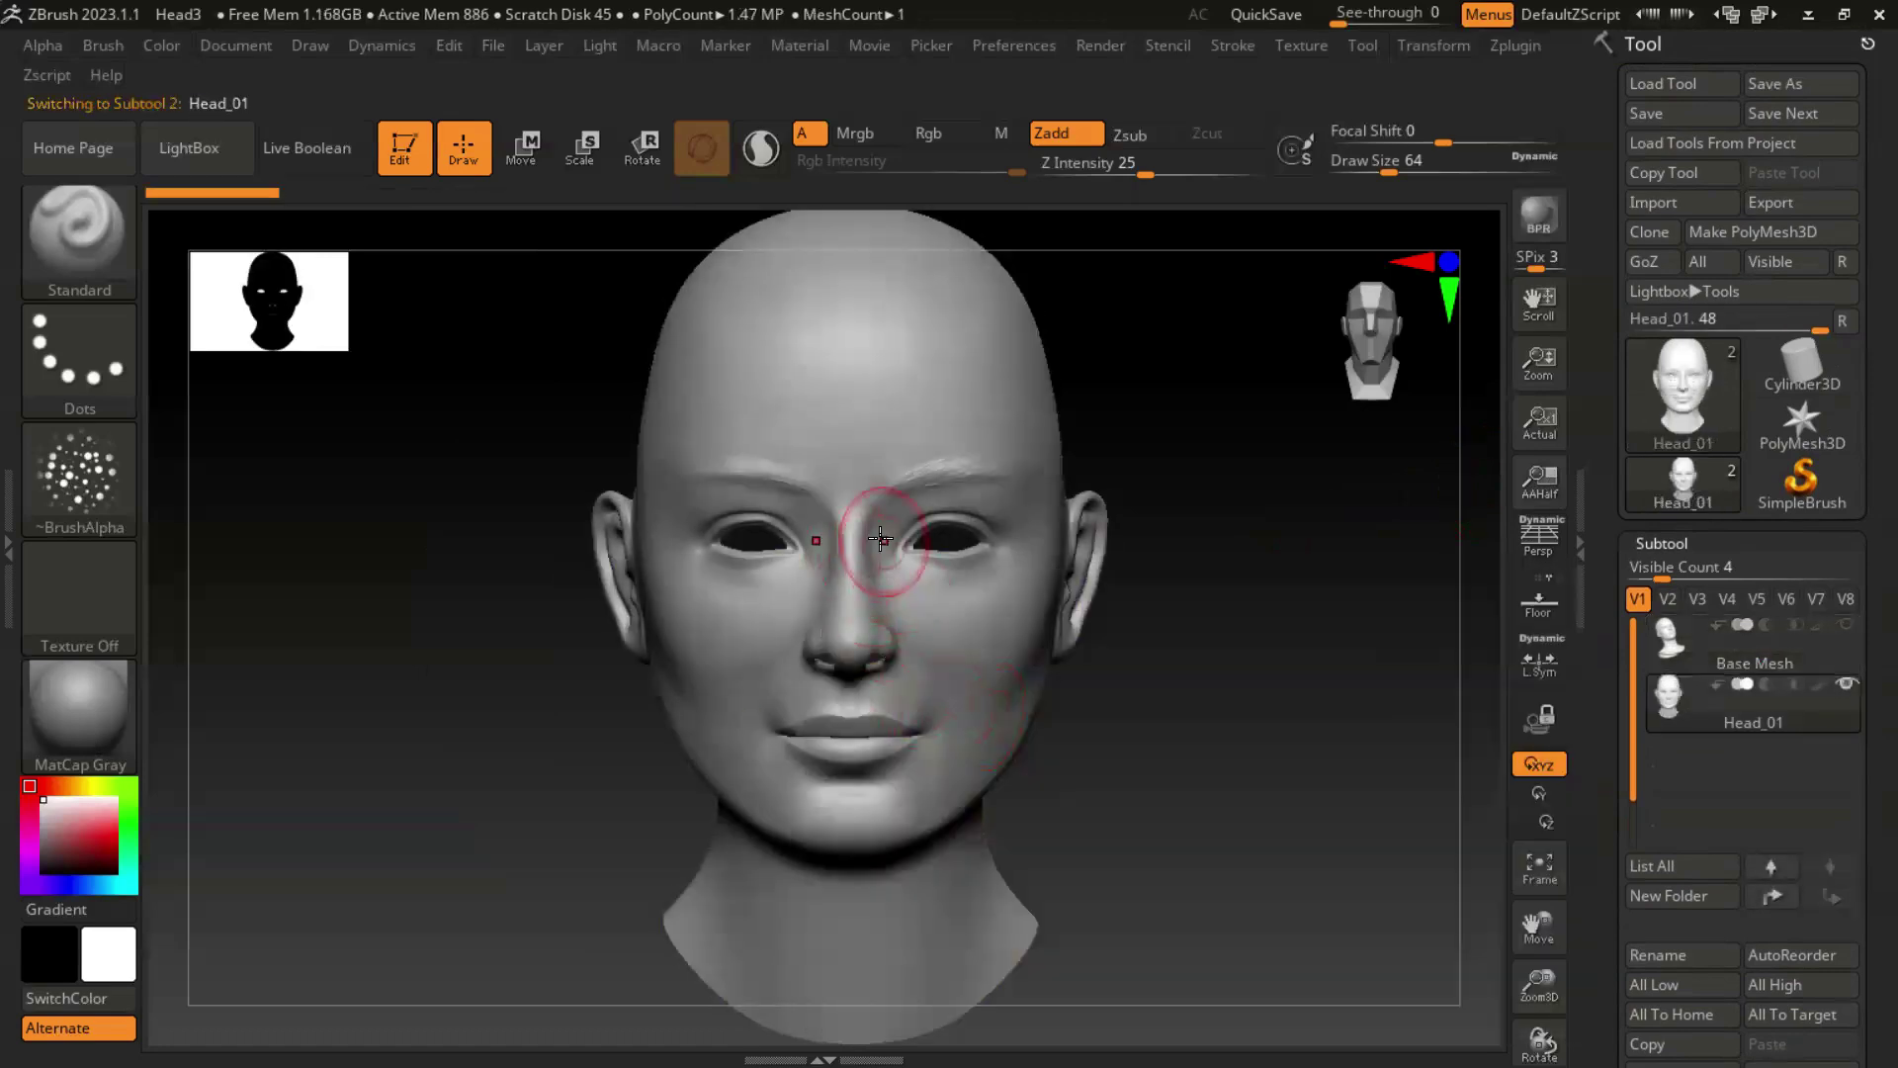
Switch to Transpose Scale and try shrinking the head, undoing unwanted scaling.
{"action": "left_click", "coordinate": [583, 158]}
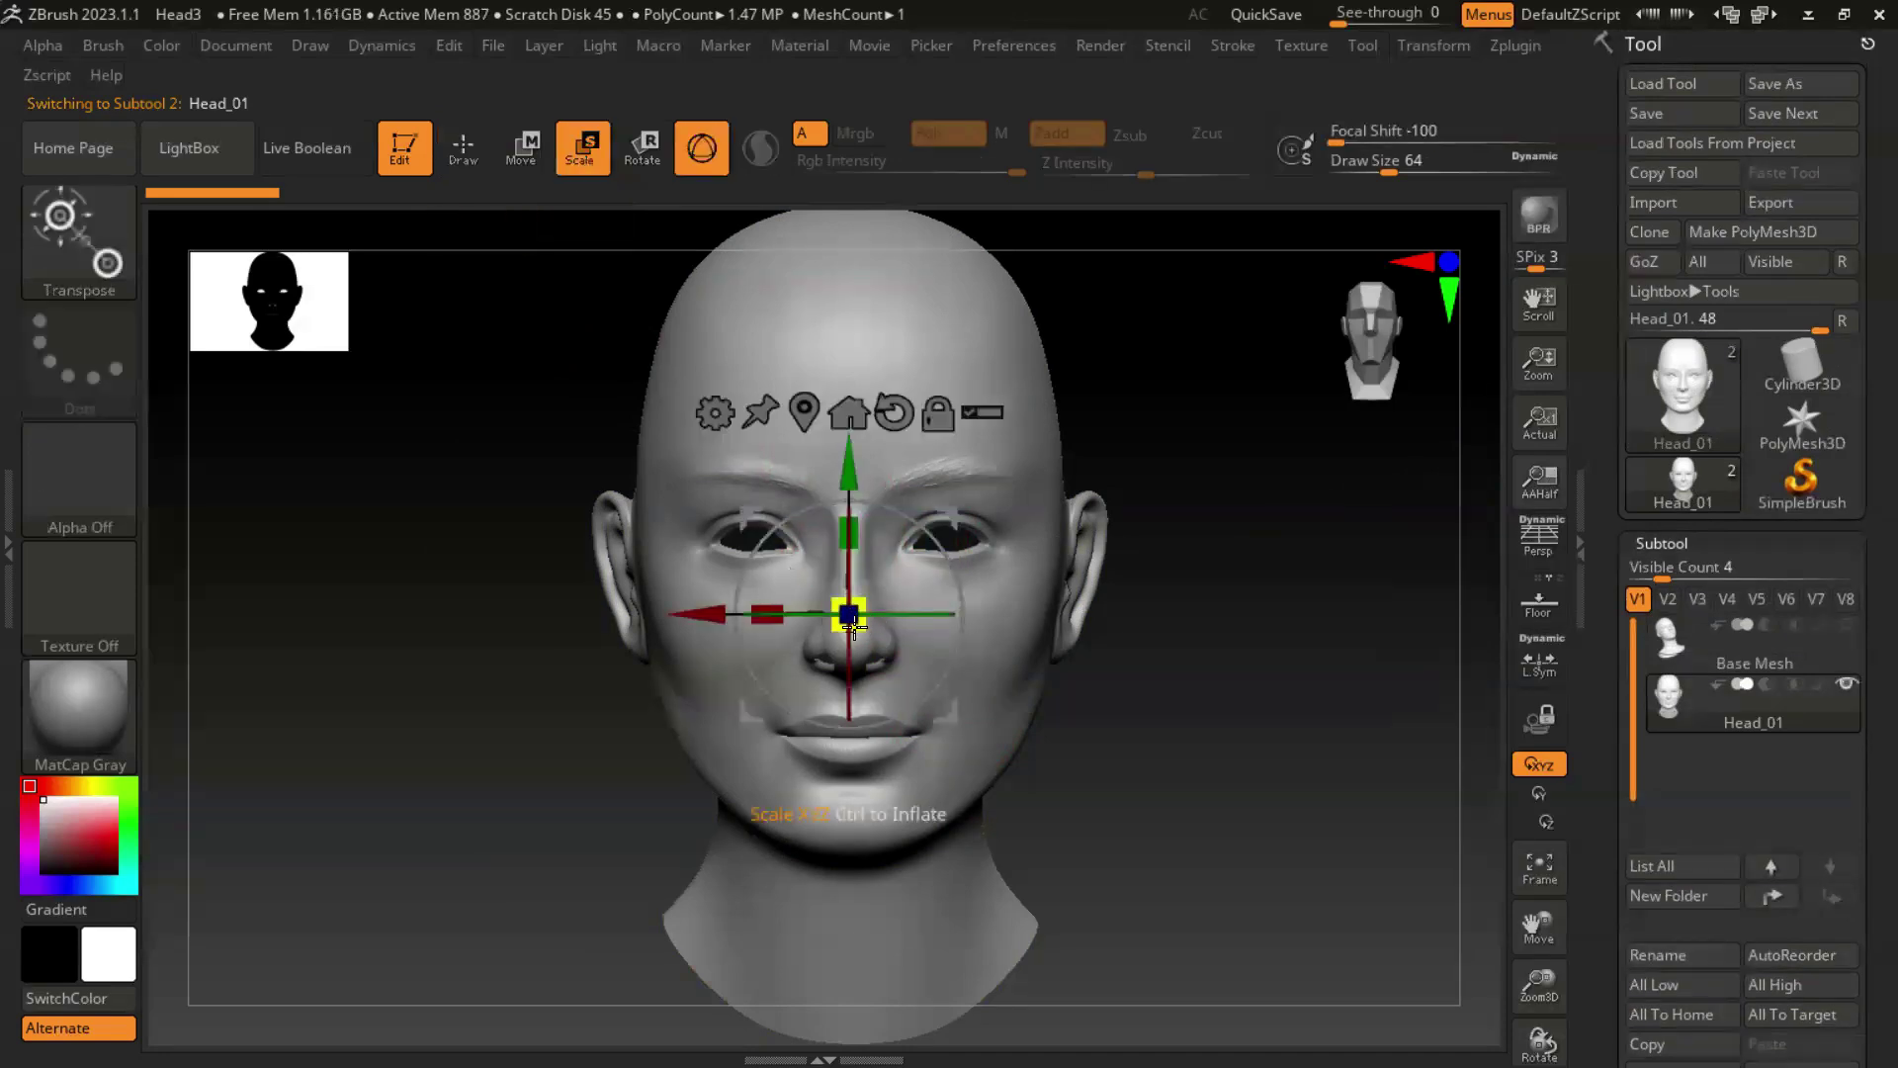
{"action": "left_click_drag", "start_coordinate": [781, 615], "coordinate": [525, 474]}
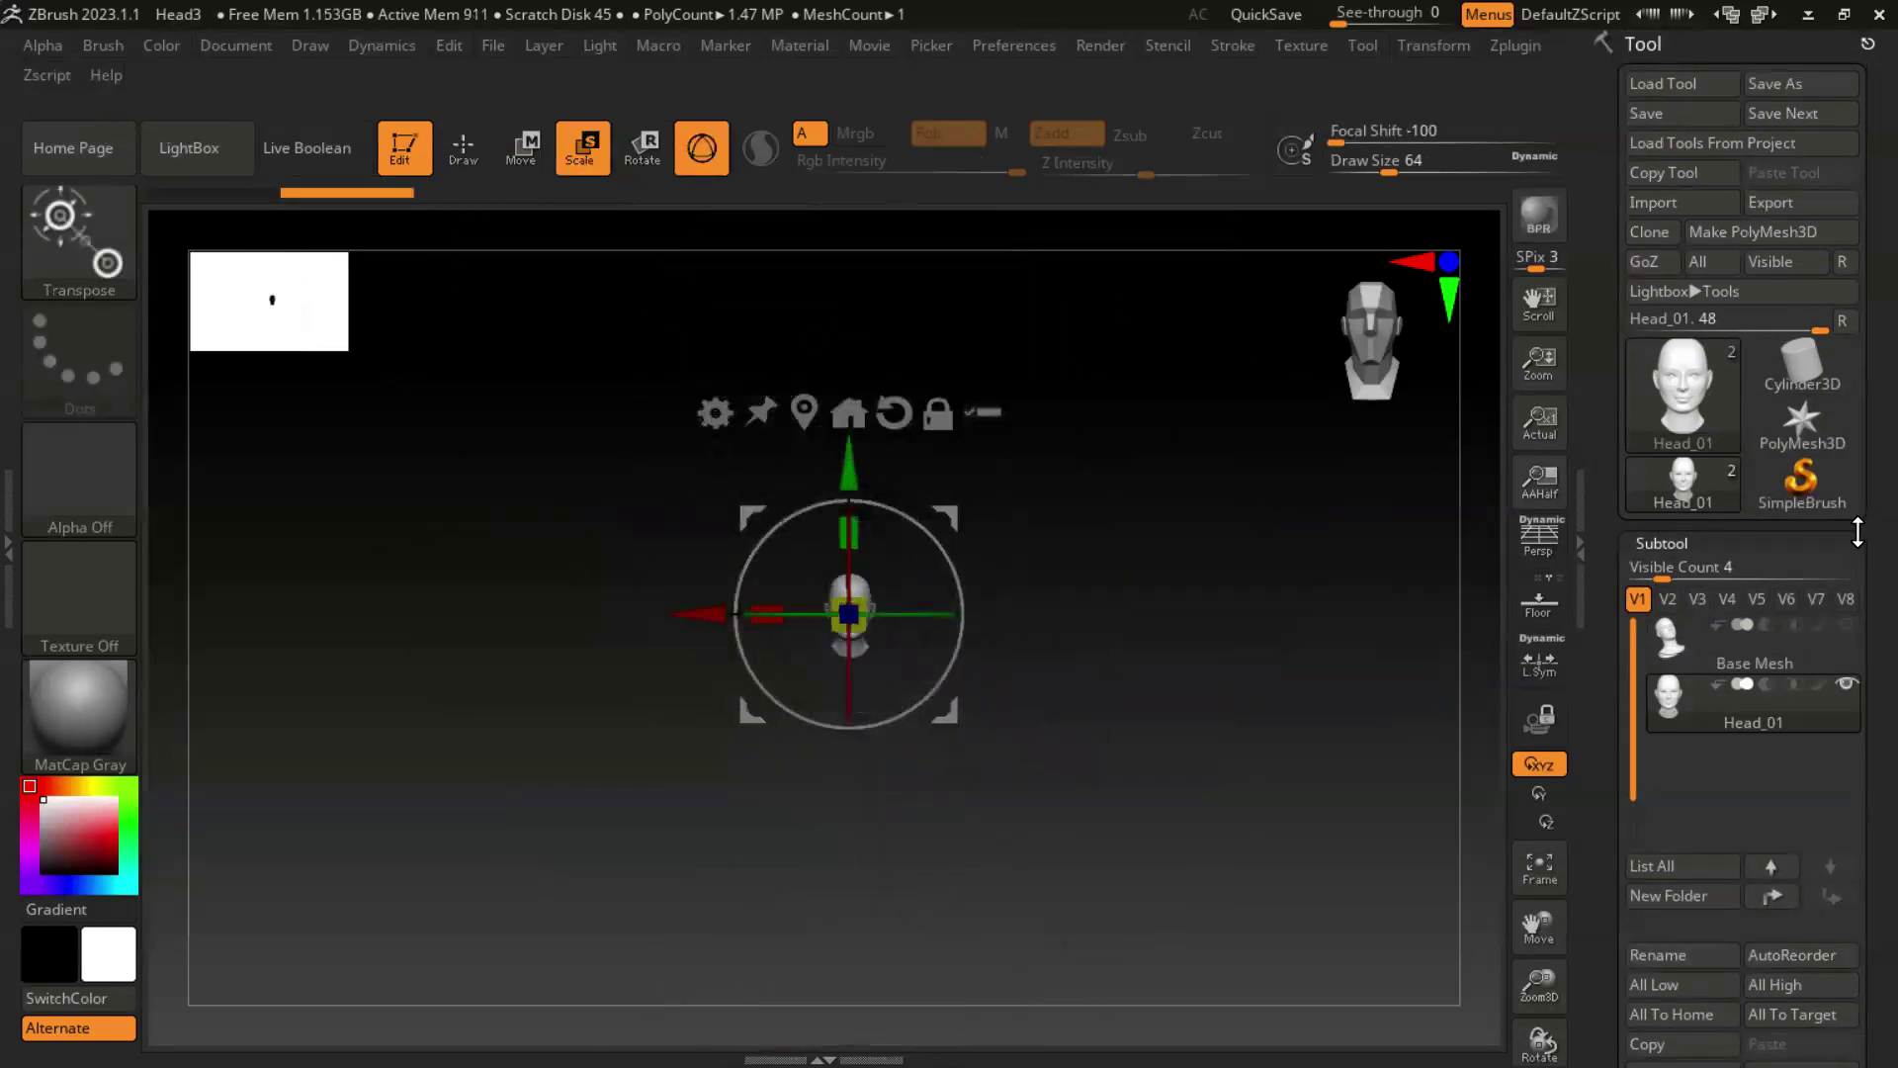
{"action": "left_click", "coordinate": [1843, 629]}
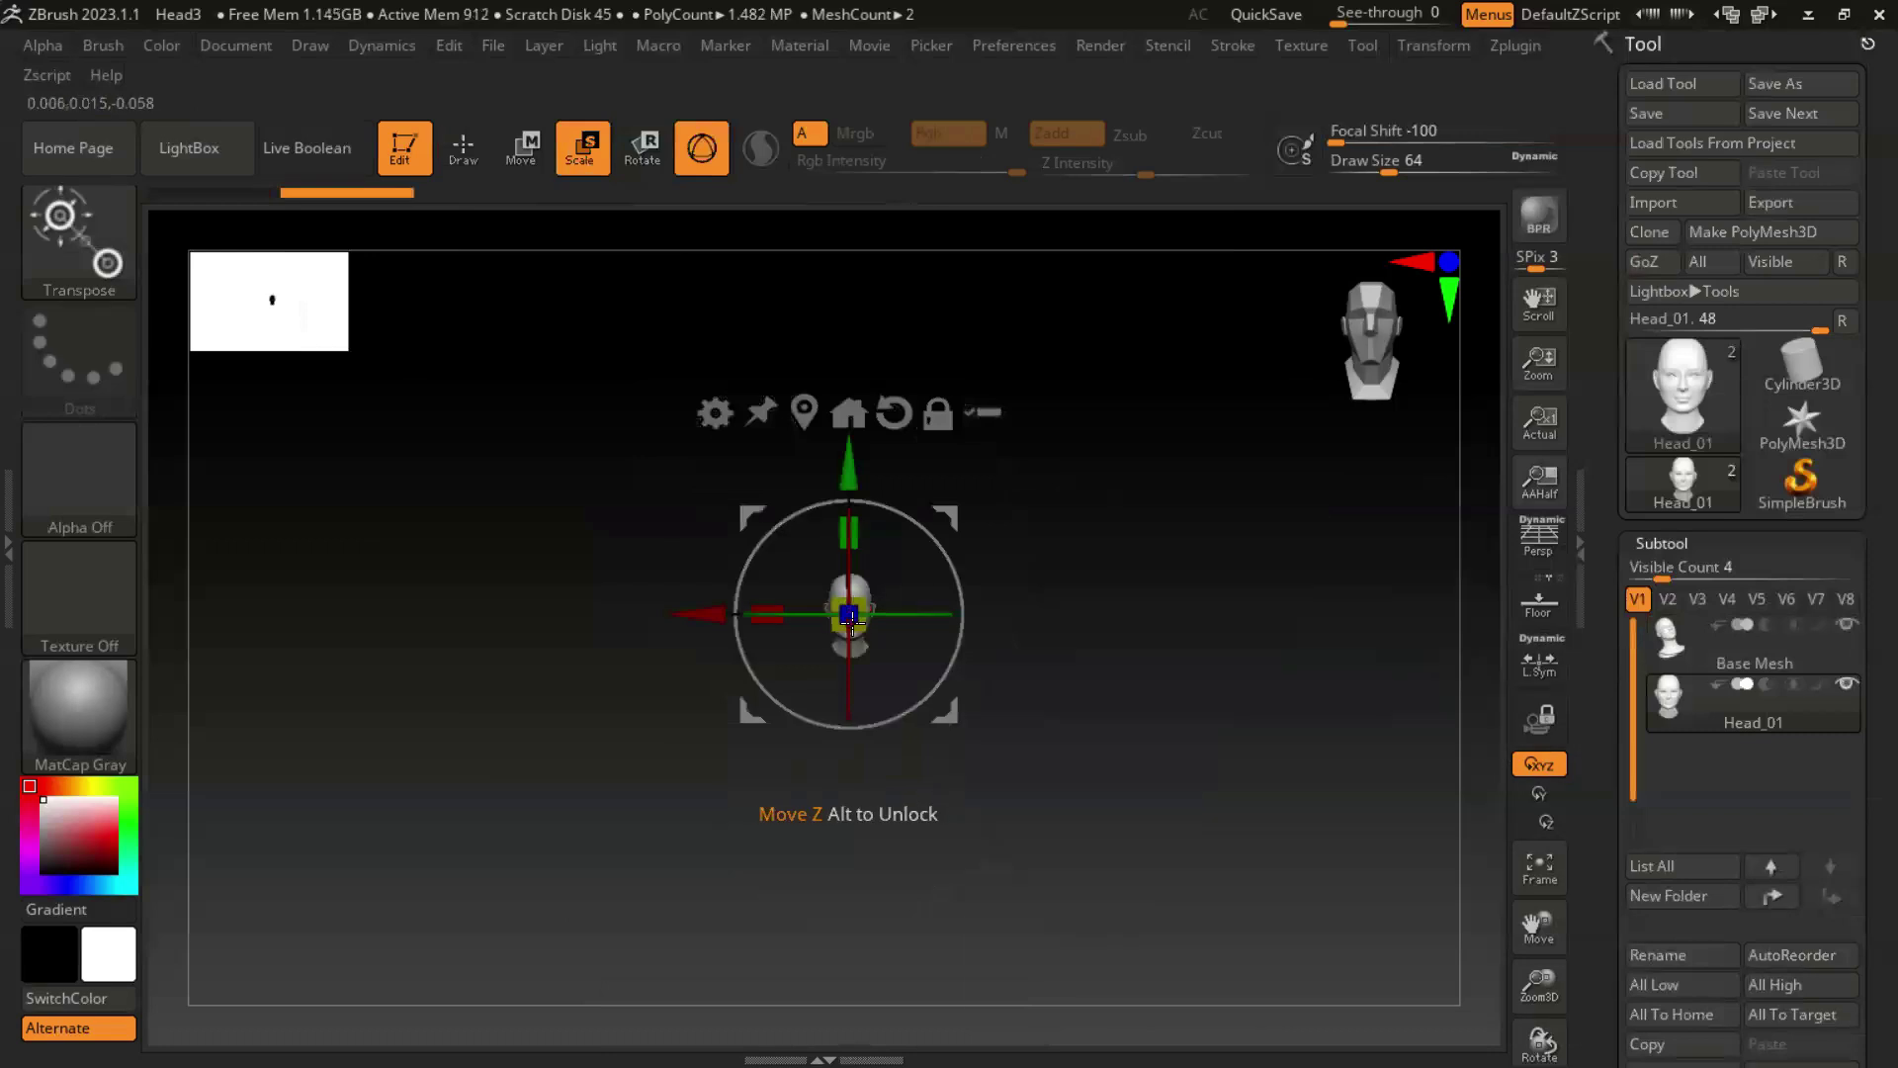
{"action": "key", "text": "ctrl+z"}
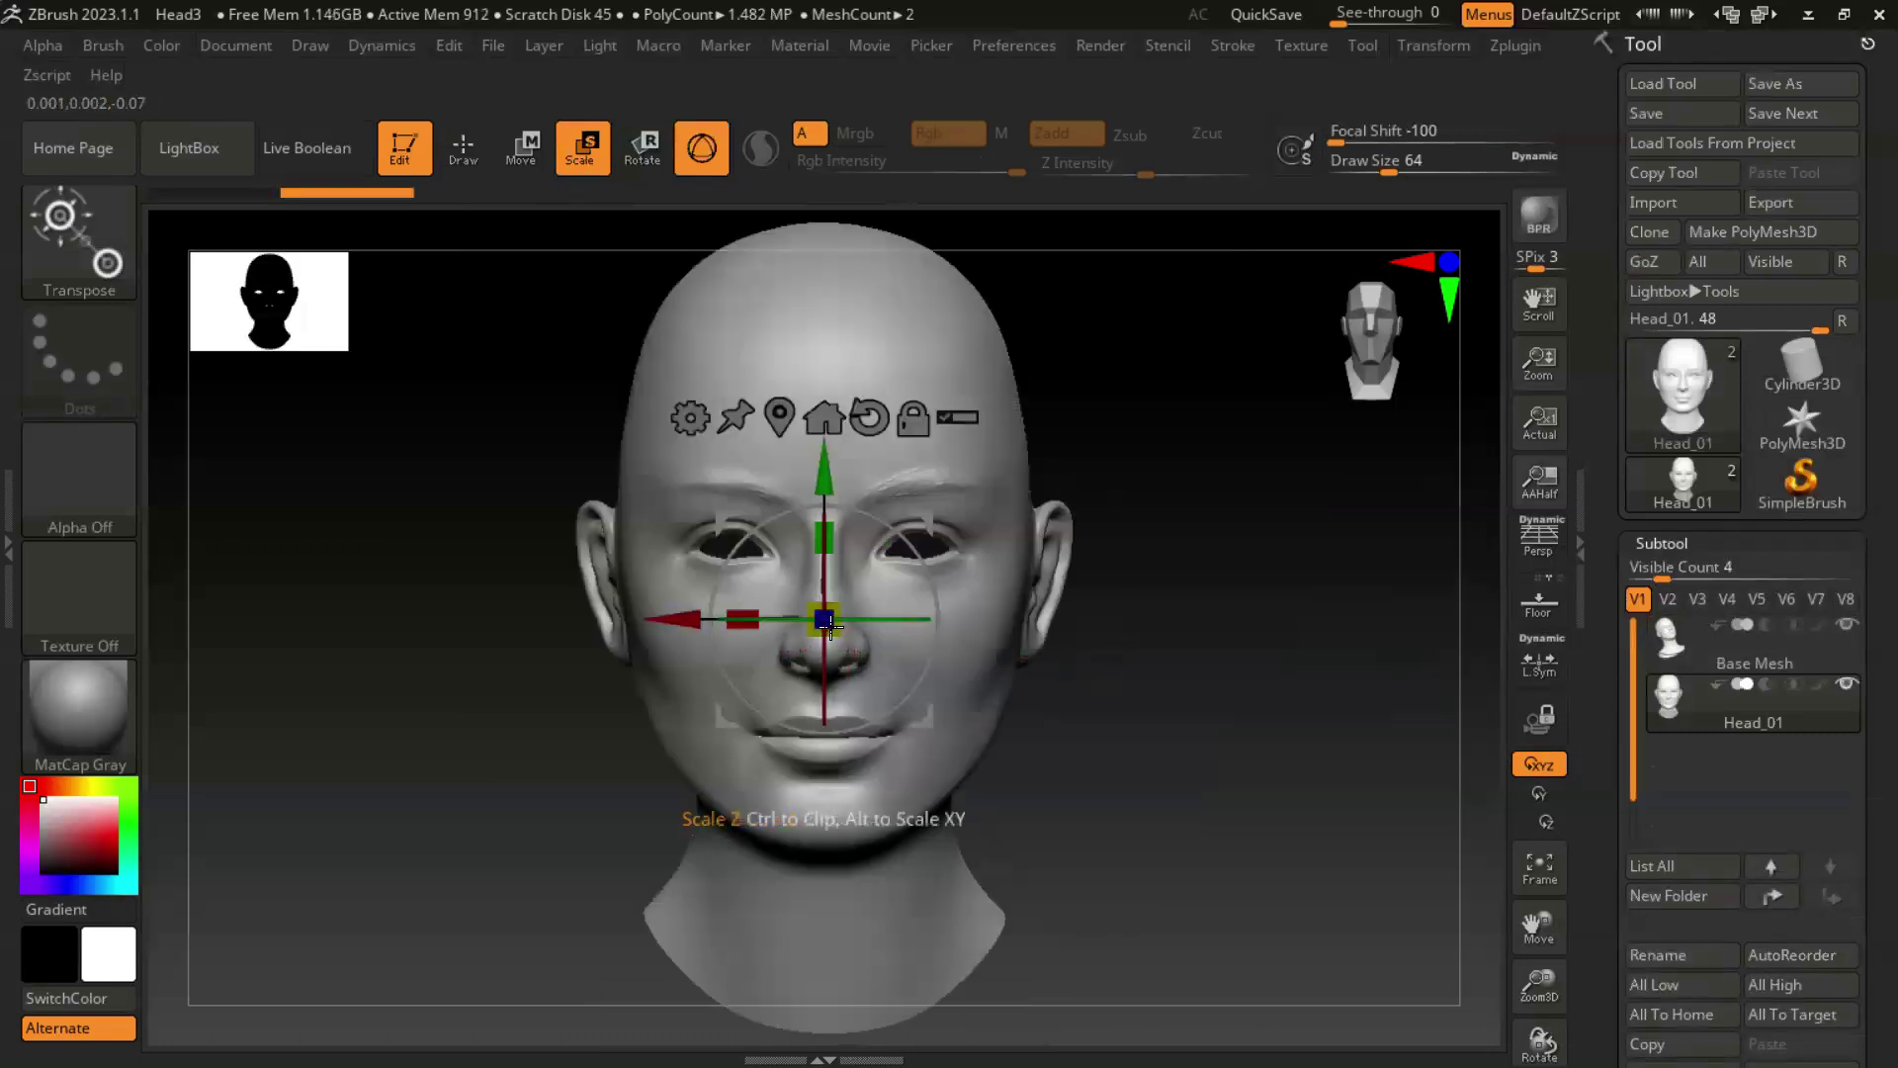
{"action": "left_click_drag", "start_coordinate": [836, 632], "coordinate": [618, 477]}
{"action": "key", "text": "ctrl+z"}
From side and front views, move and scale Base Mesh to overlap Head_01.
{"action": "left_click_drag", "start_coordinate": [1313, 648], "coordinate": [344, 596]}
{"action": "left_click_drag", "start_coordinate": [479, 486], "coordinate": [479, 401]}
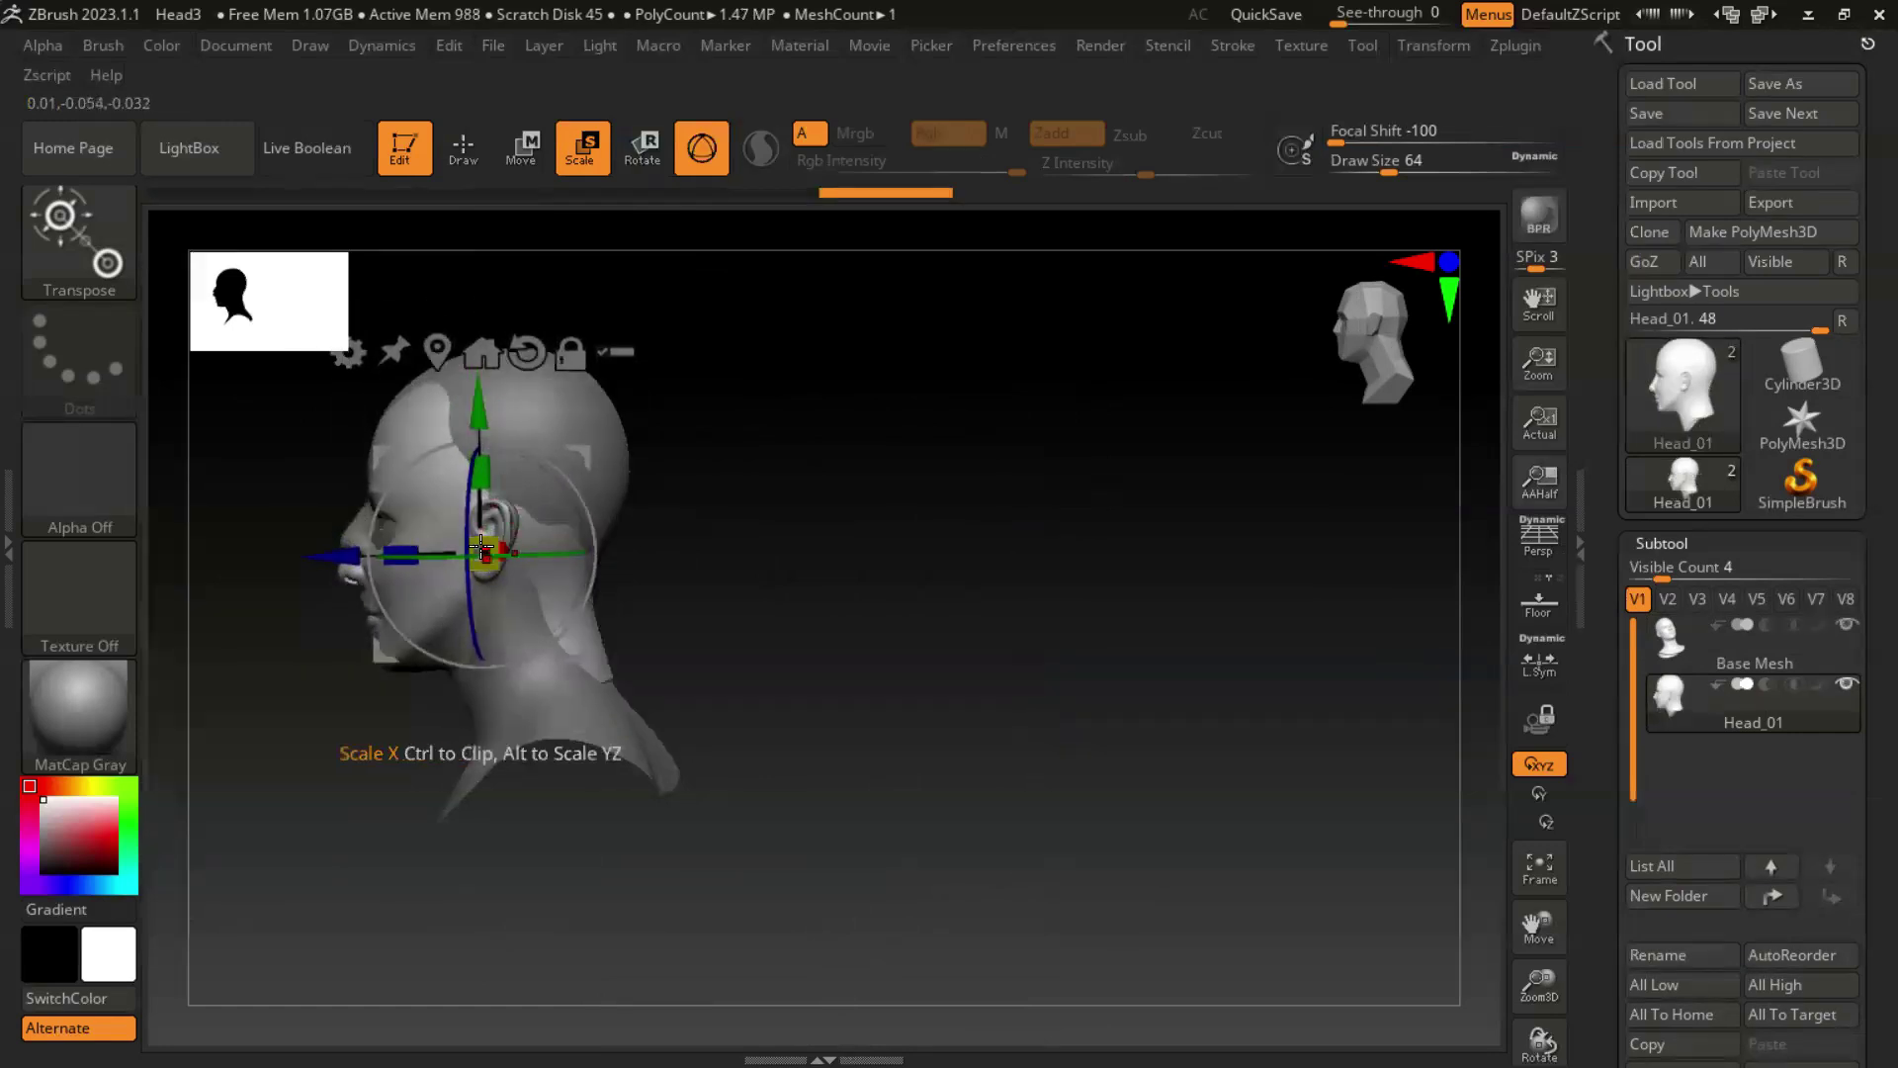
{"action": "mouse_move", "coordinate": [480, 547]}
{"action": "left_mouse_down"}
{"action": "mouse_move", "coordinate": [495, 533]}
{"action": "mouse_move", "coordinate": [484, 547]}
{"action": "left_mouse_up"}
{"action": "left_click_drag", "start_coordinate": [480, 465], "coordinate": [481, 451]}
{"action": "left_click_drag", "start_coordinate": [785, 613], "coordinate": [910, 619]}
{"action": "key", "text": "f"}
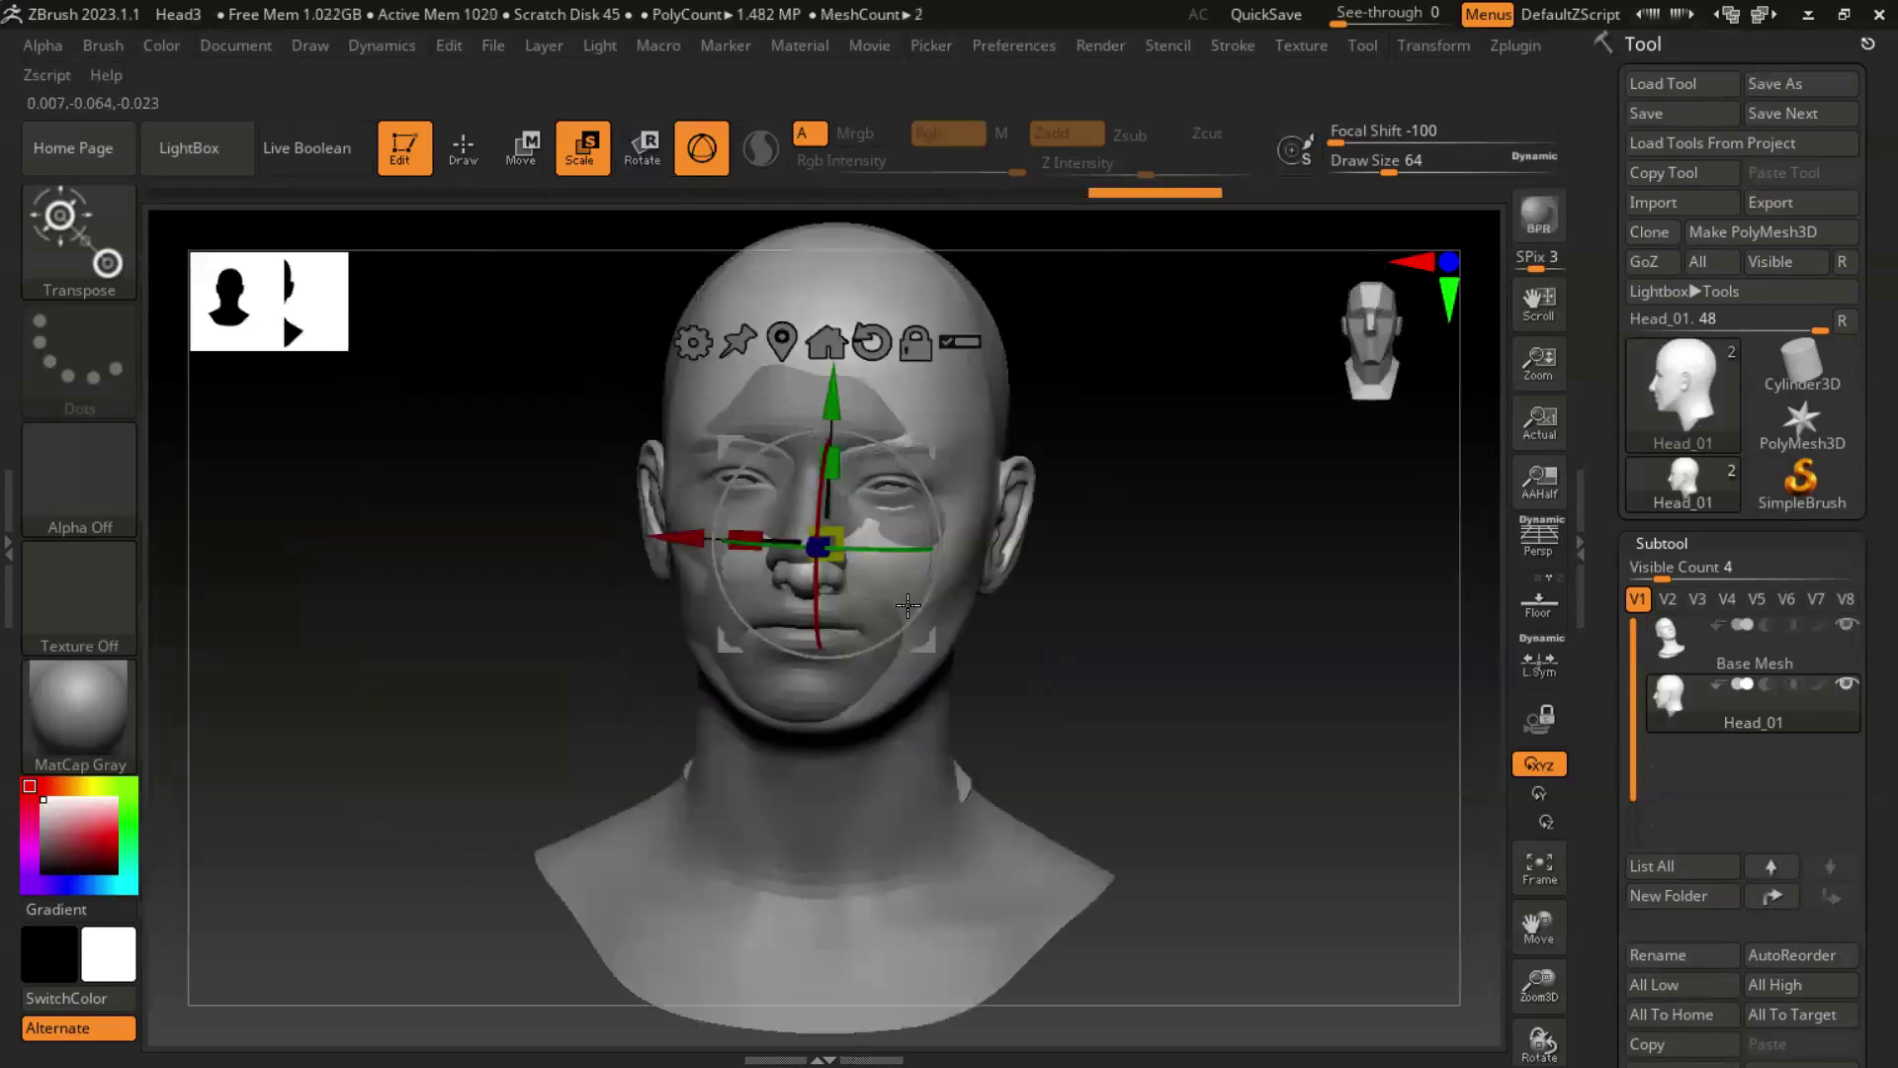
{"action": "left_click_drag", "start_coordinate": [832, 405], "coordinate": [832, 401]}
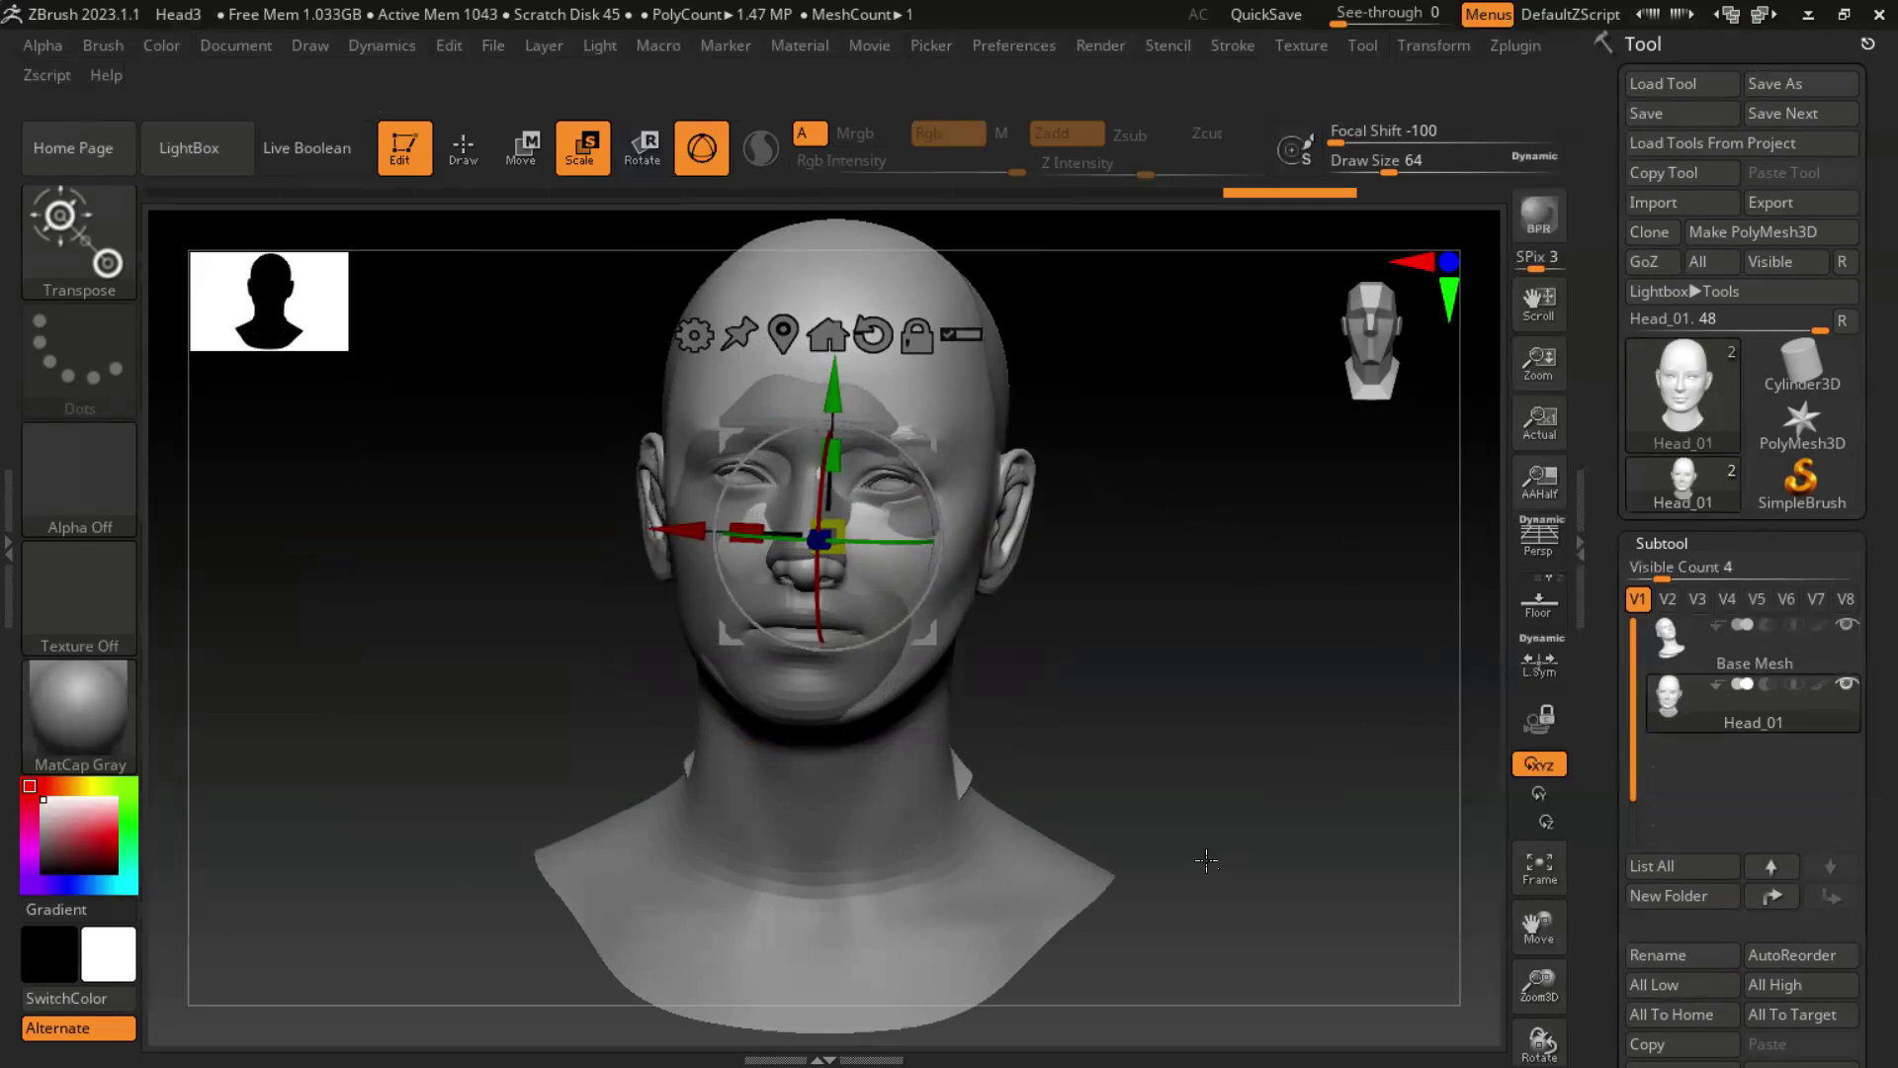
{"action": "key", "text": "q"}
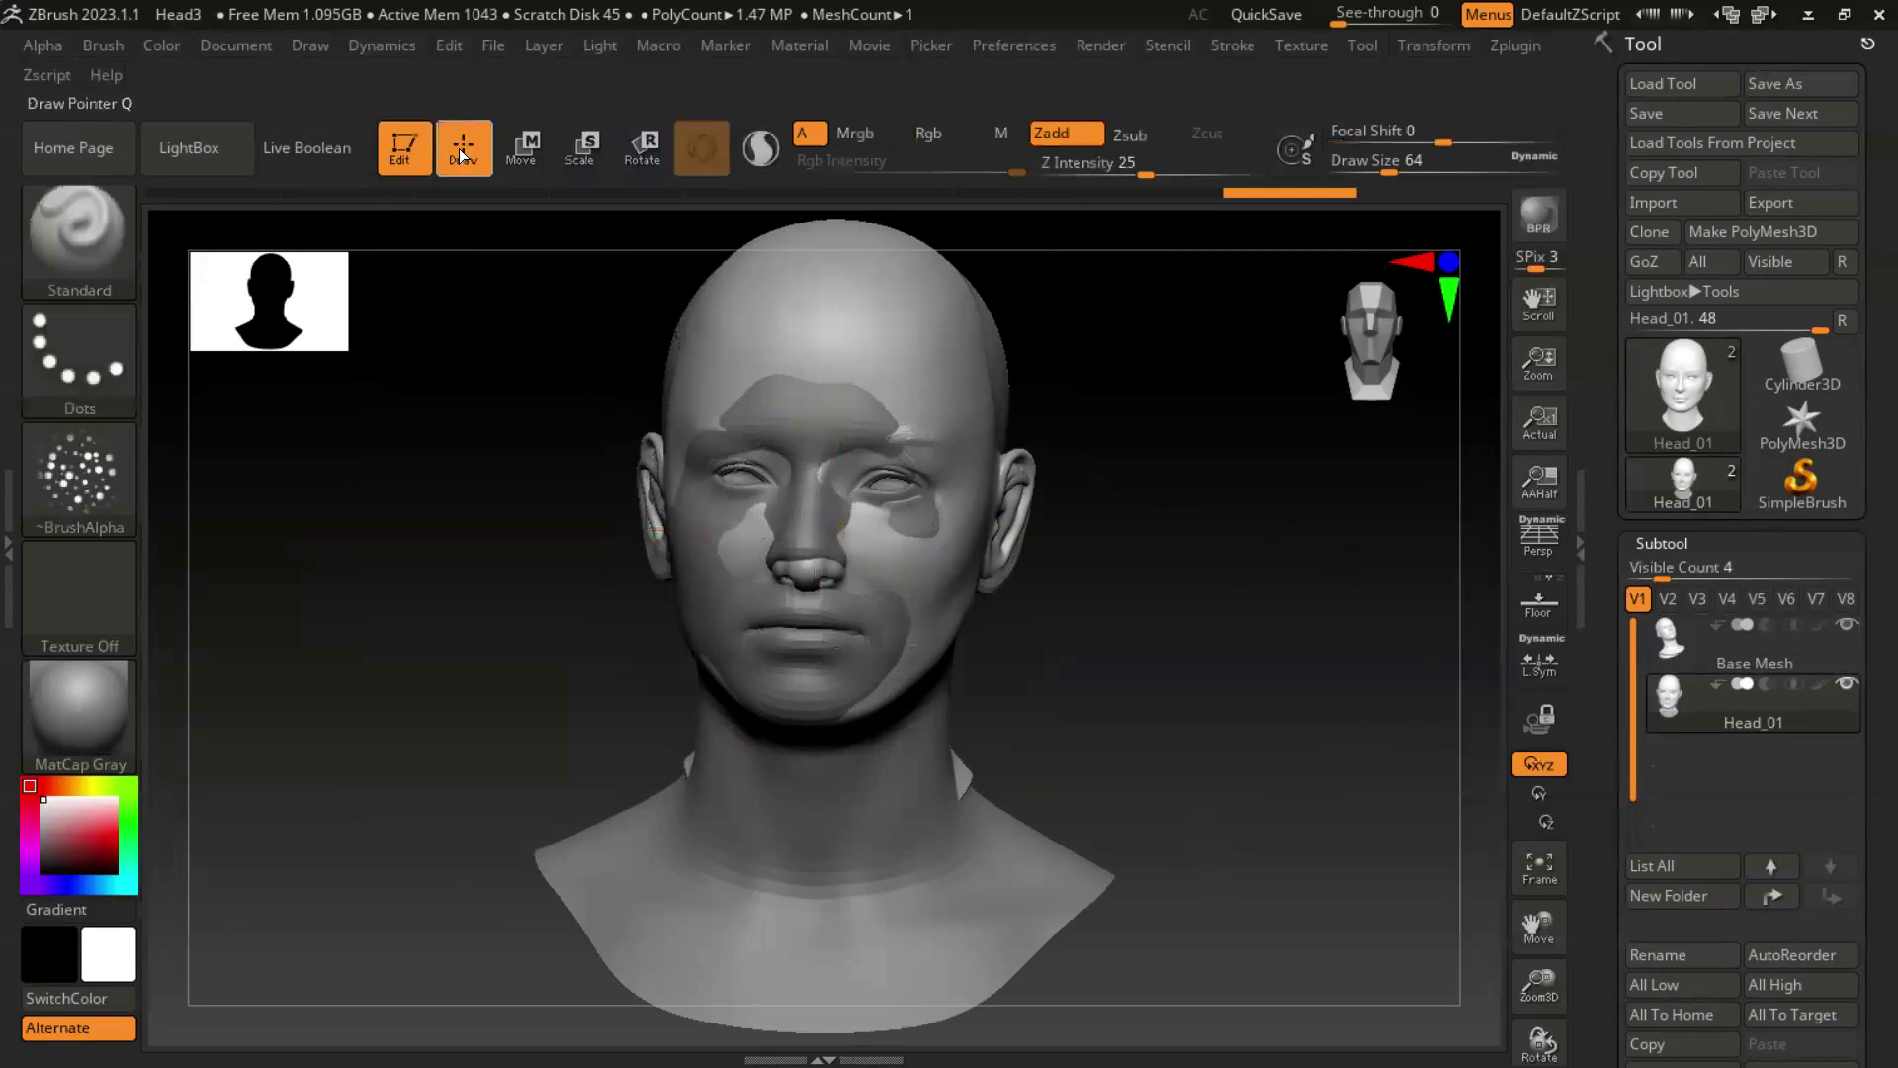
Launch ZWrap from the Zplugin menu to wrap Base Mesh onto Head_01.
{"action": "left_click", "coordinate": [1513, 48]}
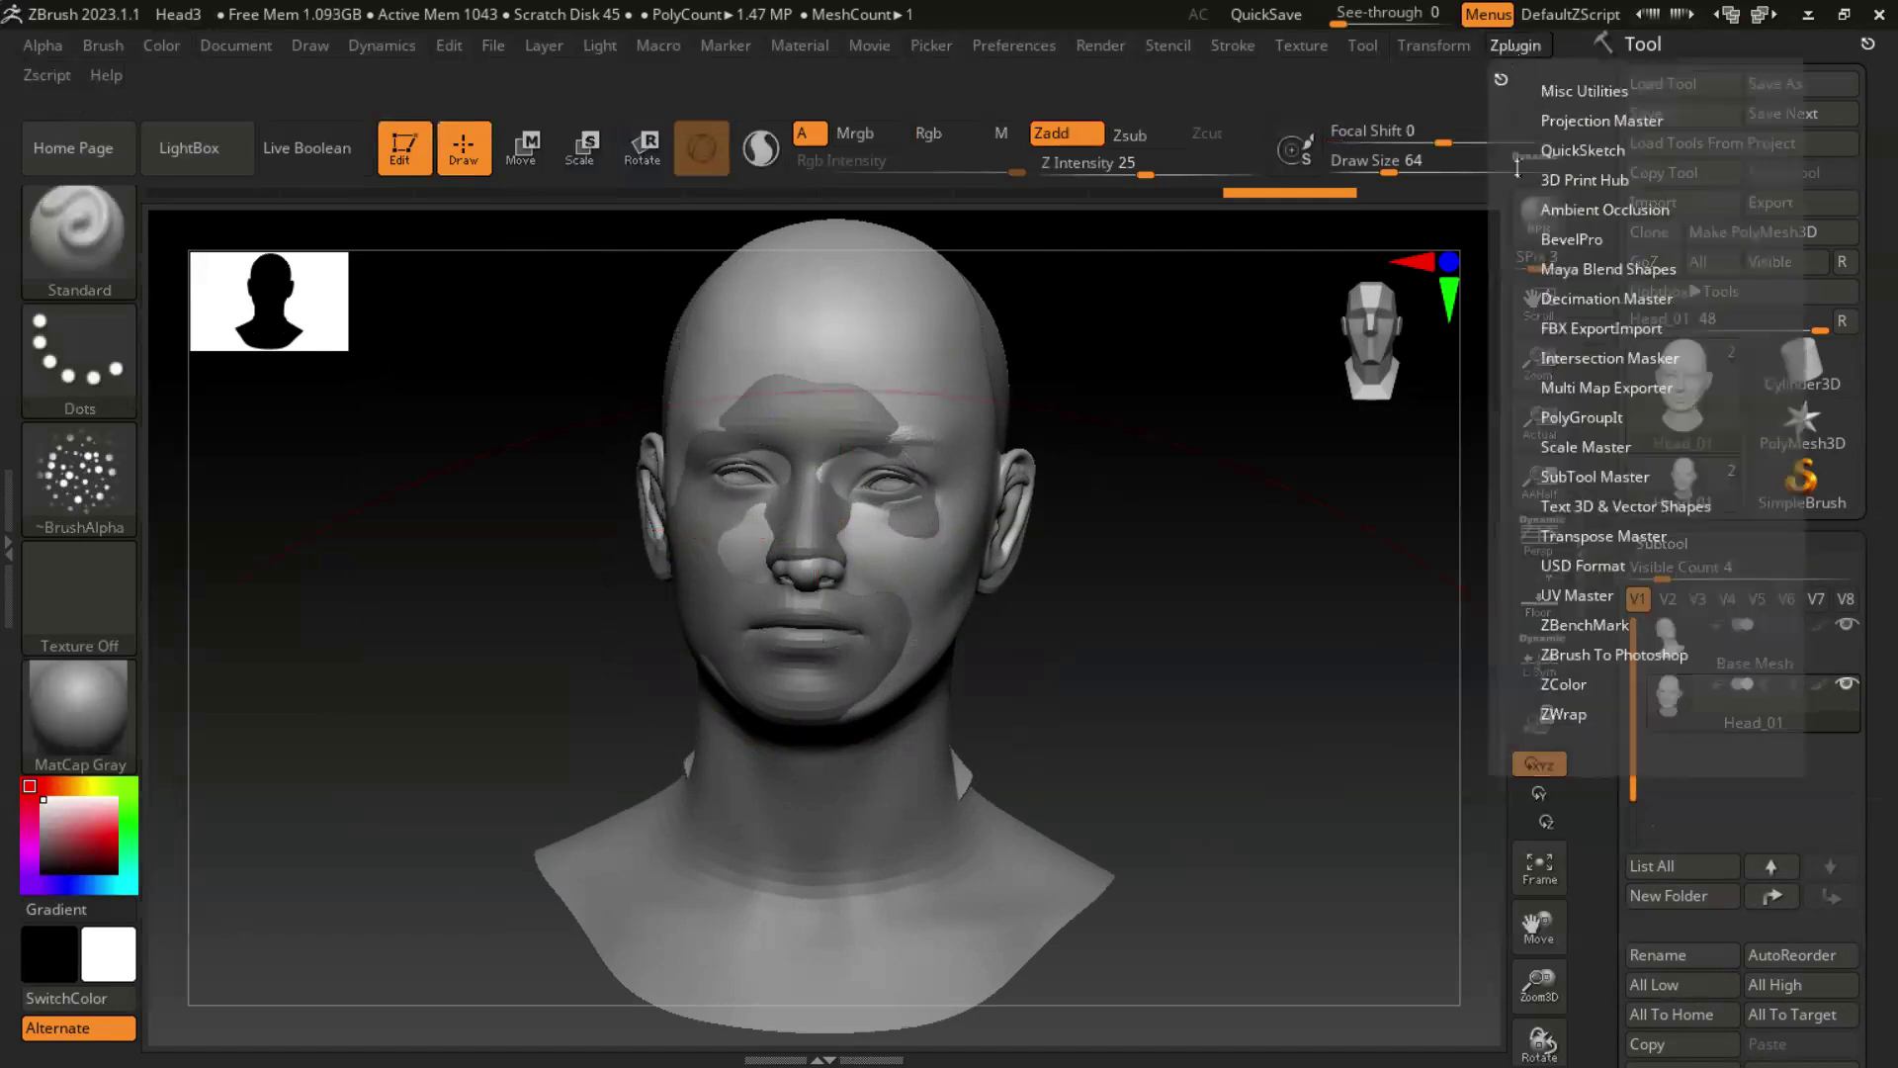
{"action": "left_click", "coordinate": [1573, 716]}
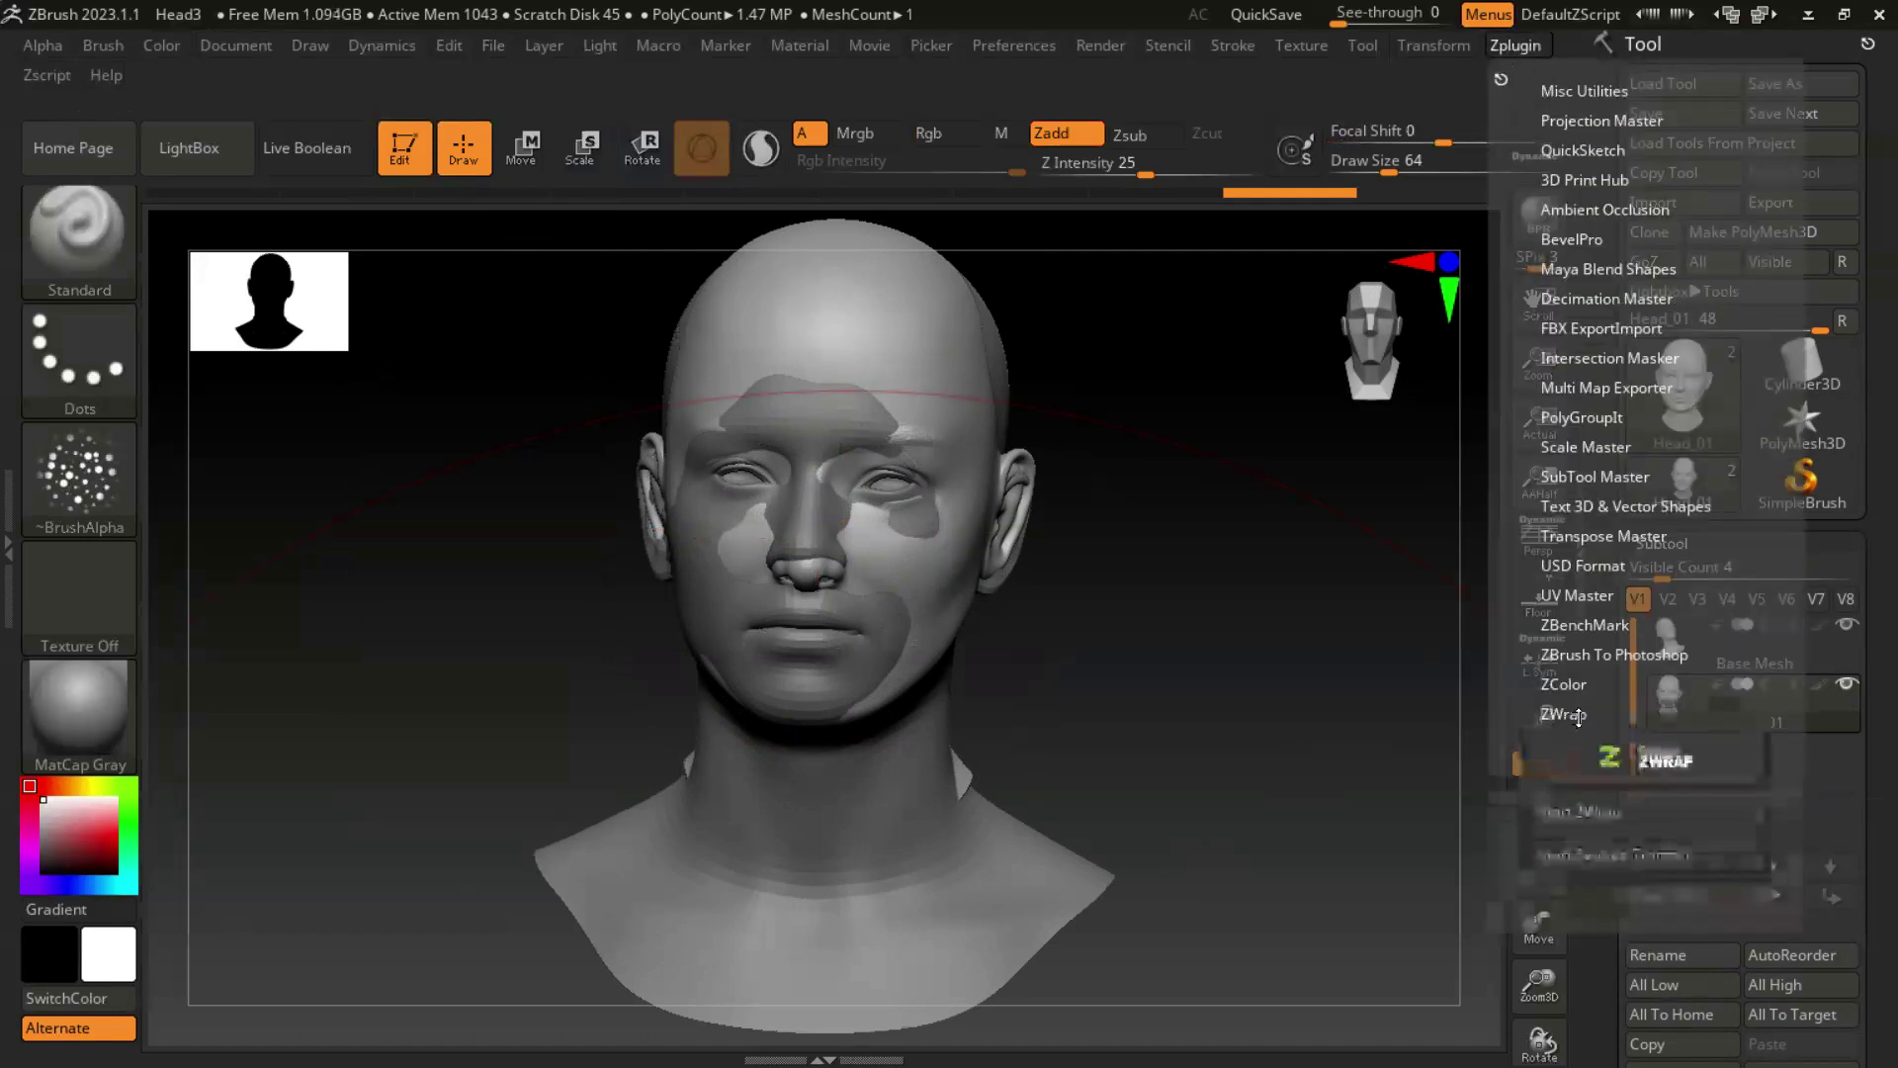
{"action": "left_click", "coordinate": [1576, 817]}
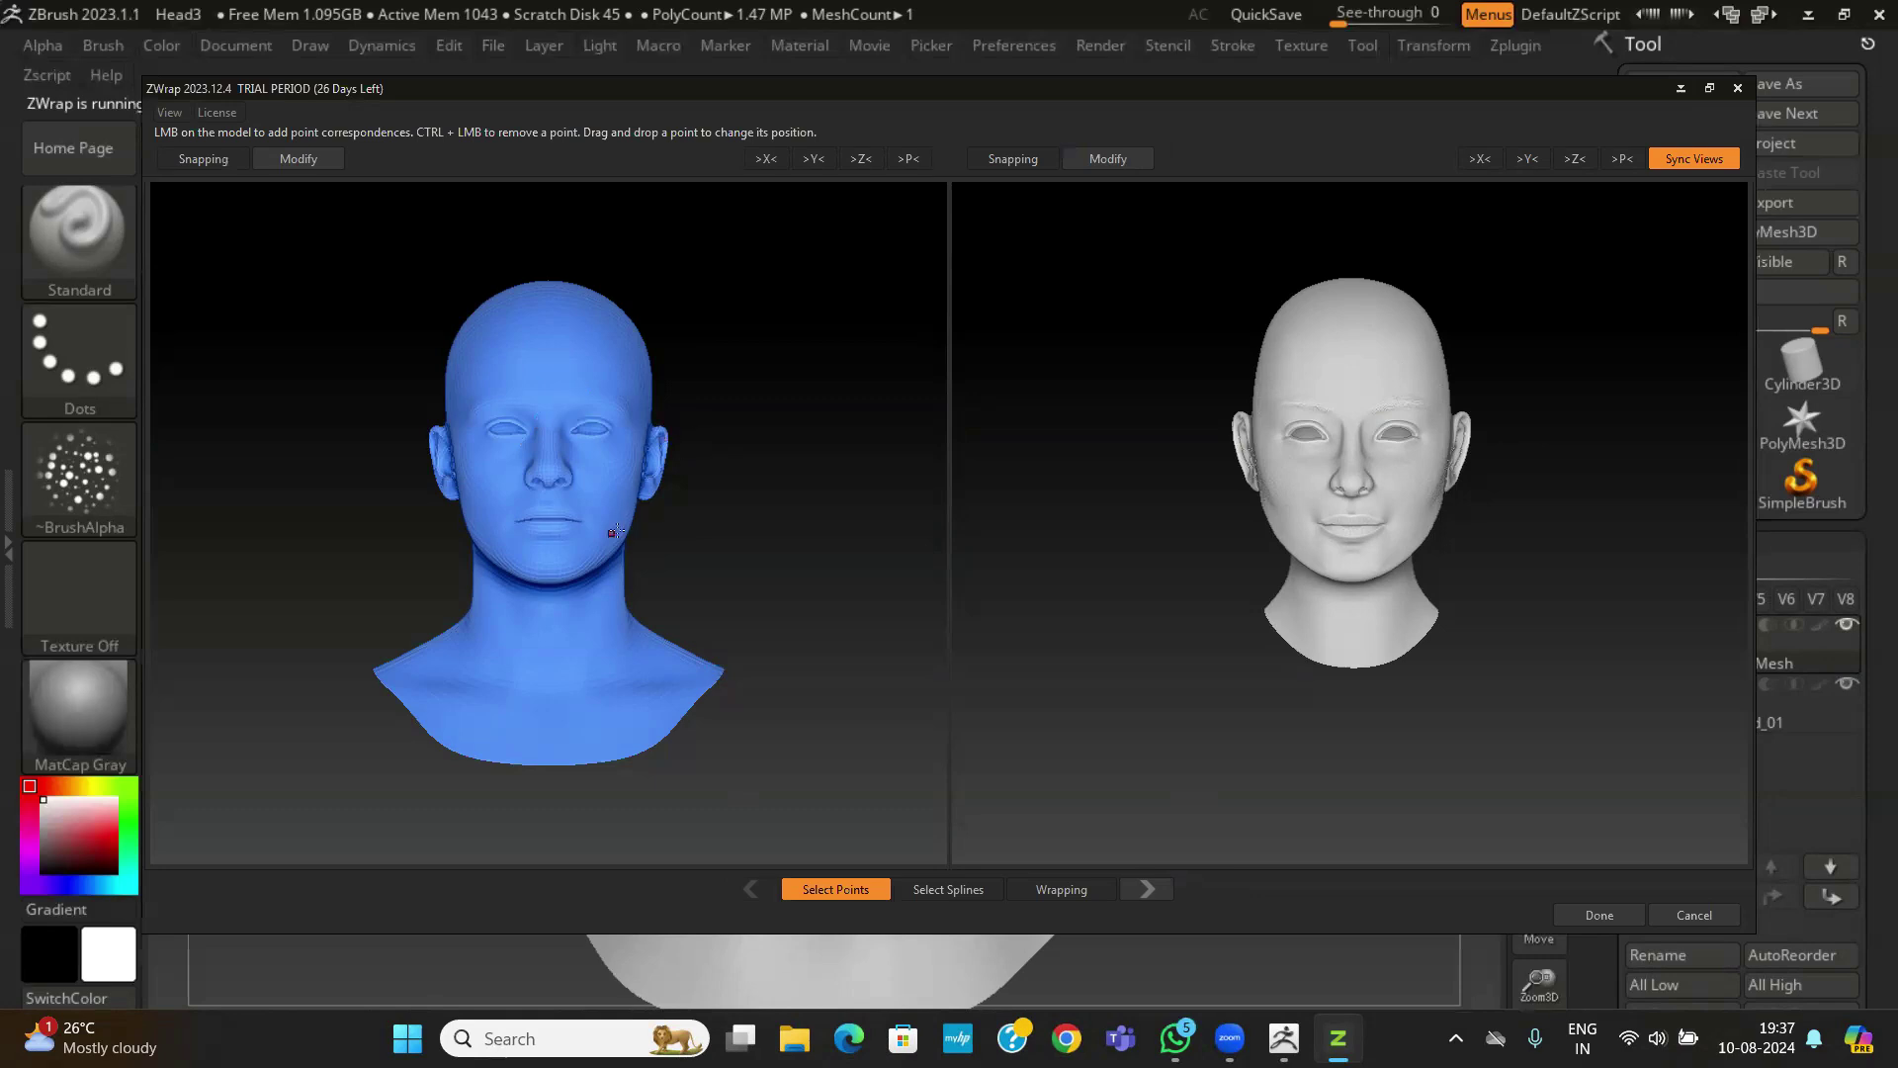
Sync the views and place points 0–3 on the nose tip, cheeks and brow.
{"action": "scroll", "coordinate": [750, 571], "scroll_direction": "up", "scroll_amount": 5}
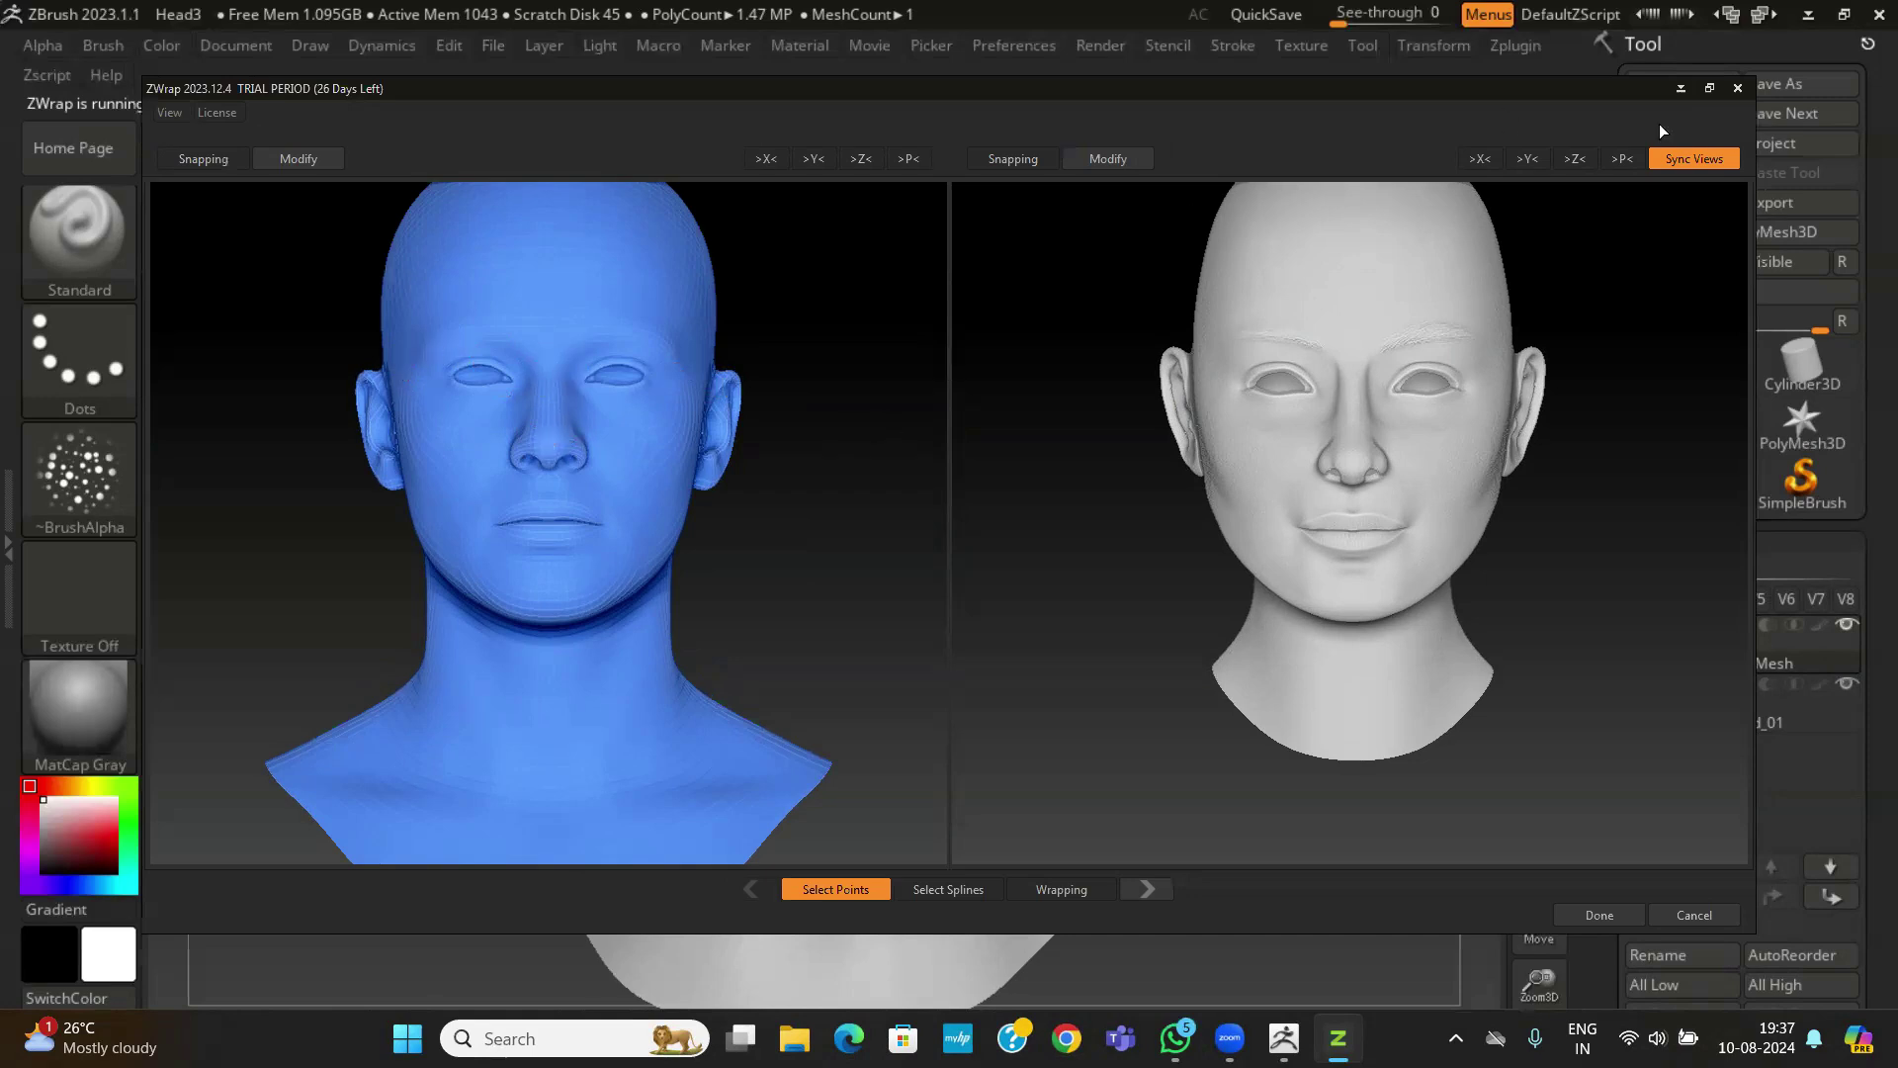
{"action": "left_click", "coordinate": [1689, 158]}
{"action": "left_click_drag", "start_coordinate": [788, 441], "coordinate": [824, 470]}
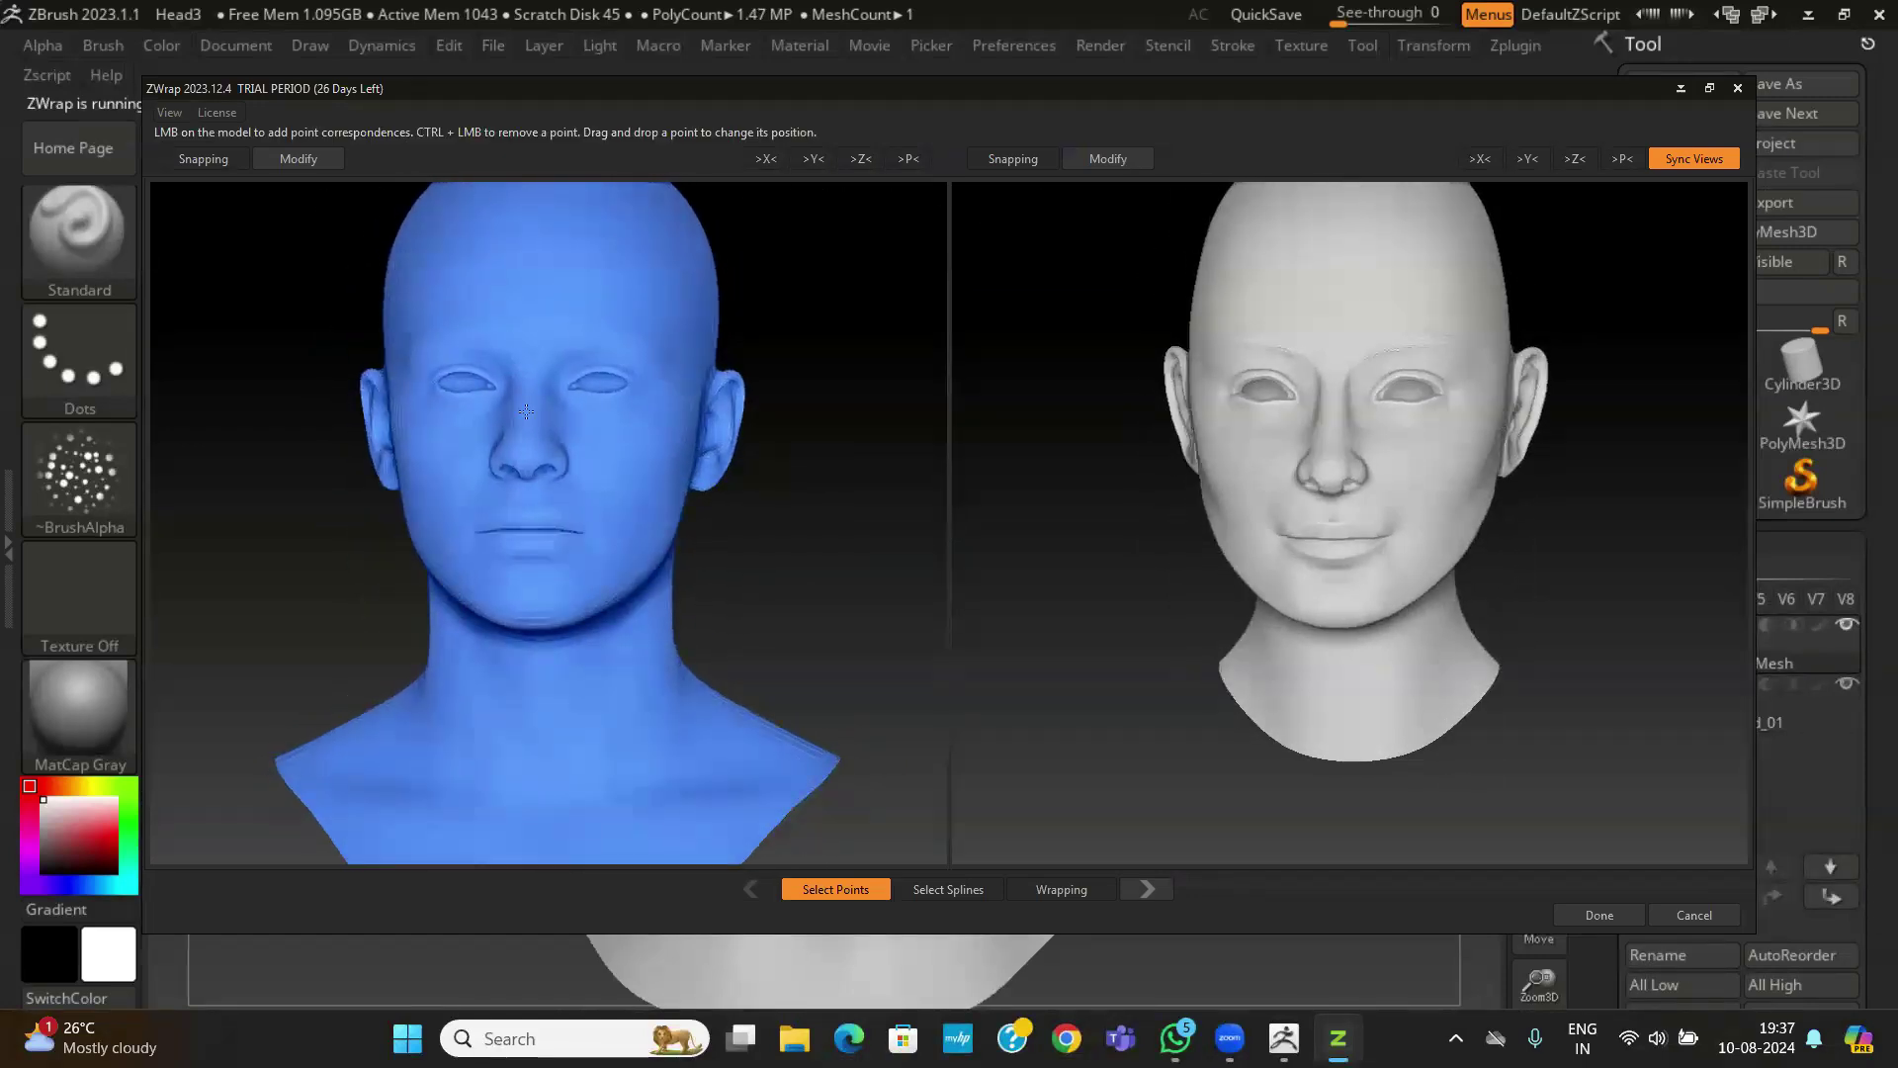
{"action": "left_click", "coordinate": [527, 465]}
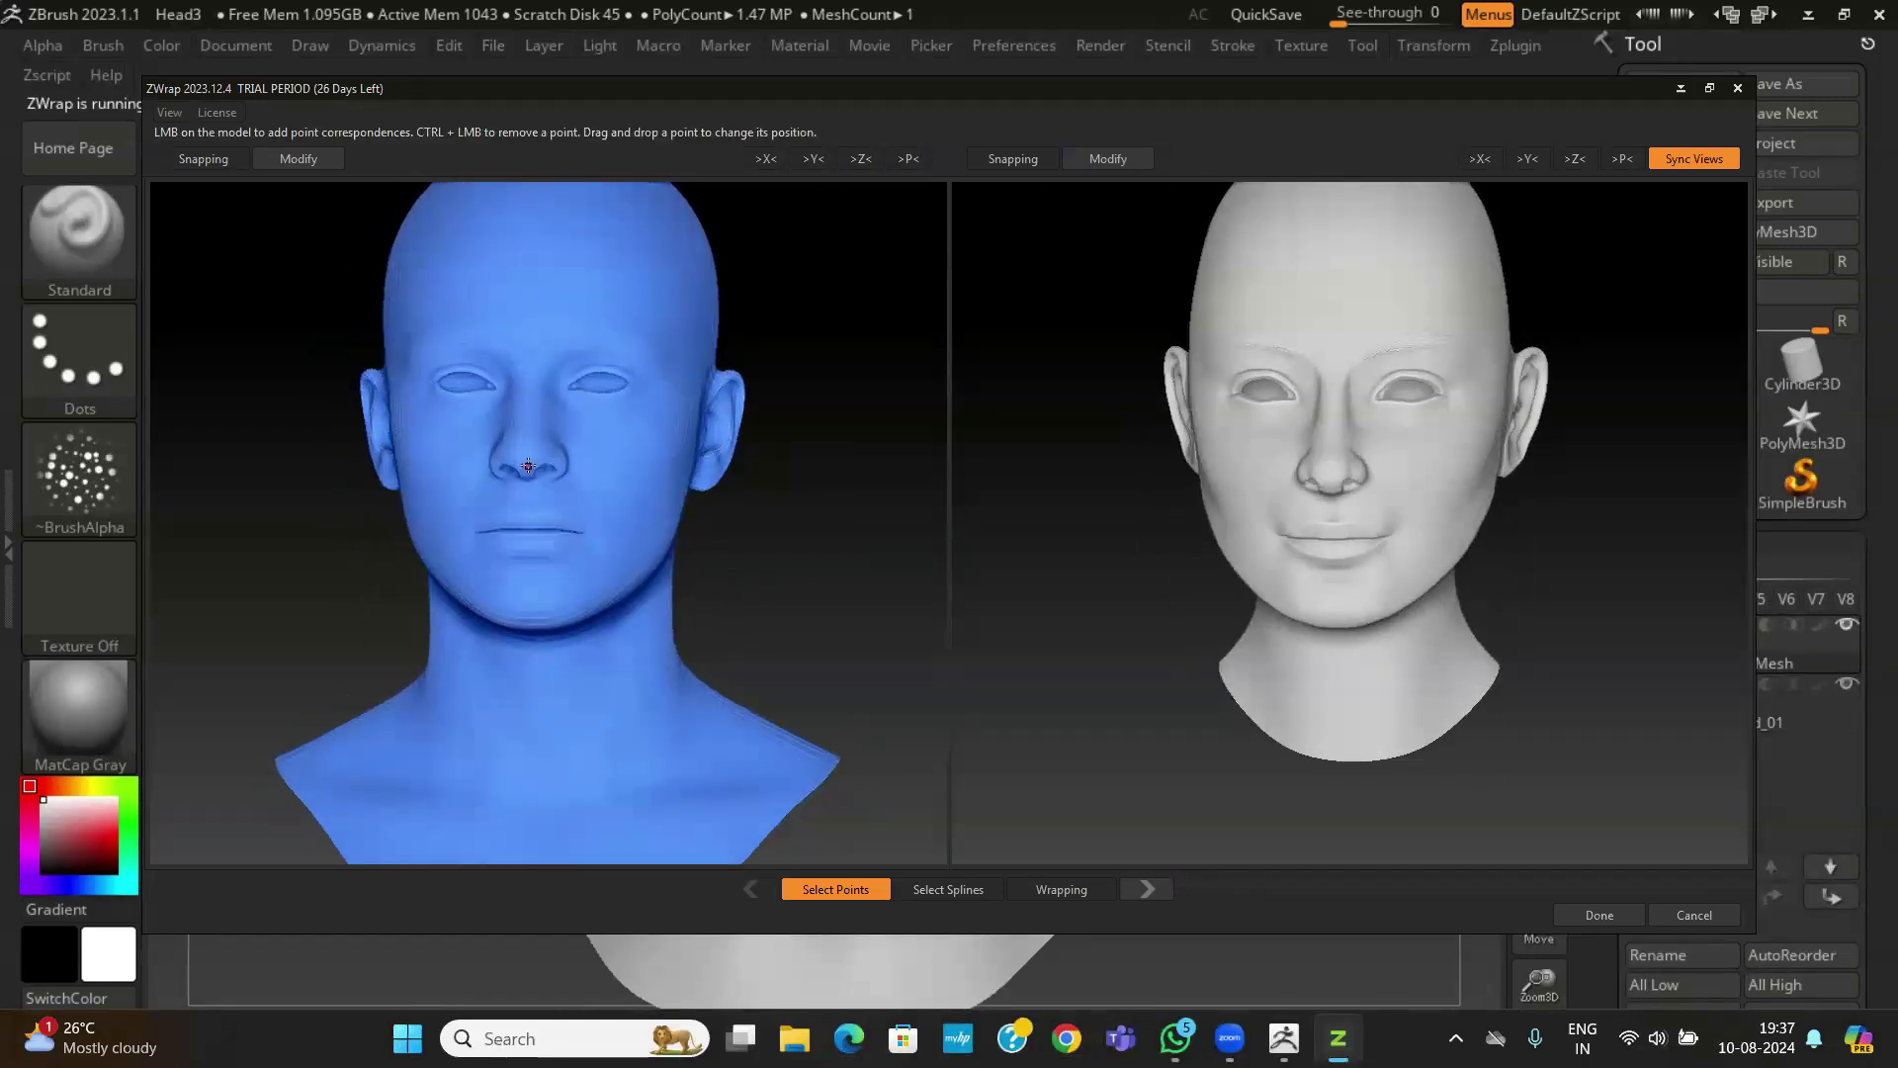
{"action": "left_click", "coordinate": [1329, 472]}
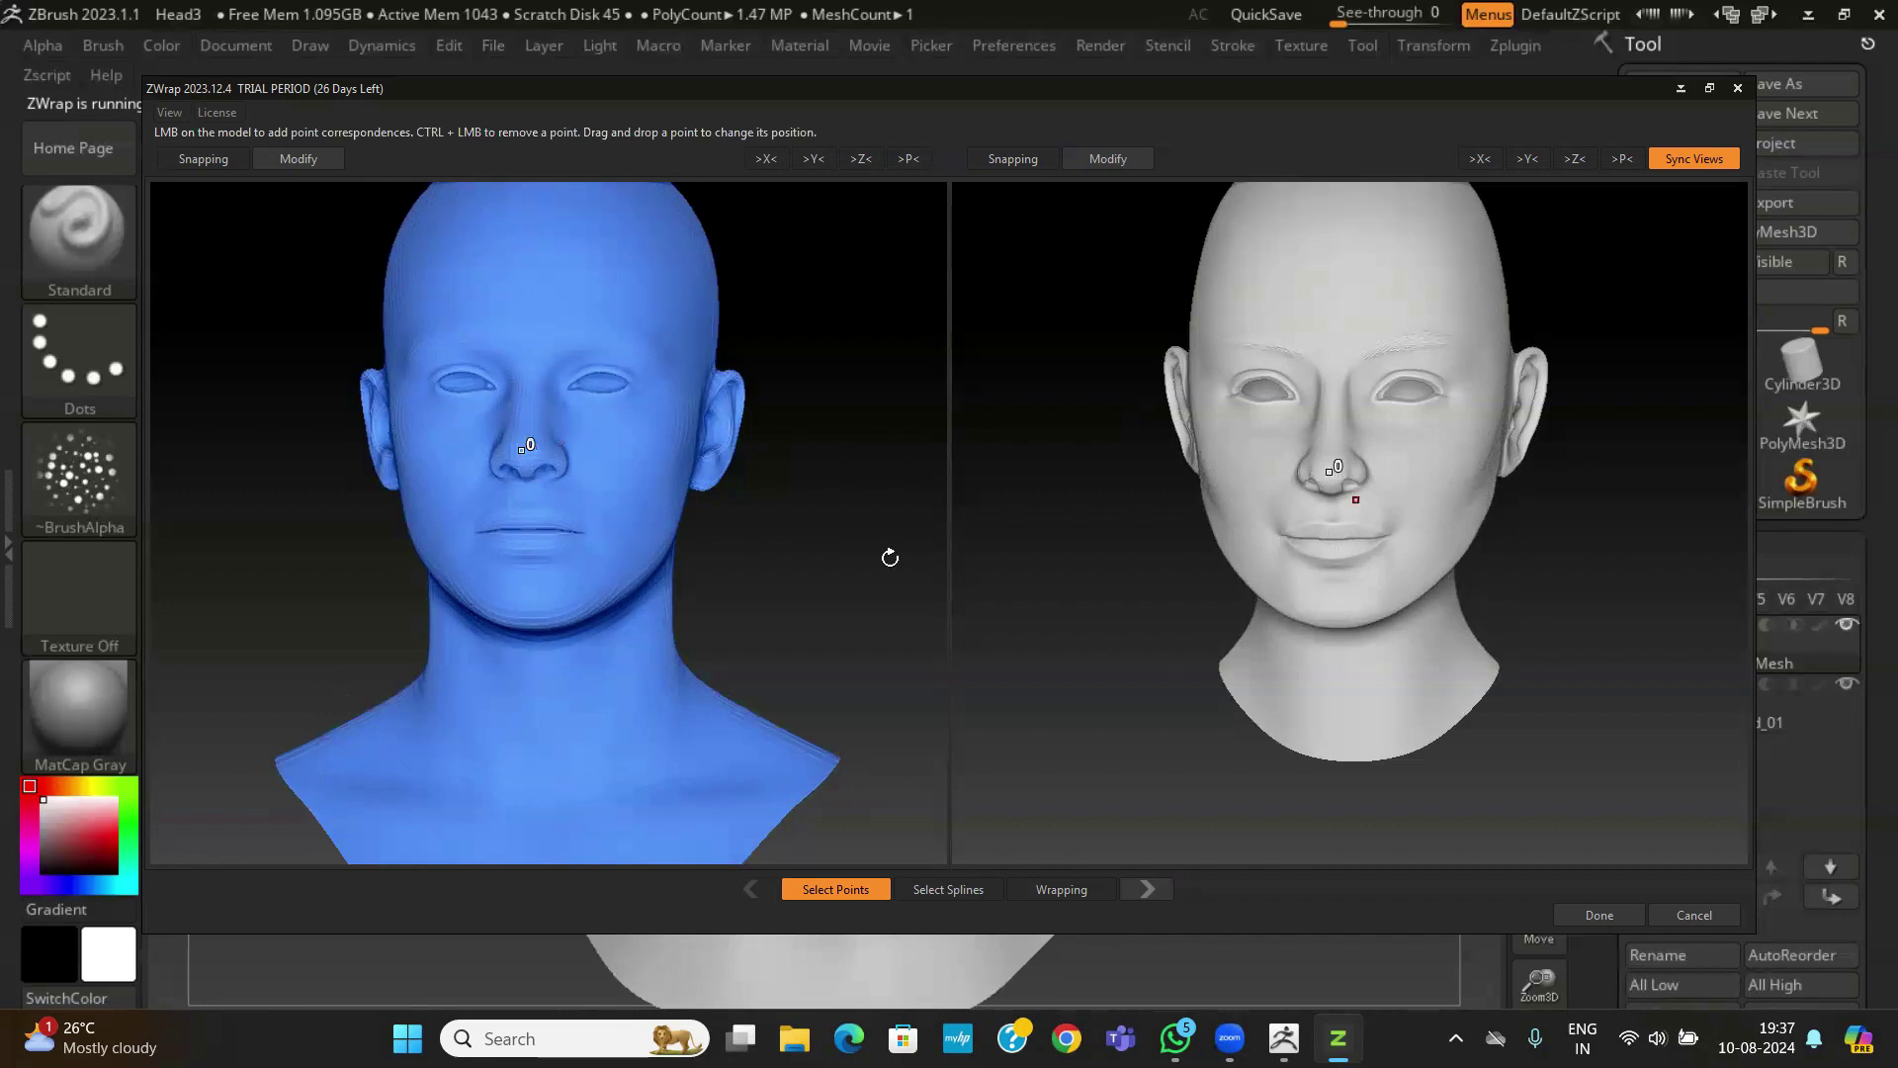
{"action": "left_click", "coordinate": [638, 446]}
{"action": "left_click", "coordinate": [1450, 473]}
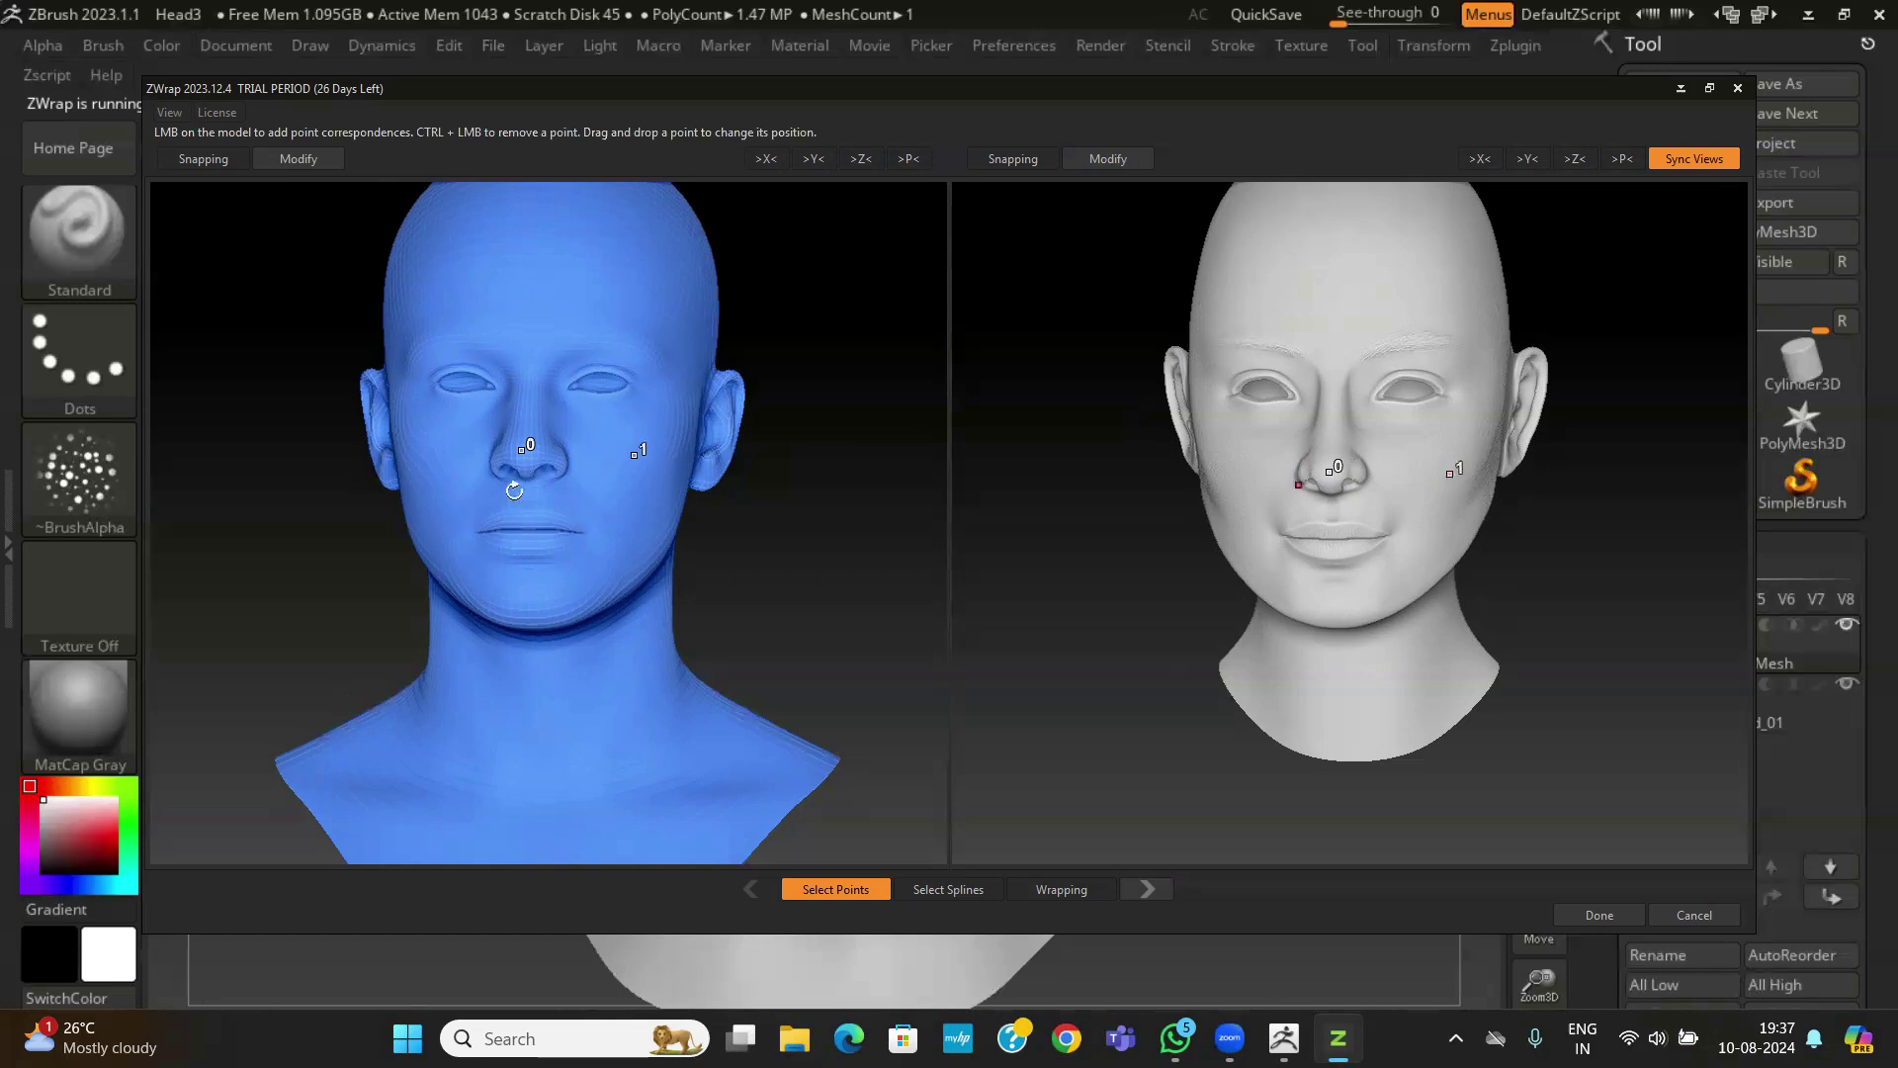
{"action": "left_click", "coordinate": [1232, 471]}
{"action": "left_click", "coordinate": [1253, 336]}
Add matching points 4–6 on the nose bridge, brow and chin of both heads.
{"action": "left_click", "coordinate": [527, 385]}
{"action": "left_click", "coordinate": [1335, 373]}
{"action": "left_click", "coordinate": [609, 328]}
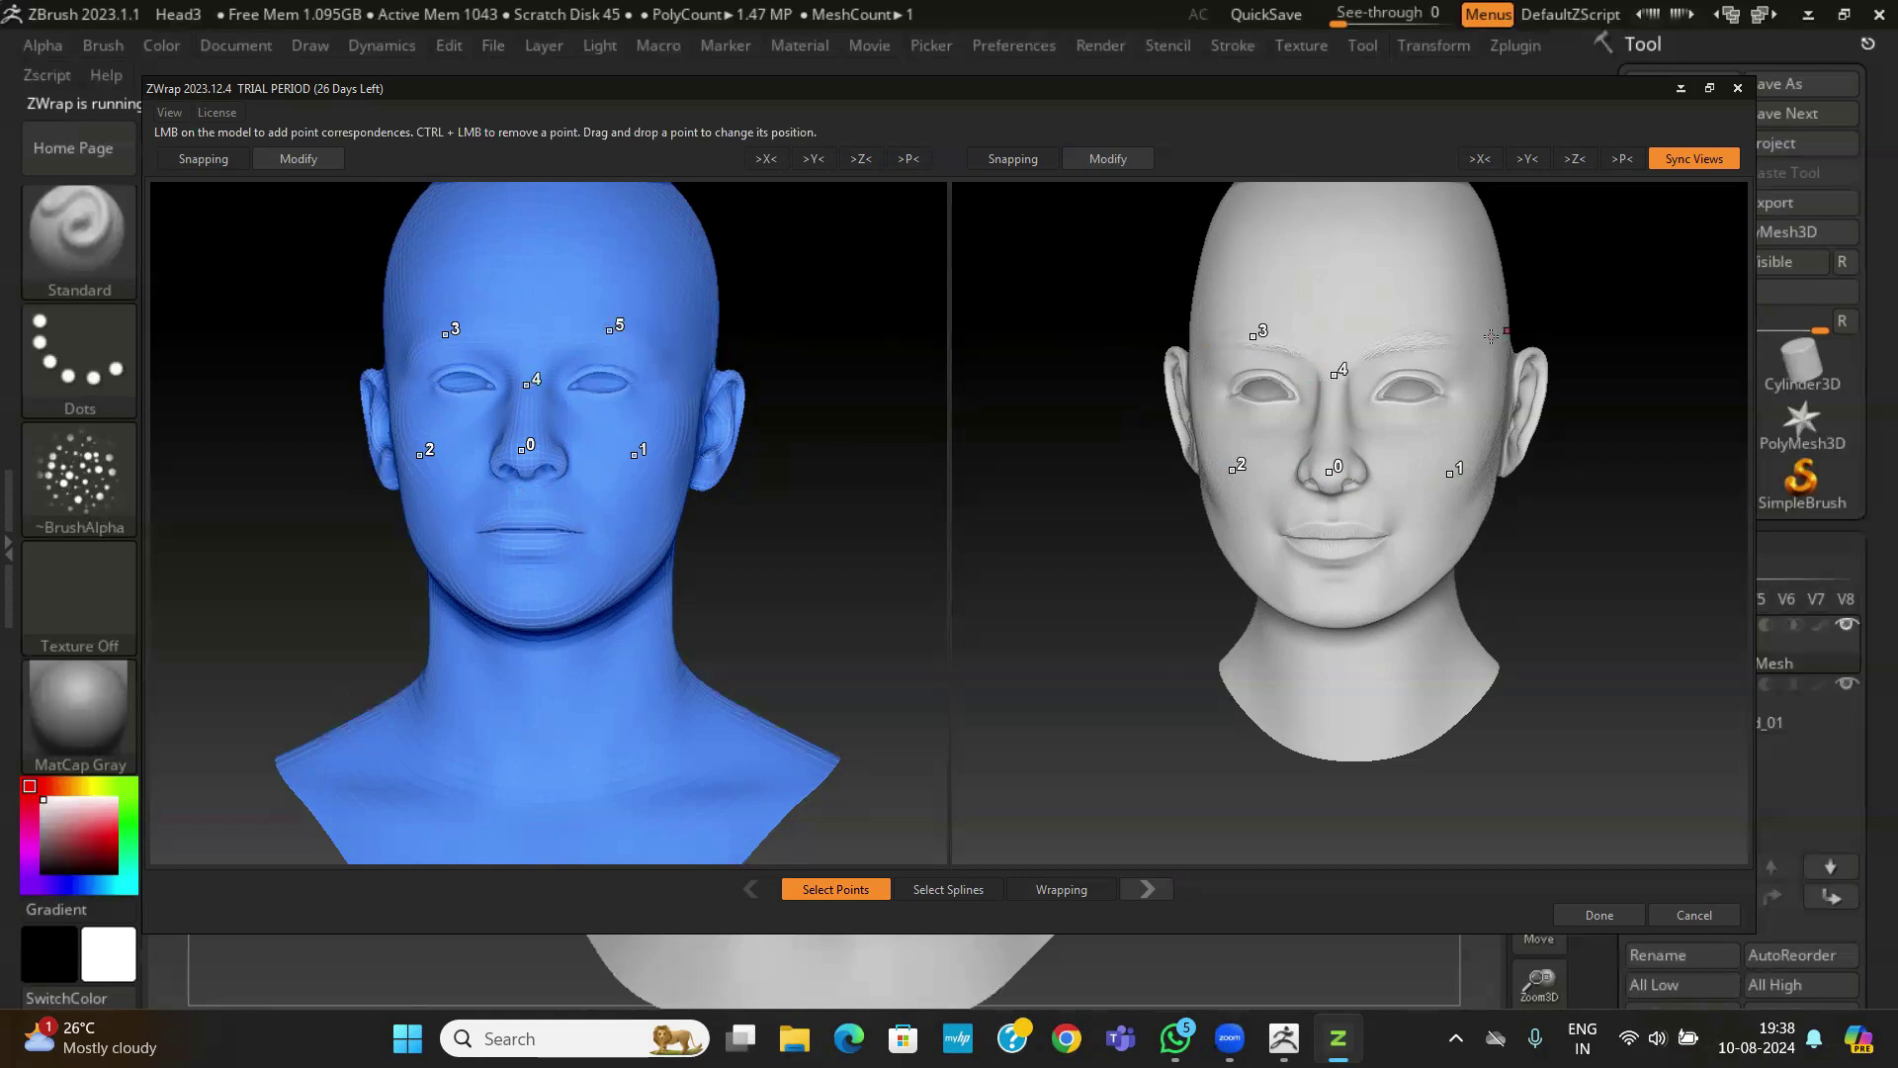
{"action": "left_click", "coordinate": [1411, 336]}
{"action": "left_click", "coordinate": [529, 612]}
{"action": "left_click", "coordinate": [1319, 617]}
{"action": "left_click_drag", "start_coordinate": [797, 594], "coordinate": [759, 508]}
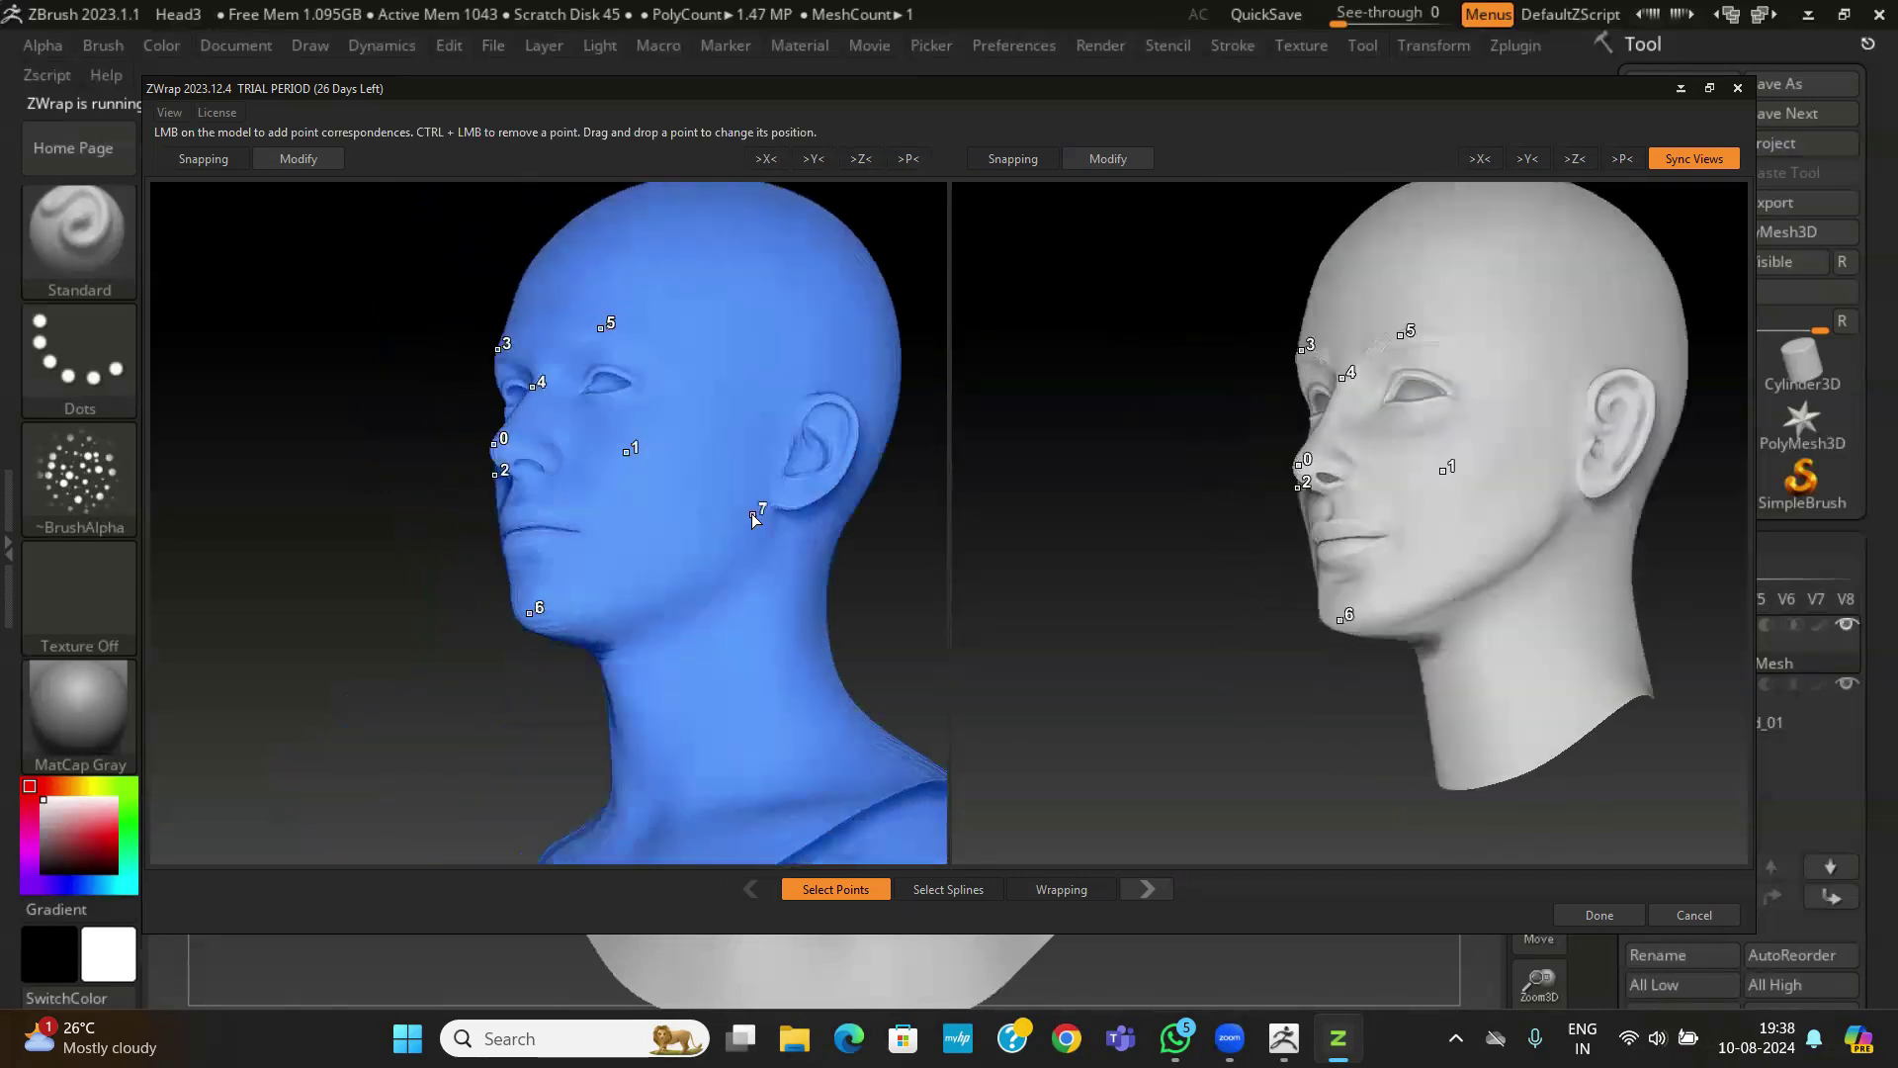
Place matching points 7–10 along the jaw of both heads.
{"action": "left_click_drag", "start_coordinate": [1566, 516], "coordinate": [1557, 504]}
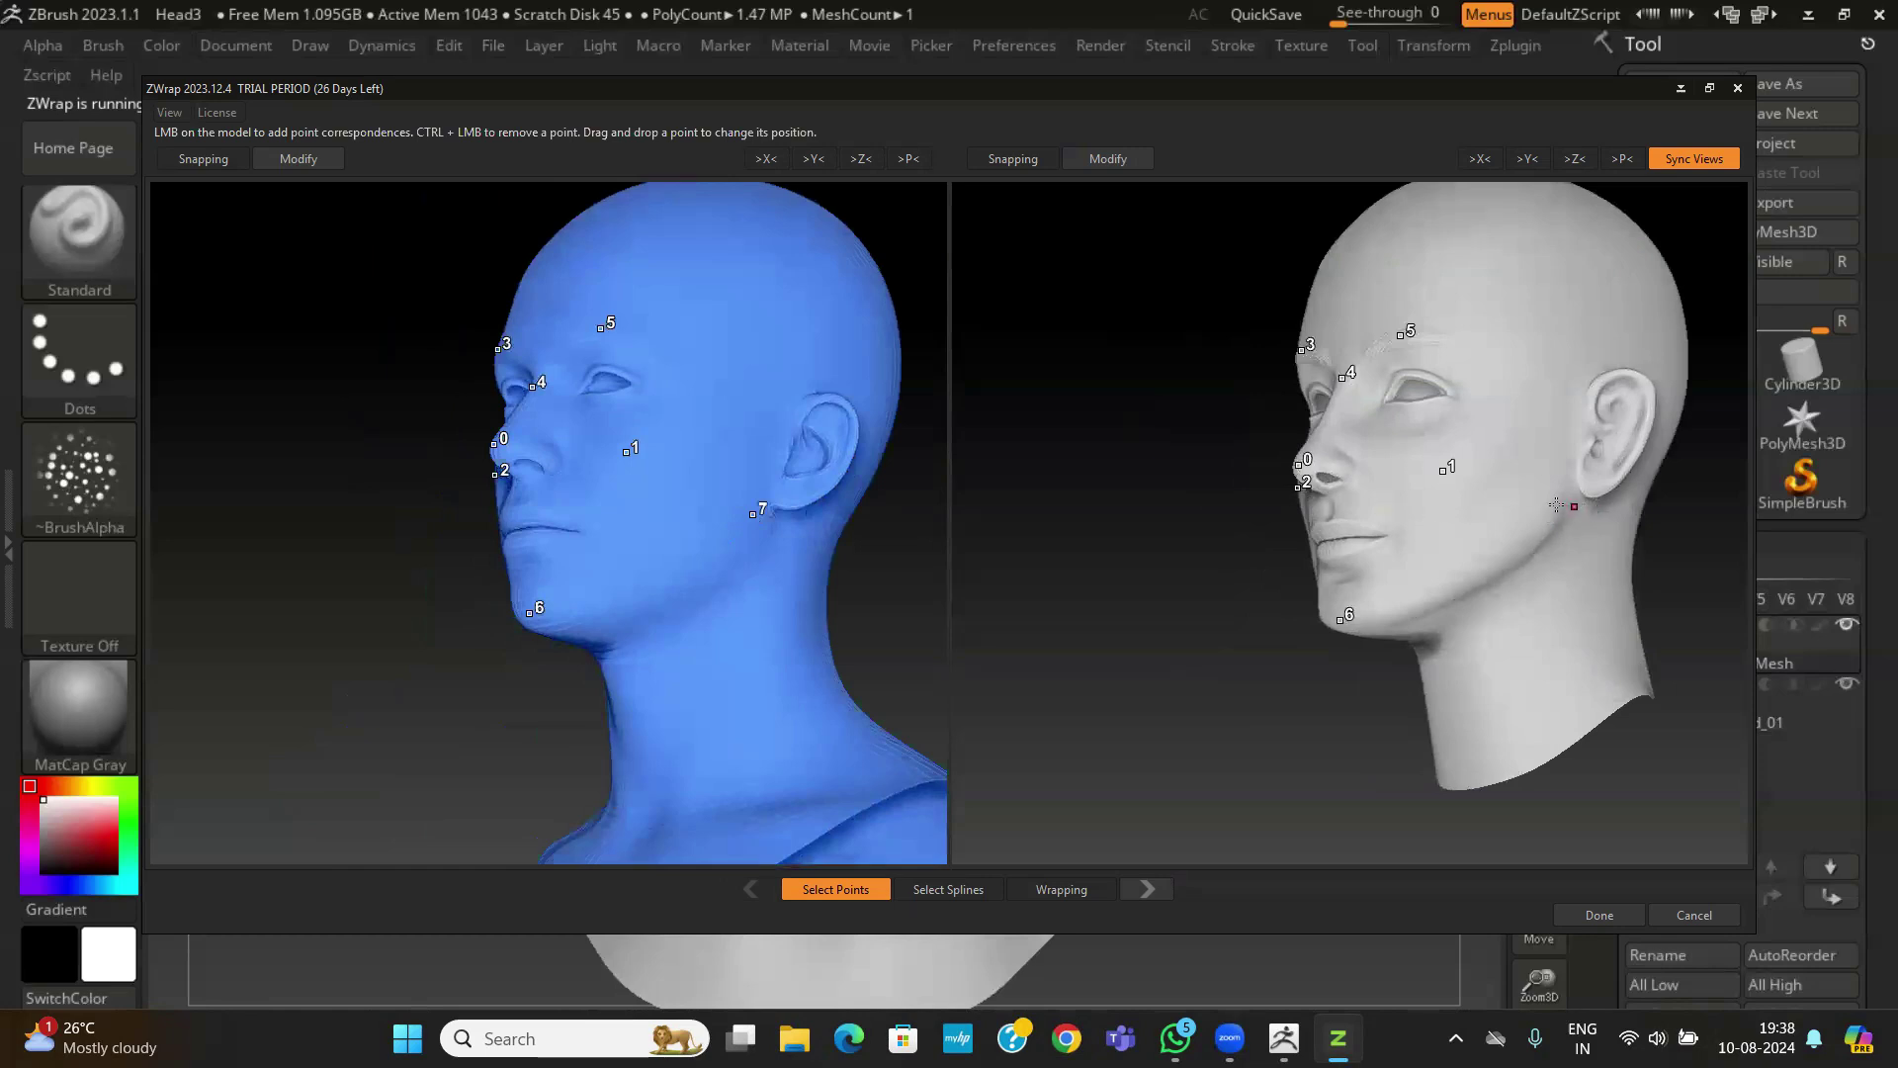
{"action": "left_click", "coordinate": [669, 579]}
{"action": "left_click", "coordinate": [1465, 574]}
{"action": "left_click_drag", "start_coordinate": [377, 620], "coordinate": [593, 613]}
{"action": "left_click", "coordinate": [476, 533]}
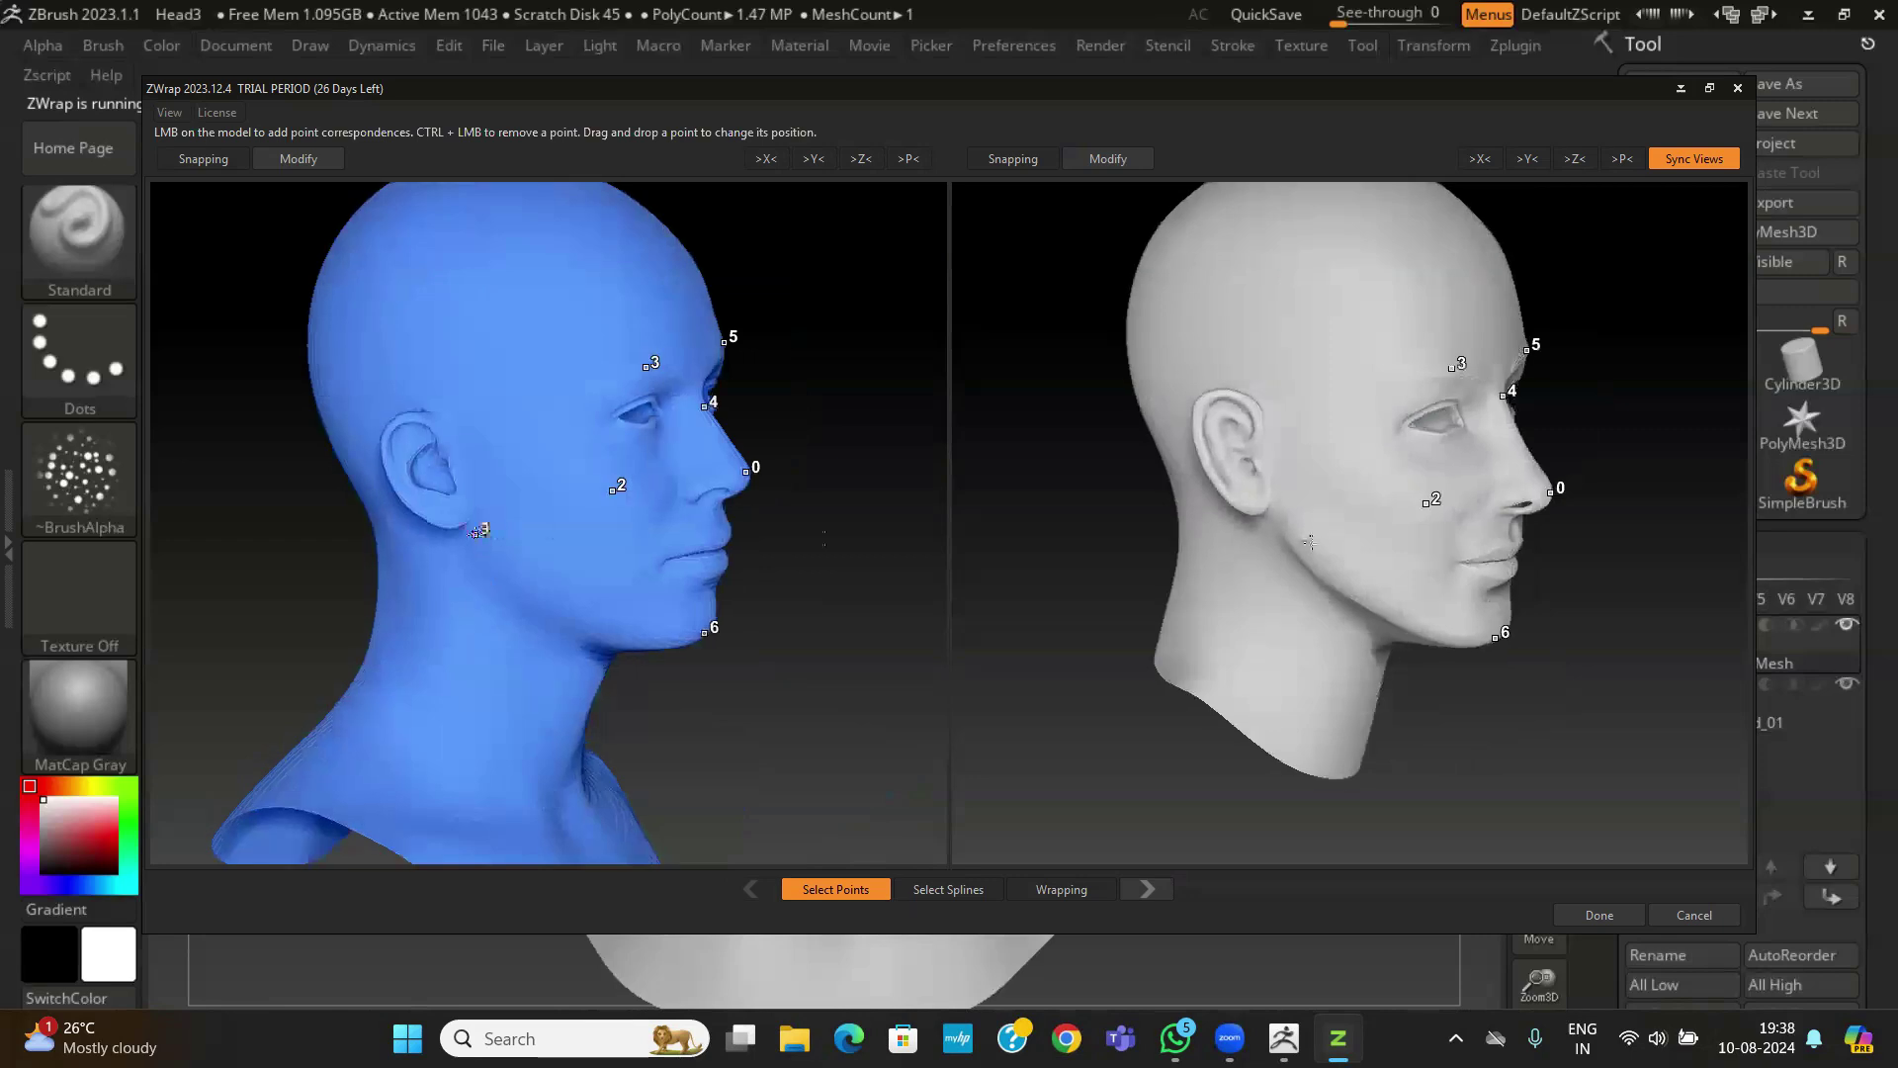
{"action": "left_click", "coordinate": [1302, 530]}
{"action": "left_click_drag", "start_coordinate": [1289, 524], "coordinate": [1286, 519]}
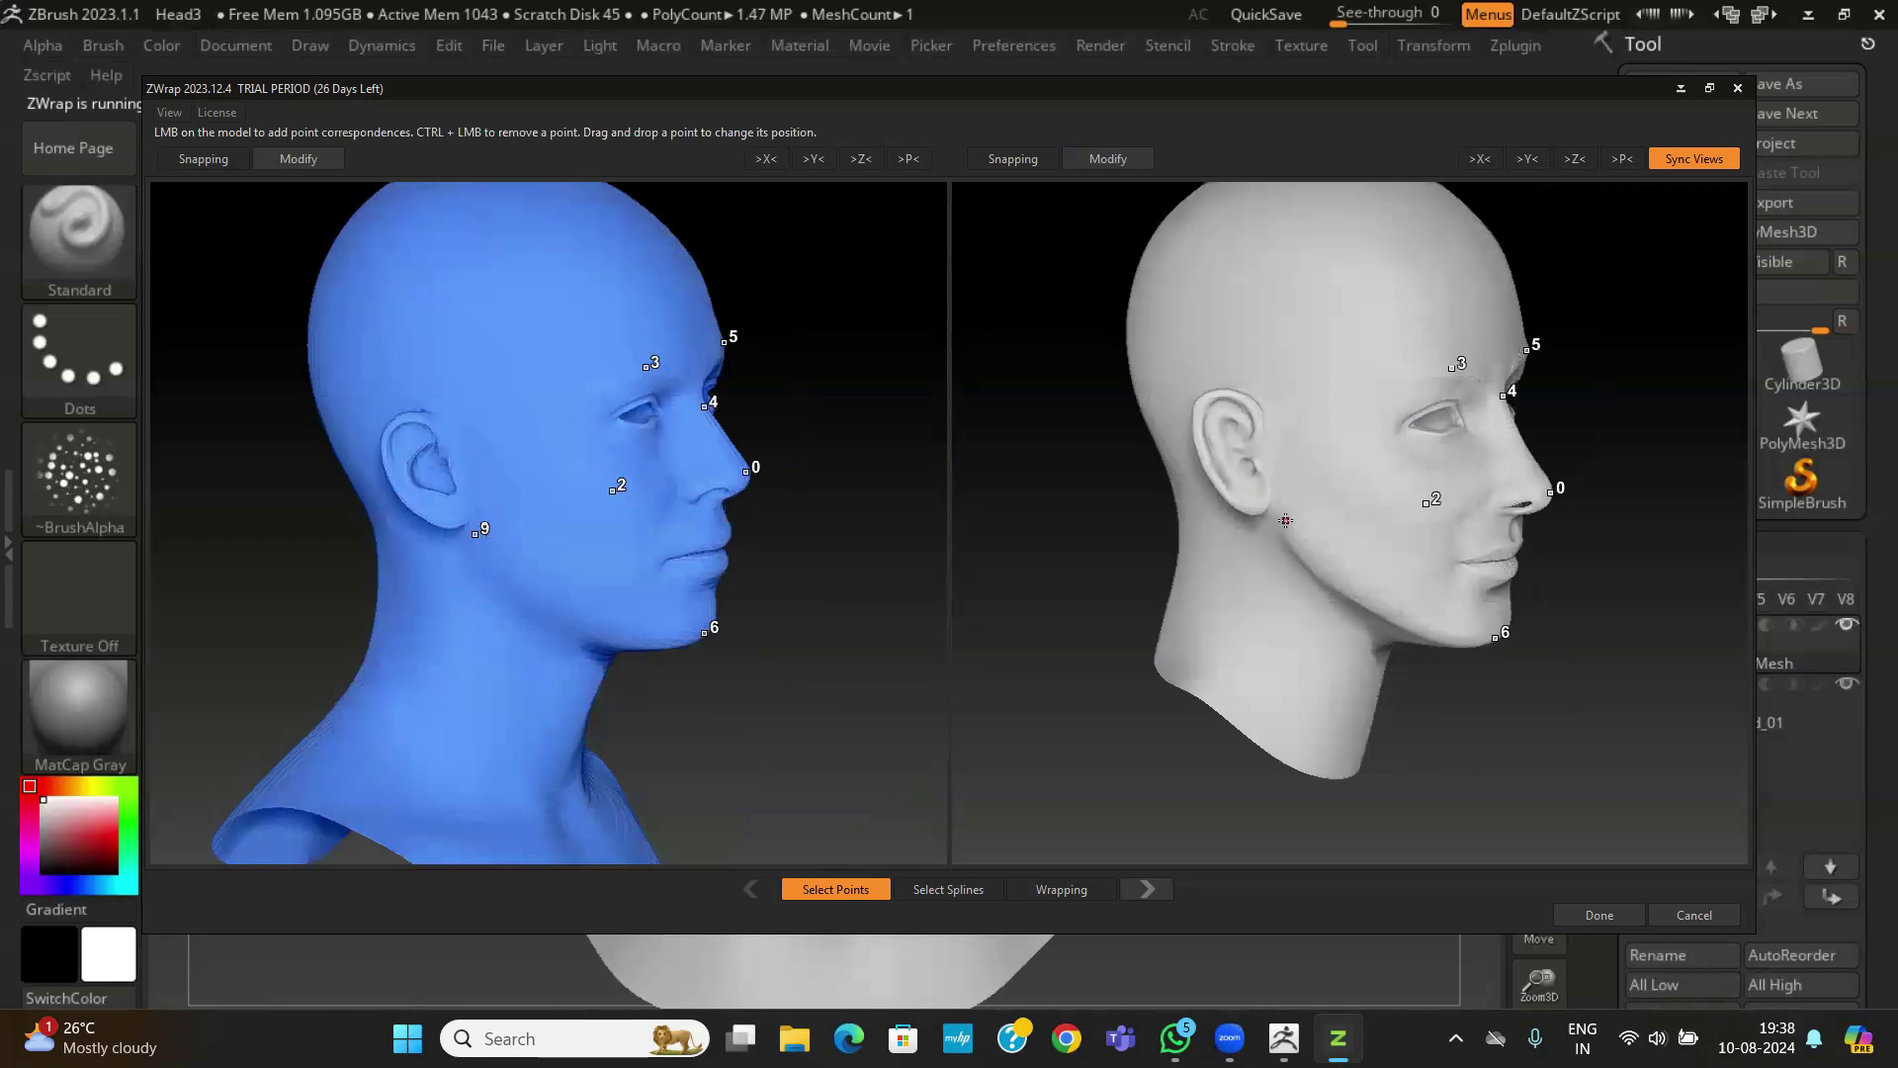
{"action": "left_click", "coordinate": [551, 598]}
{"action": "left_click_drag", "start_coordinate": [1287, 593], "coordinate": [1378, 607]}
{"action": "left_click", "coordinate": [1375, 605]}
{"action": "mouse_move", "coordinate": [1643, 708]}
{"action": "left_mouse_down"}
{"action": "mouse_move", "coordinate": [1626, 710]}
{"action": "mouse_move", "coordinate": [1665, 667]}
{"action": "mouse_move", "coordinate": [1653, 704]}
{"action": "left_mouse_up"}
{"action": "left_click", "coordinate": [1435, 685]}
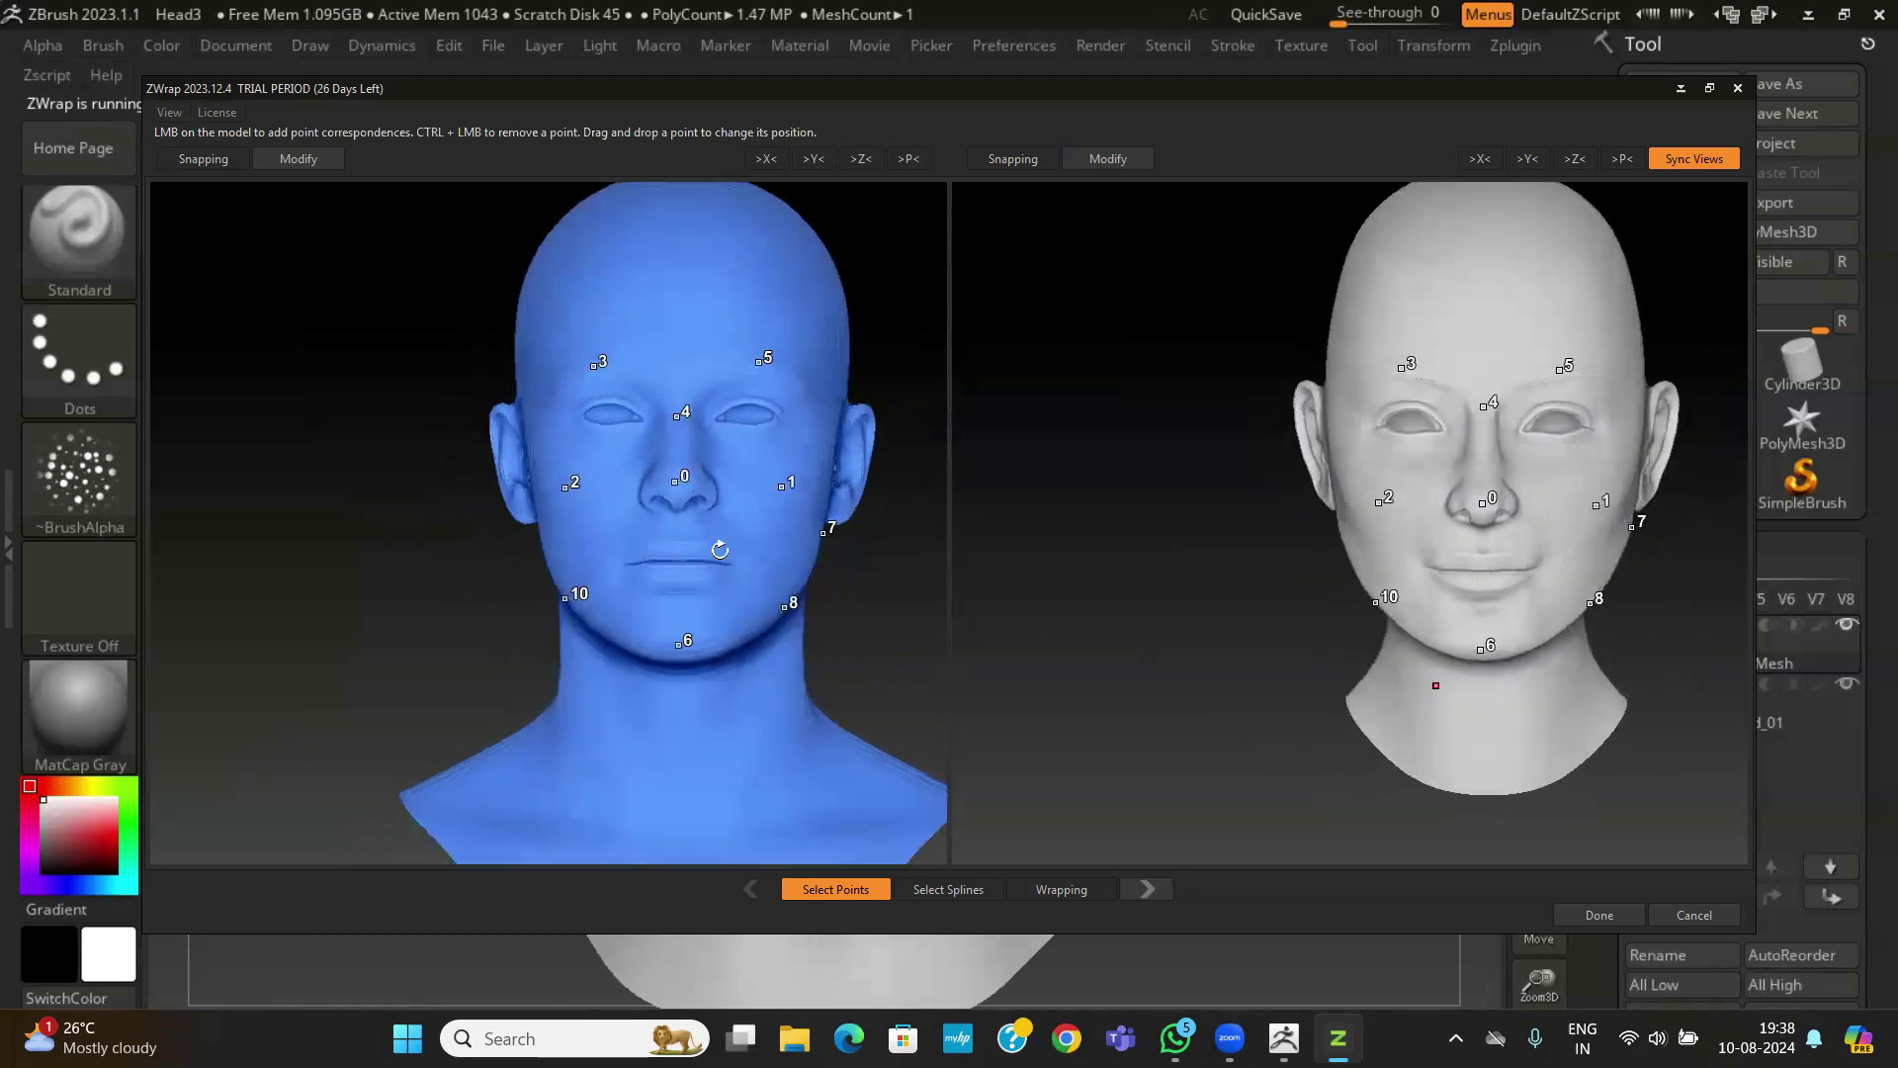
Add points 11–14 at the inner and outer eye corners of both heads.
{"action": "left_click", "coordinate": [649, 423]}
{"action": "left_click", "coordinate": [1456, 434]}
{"action": "left_click", "coordinate": [711, 419]}
{"action": "left_click", "coordinate": [1515, 432]}
{"action": "left_click", "coordinate": [571, 418]}
{"action": "left_click", "coordinate": [1364, 424]}
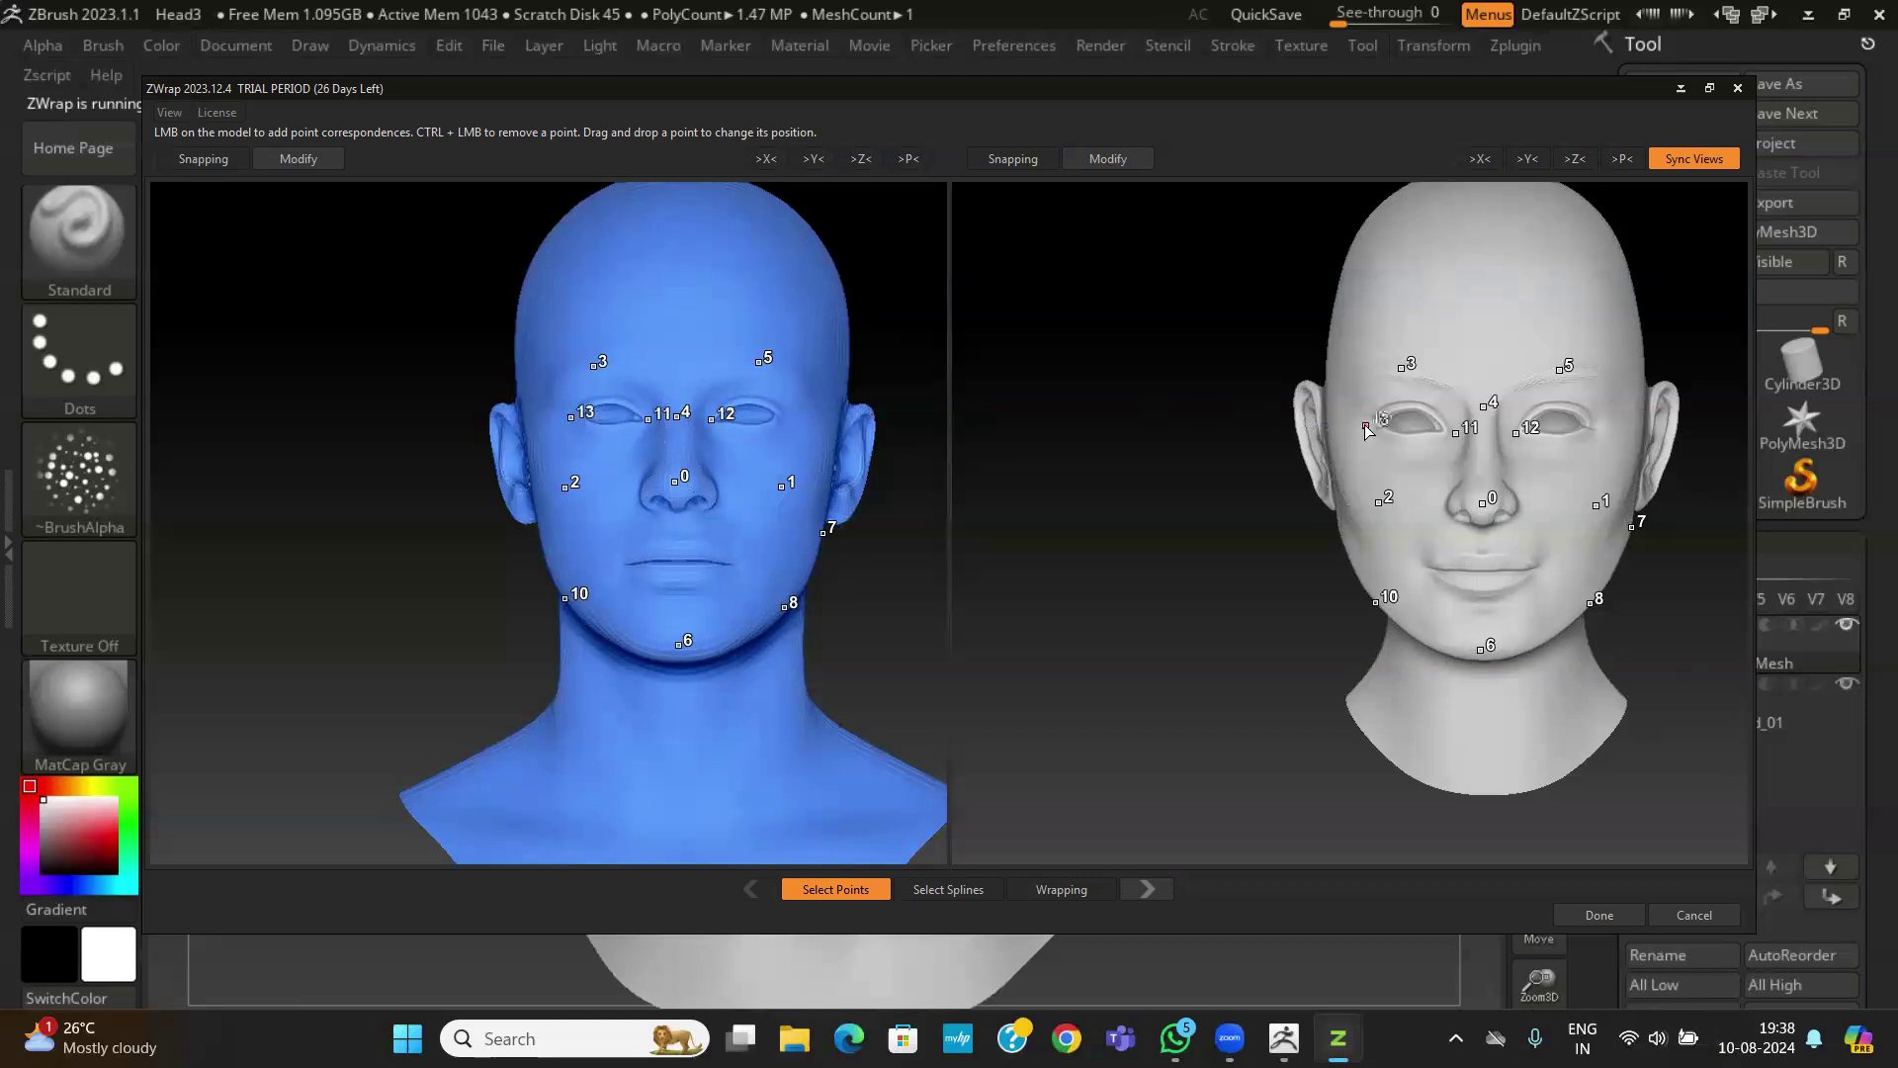
{"action": "left_click", "coordinate": [792, 419]}
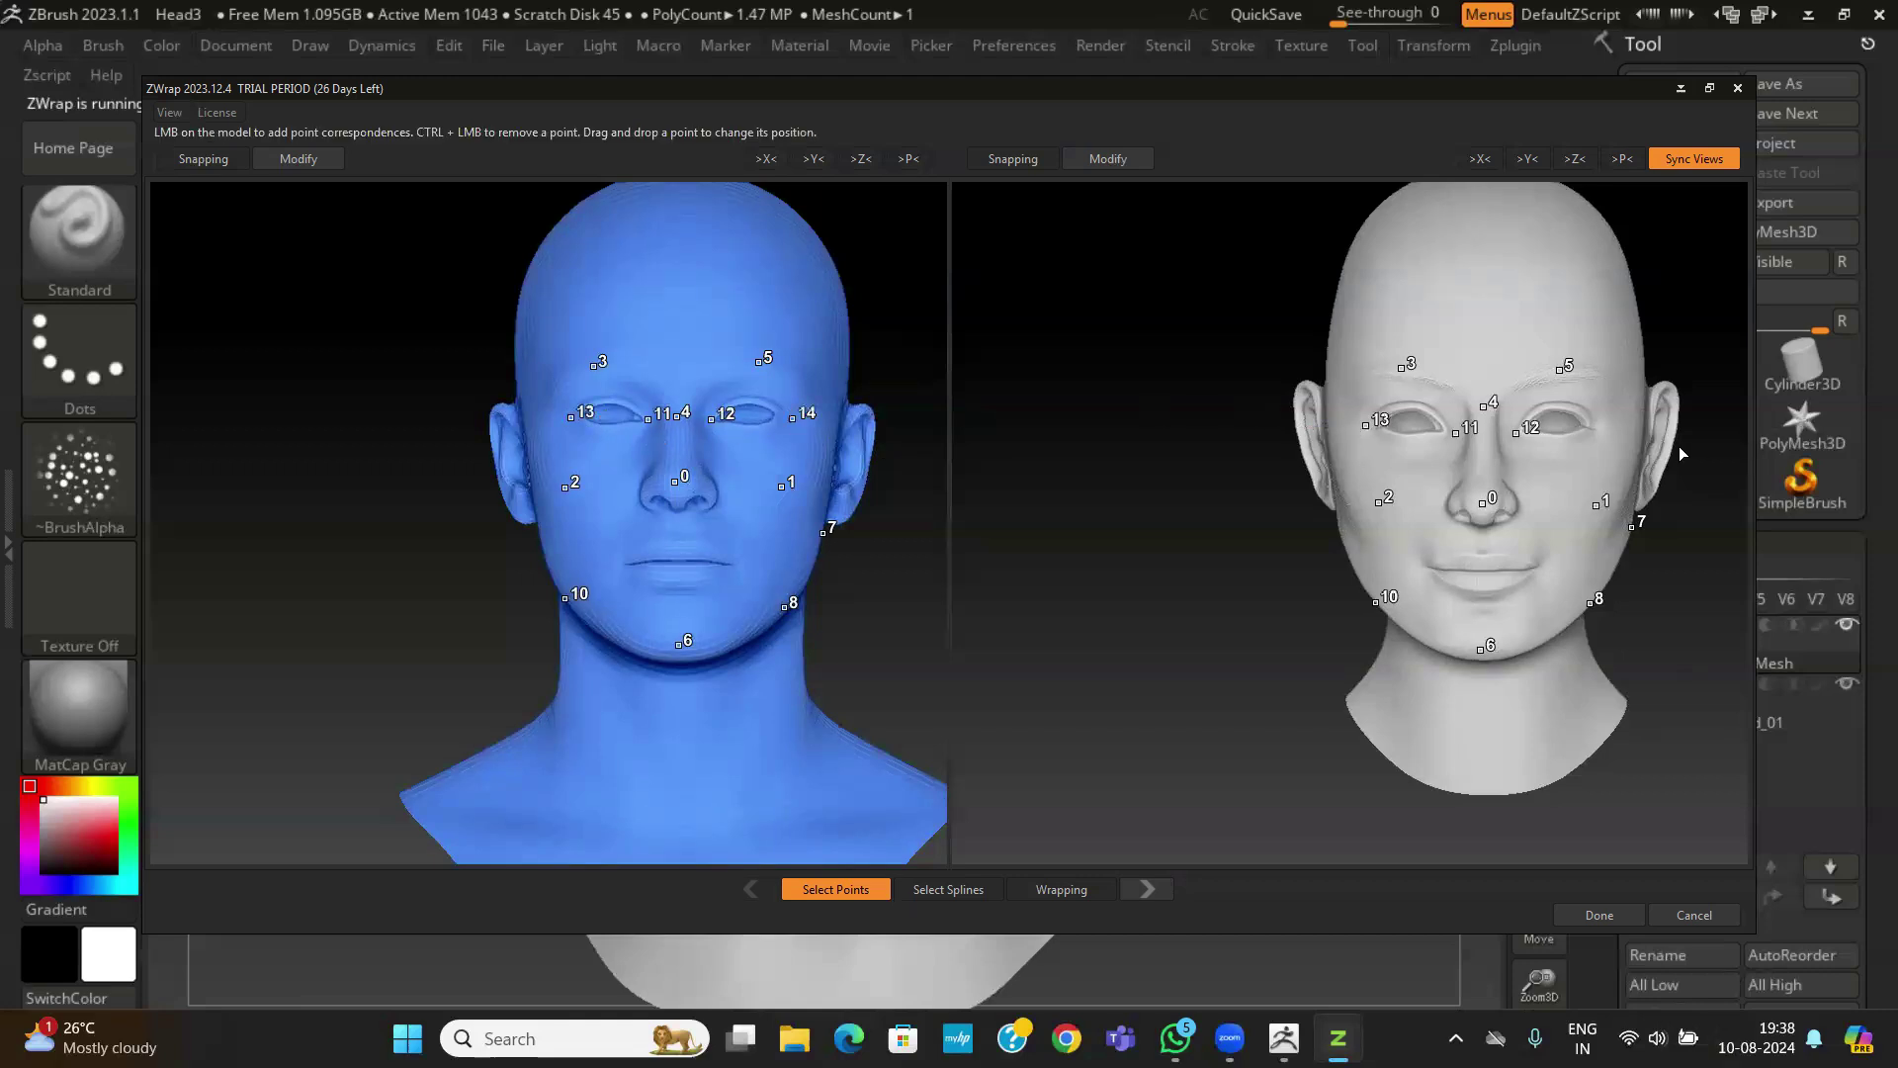
{"action": "left_click", "coordinate": [1605, 429]}
Add points 15–17 below and beside the nose, then go to the Wrapping stage.
{"action": "left_click", "coordinate": [676, 519]}
{"action": "left_click_drag", "start_coordinate": [753, 516], "coordinate": [635, 508]}
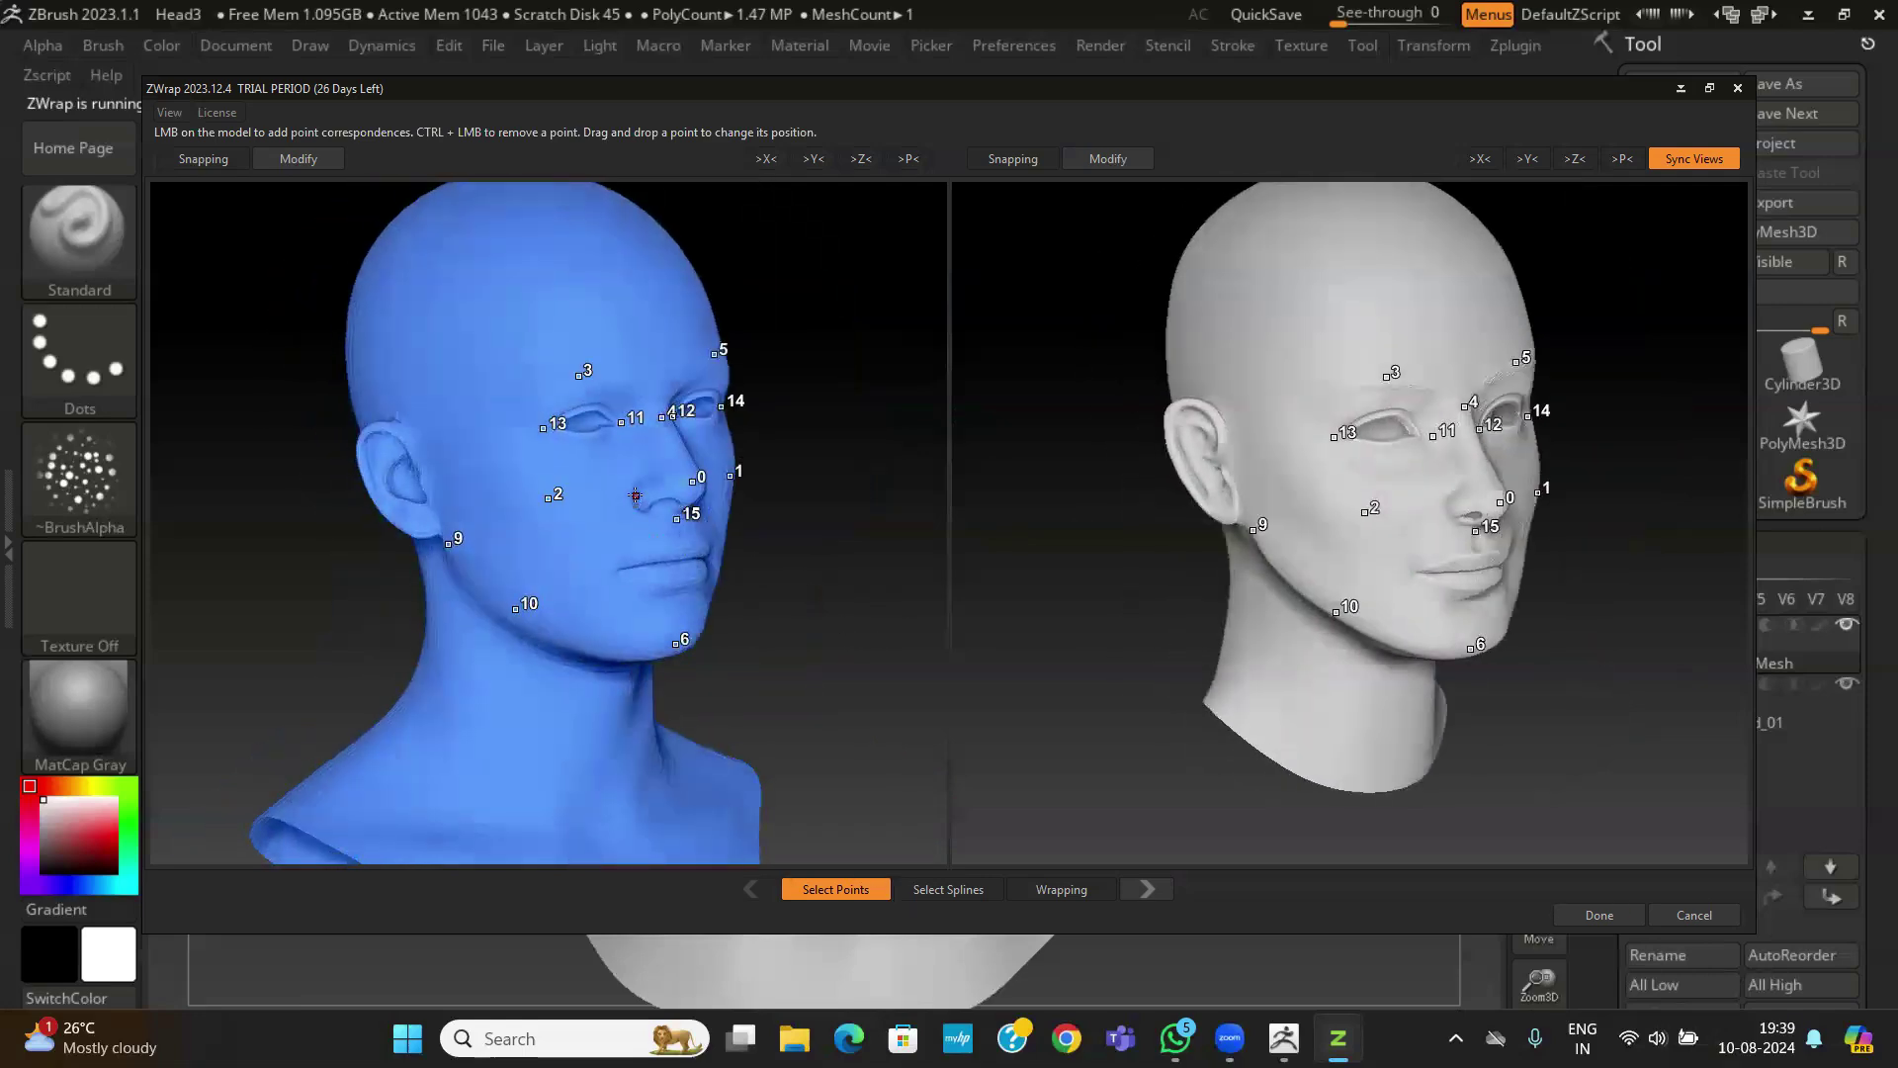
{"action": "left_click", "coordinate": [639, 495]}
{"action": "left_click", "coordinate": [1453, 503]}
{"action": "left_click_drag", "start_coordinate": [800, 582], "coordinate": [690, 487]}
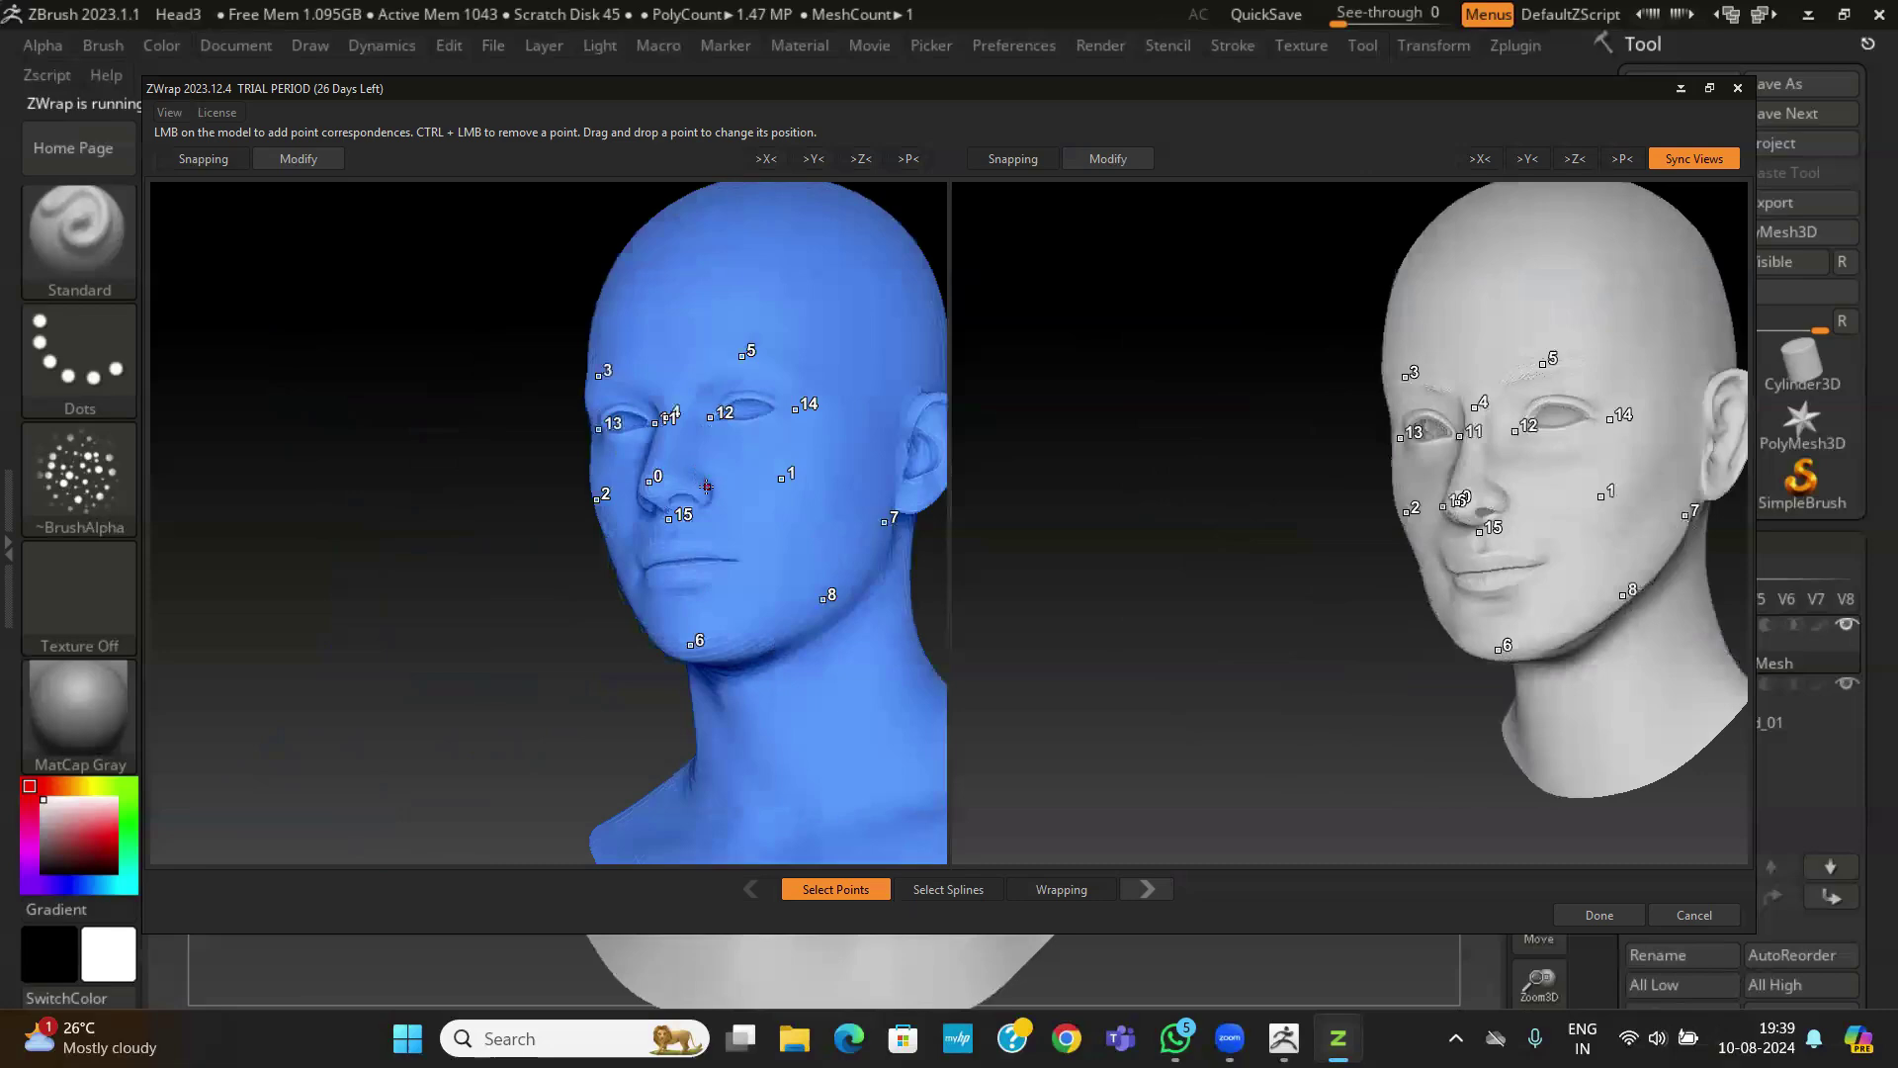
{"action": "left_click", "coordinate": [706, 486]}
{"action": "left_click", "coordinate": [1503, 499]}
{"action": "left_click_drag", "start_coordinate": [1374, 608], "coordinate": [968, 637]}
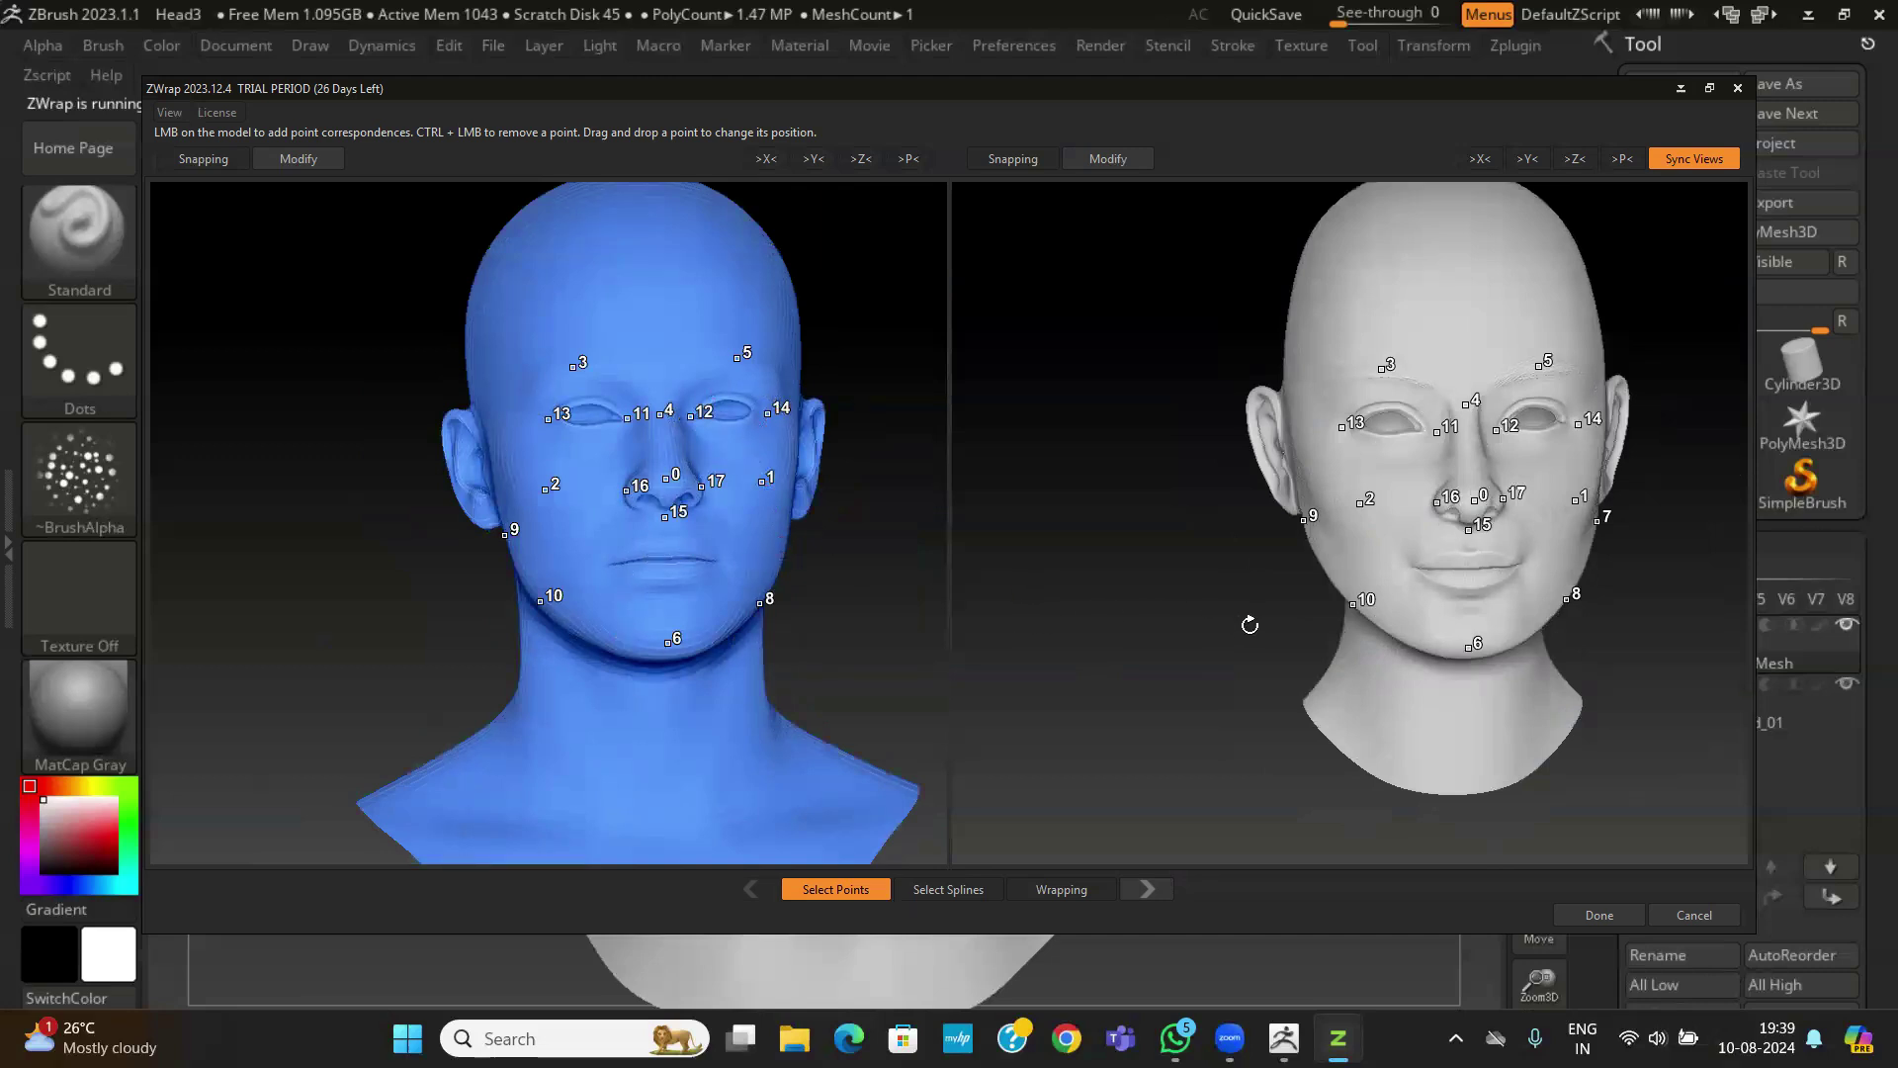
{"action": "left_click", "coordinate": [1063, 890]}
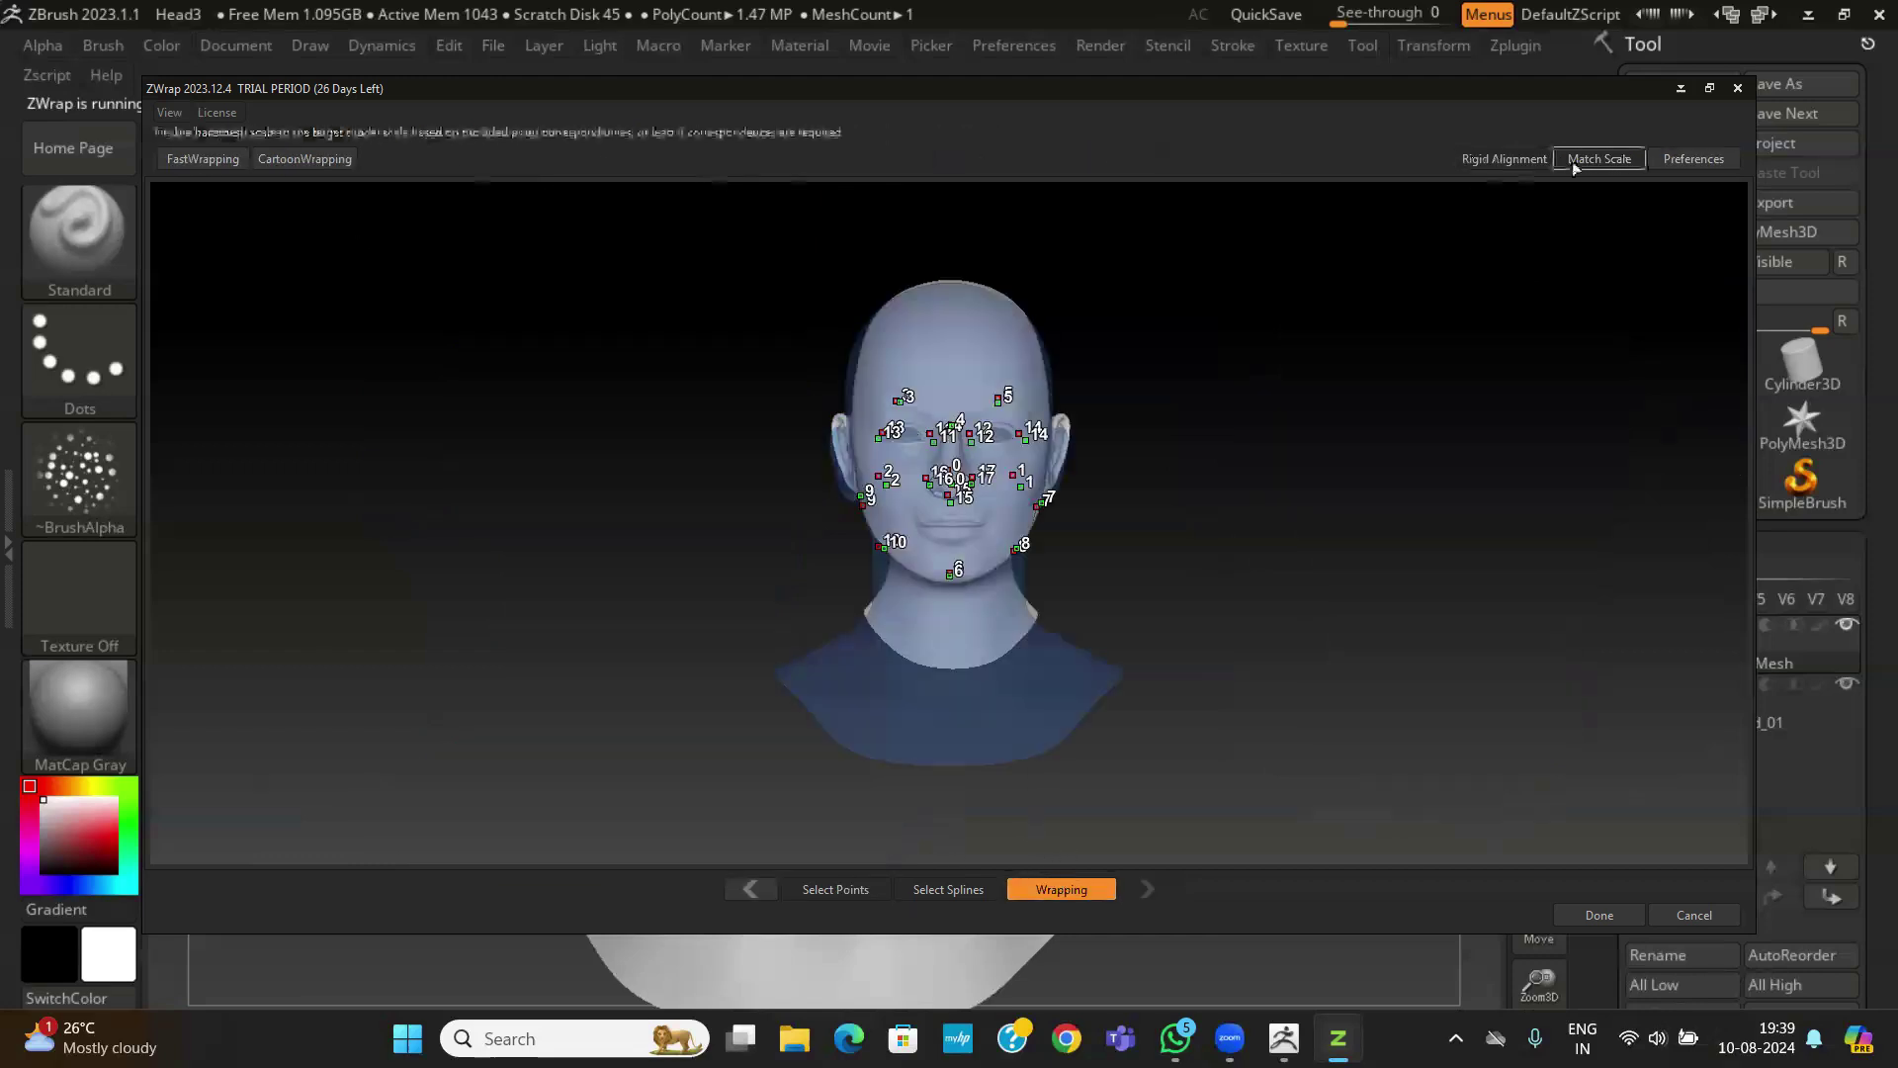
Run Match Scale, then FastWrapping, and confirm the finished message.
{"action": "left_click", "coordinate": [1605, 158]}
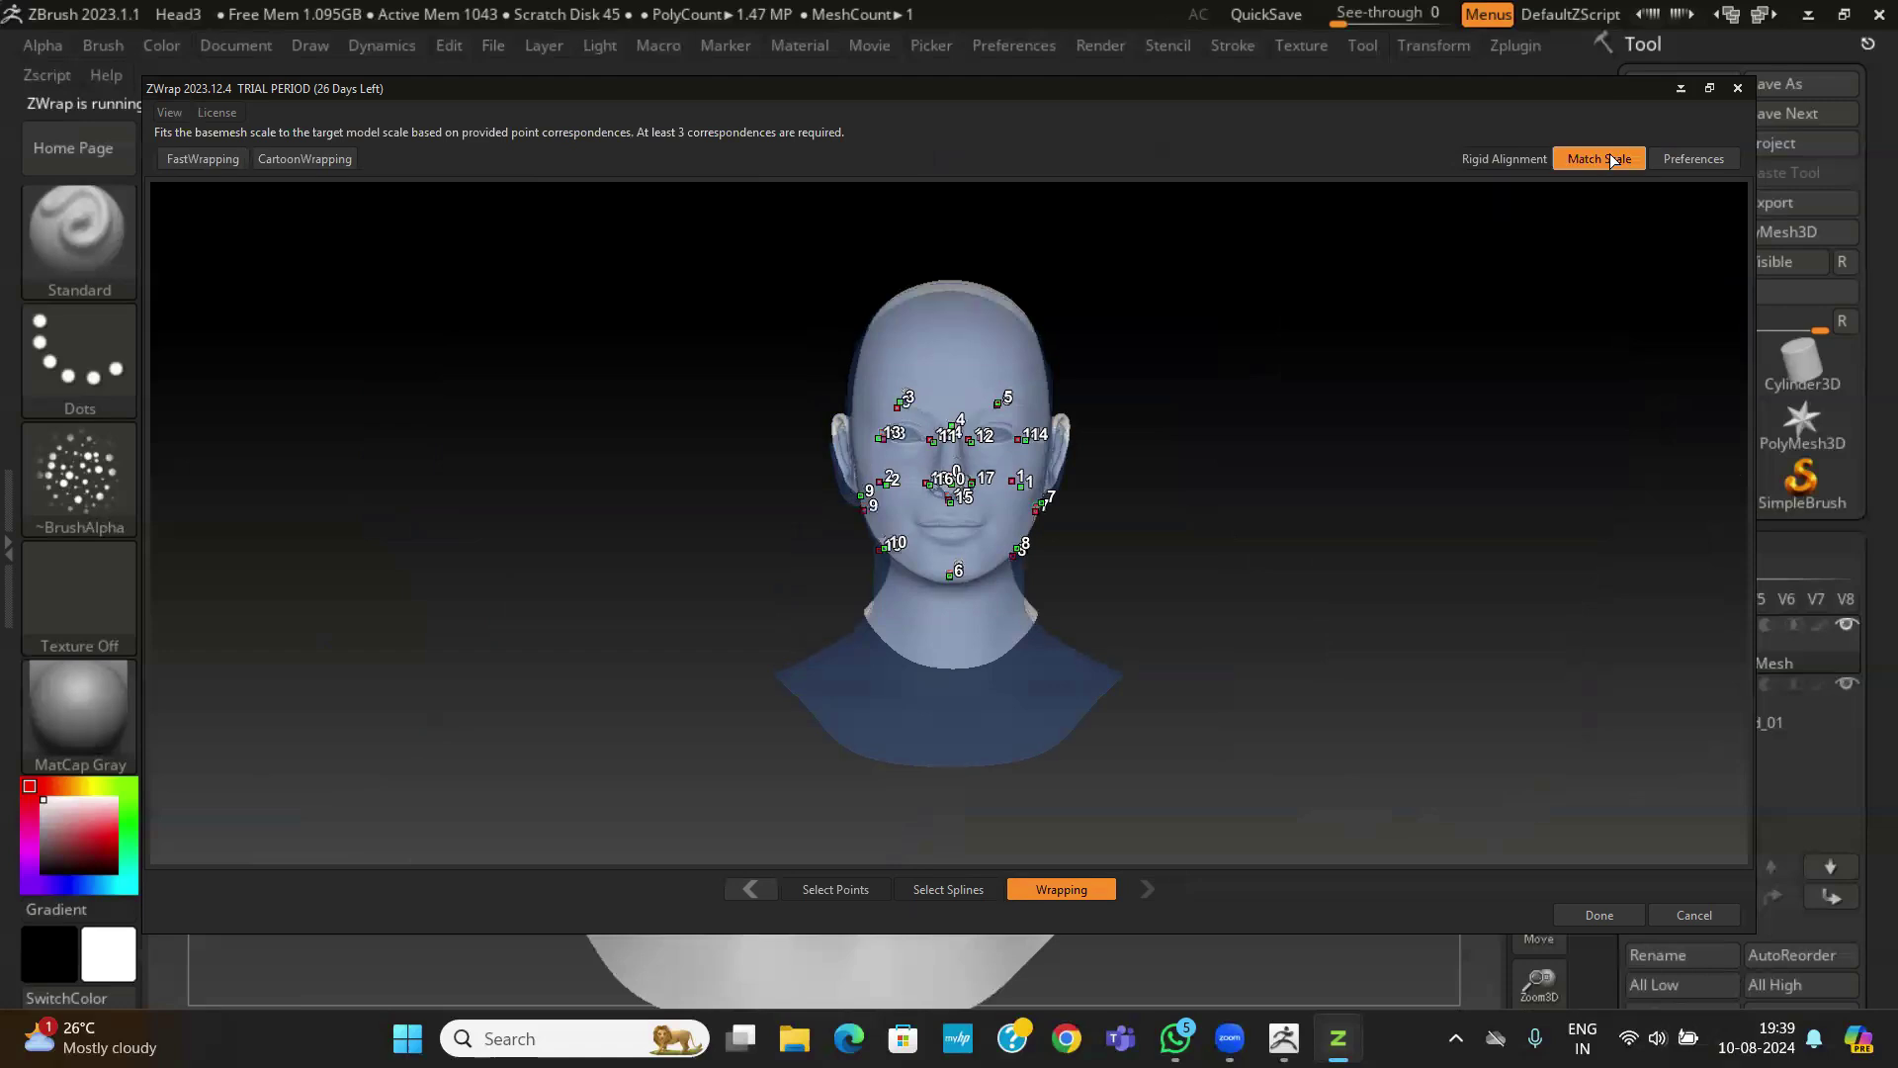
{"action": "left_click", "coordinate": [184, 160]}
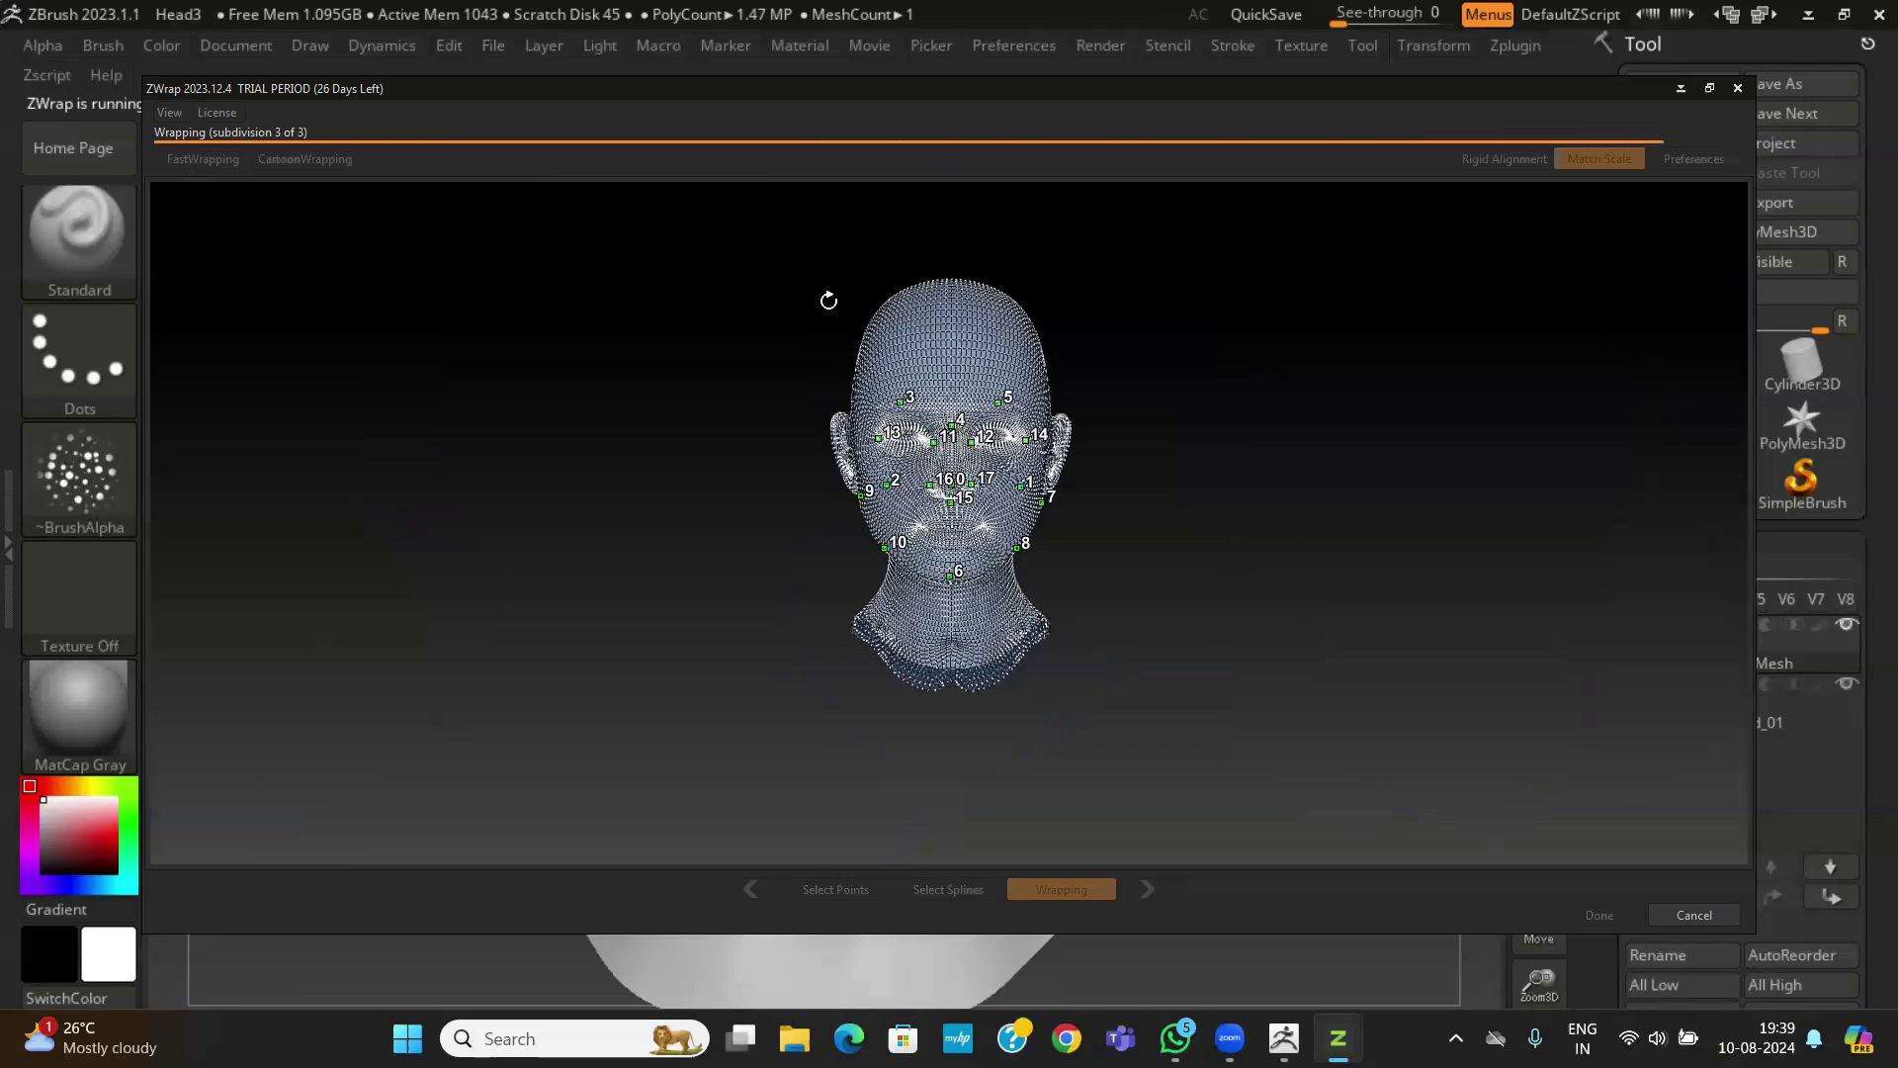
{"action": "left_click", "coordinate": [949, 520]}
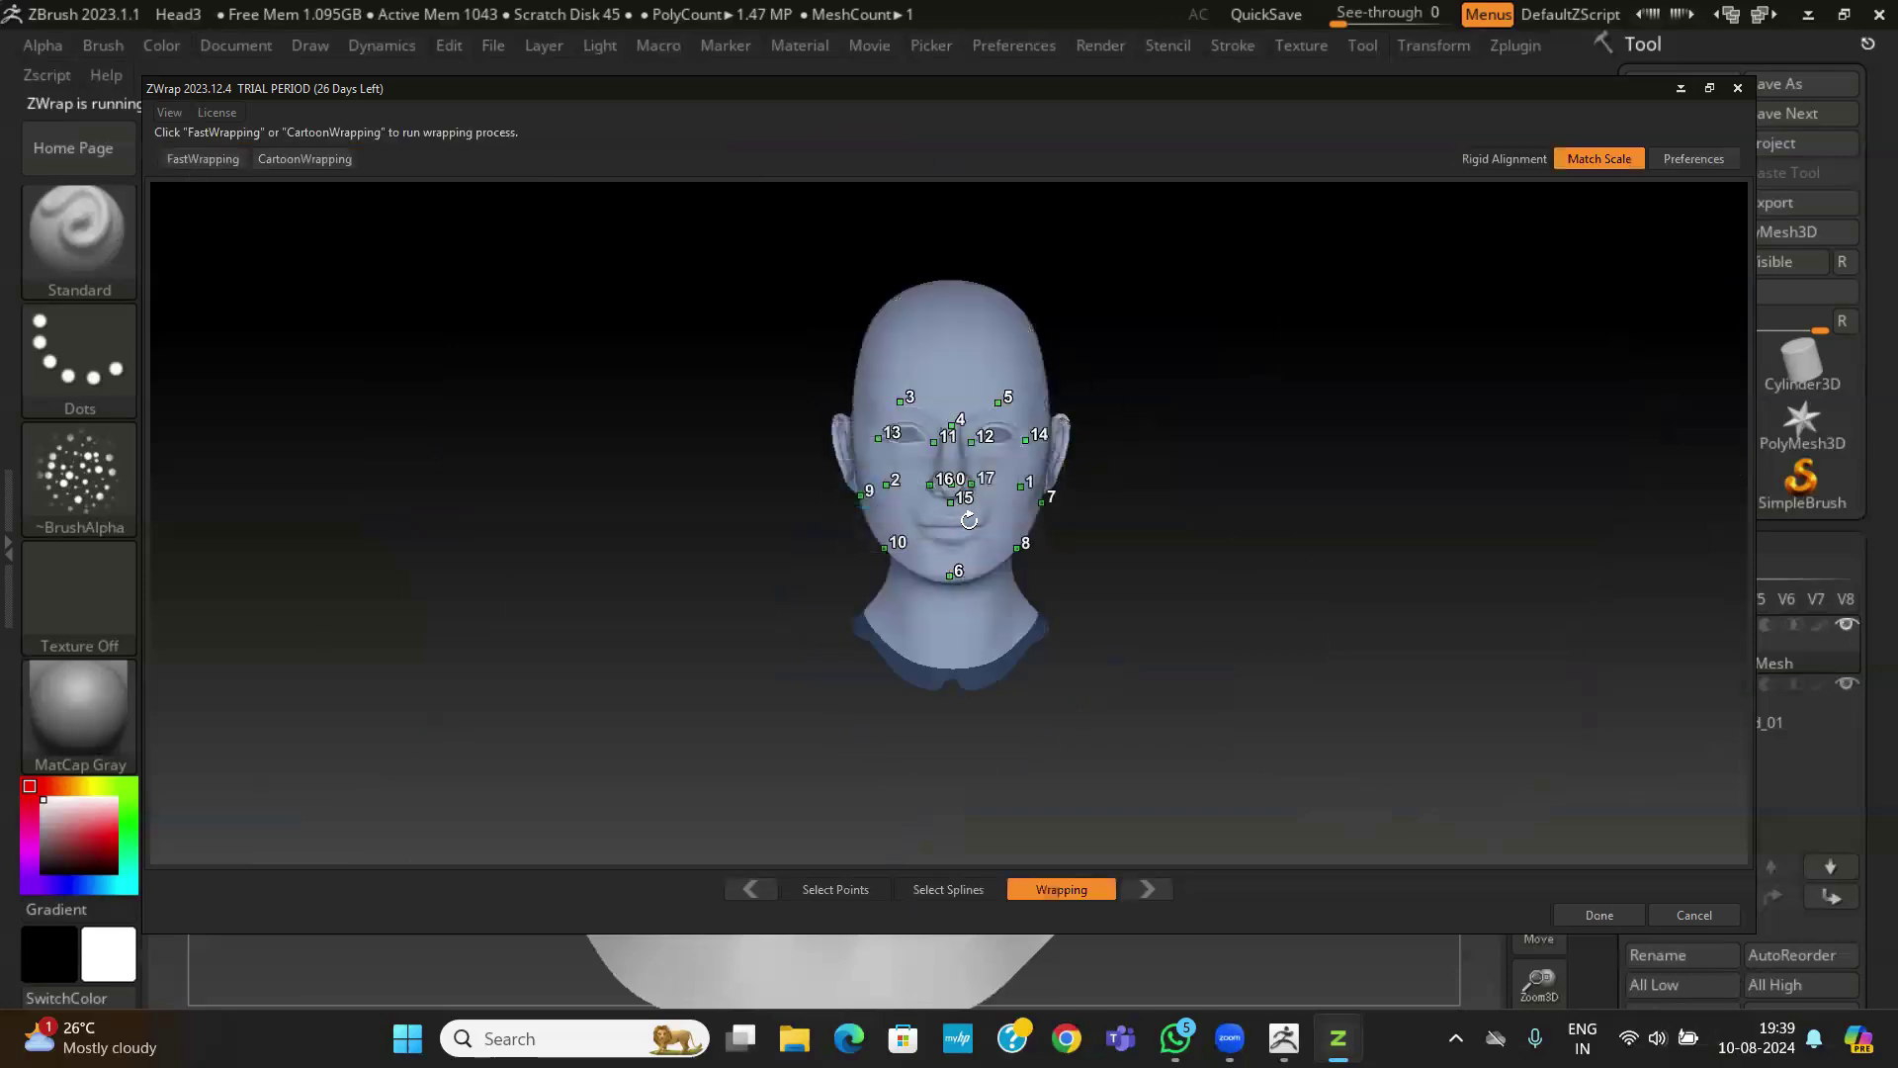
Bring the wrapped Base Mesh back into ZBrush and hide the Head_01 subtool.
{"action": "left_click", "coordinate": [1612, 916]}
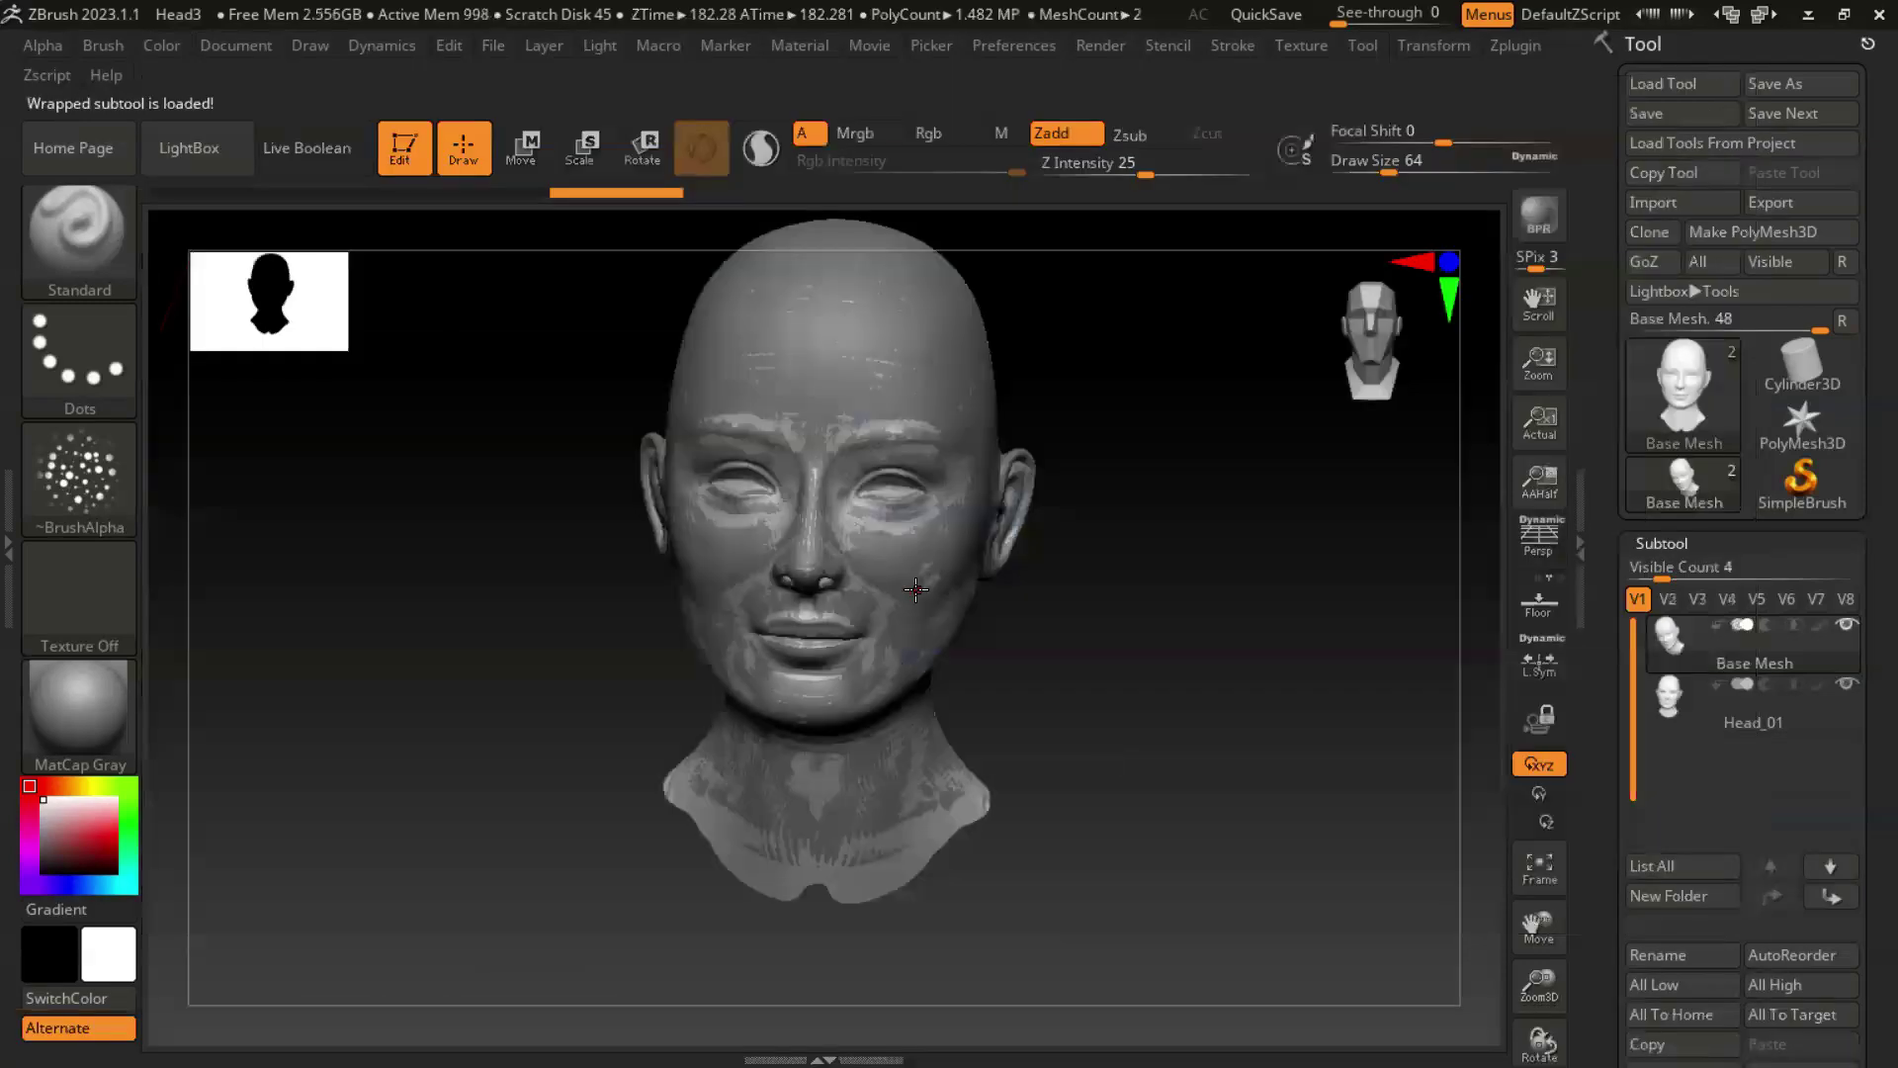
{"action": "mouse_move", "coordinate": [1670, 703]}
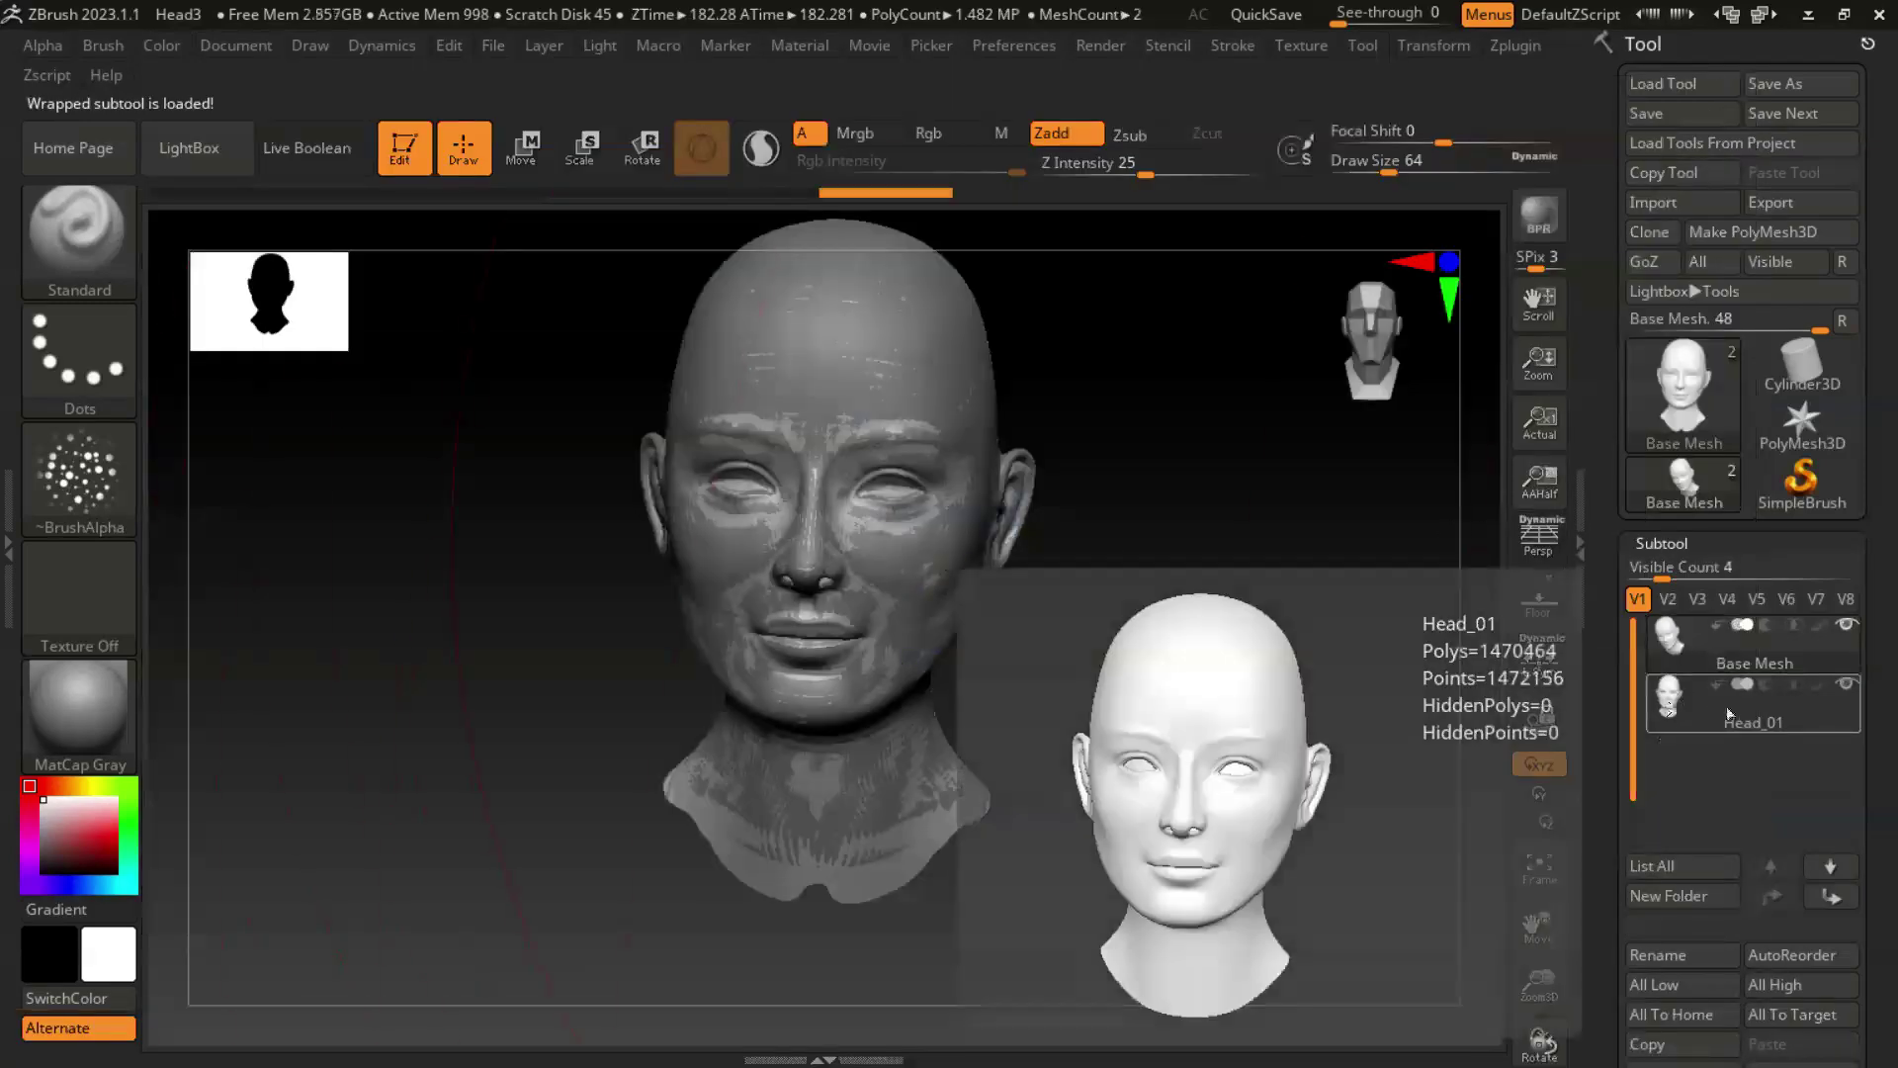
{"action": "left_click", "coordinate": [1846, 684]}
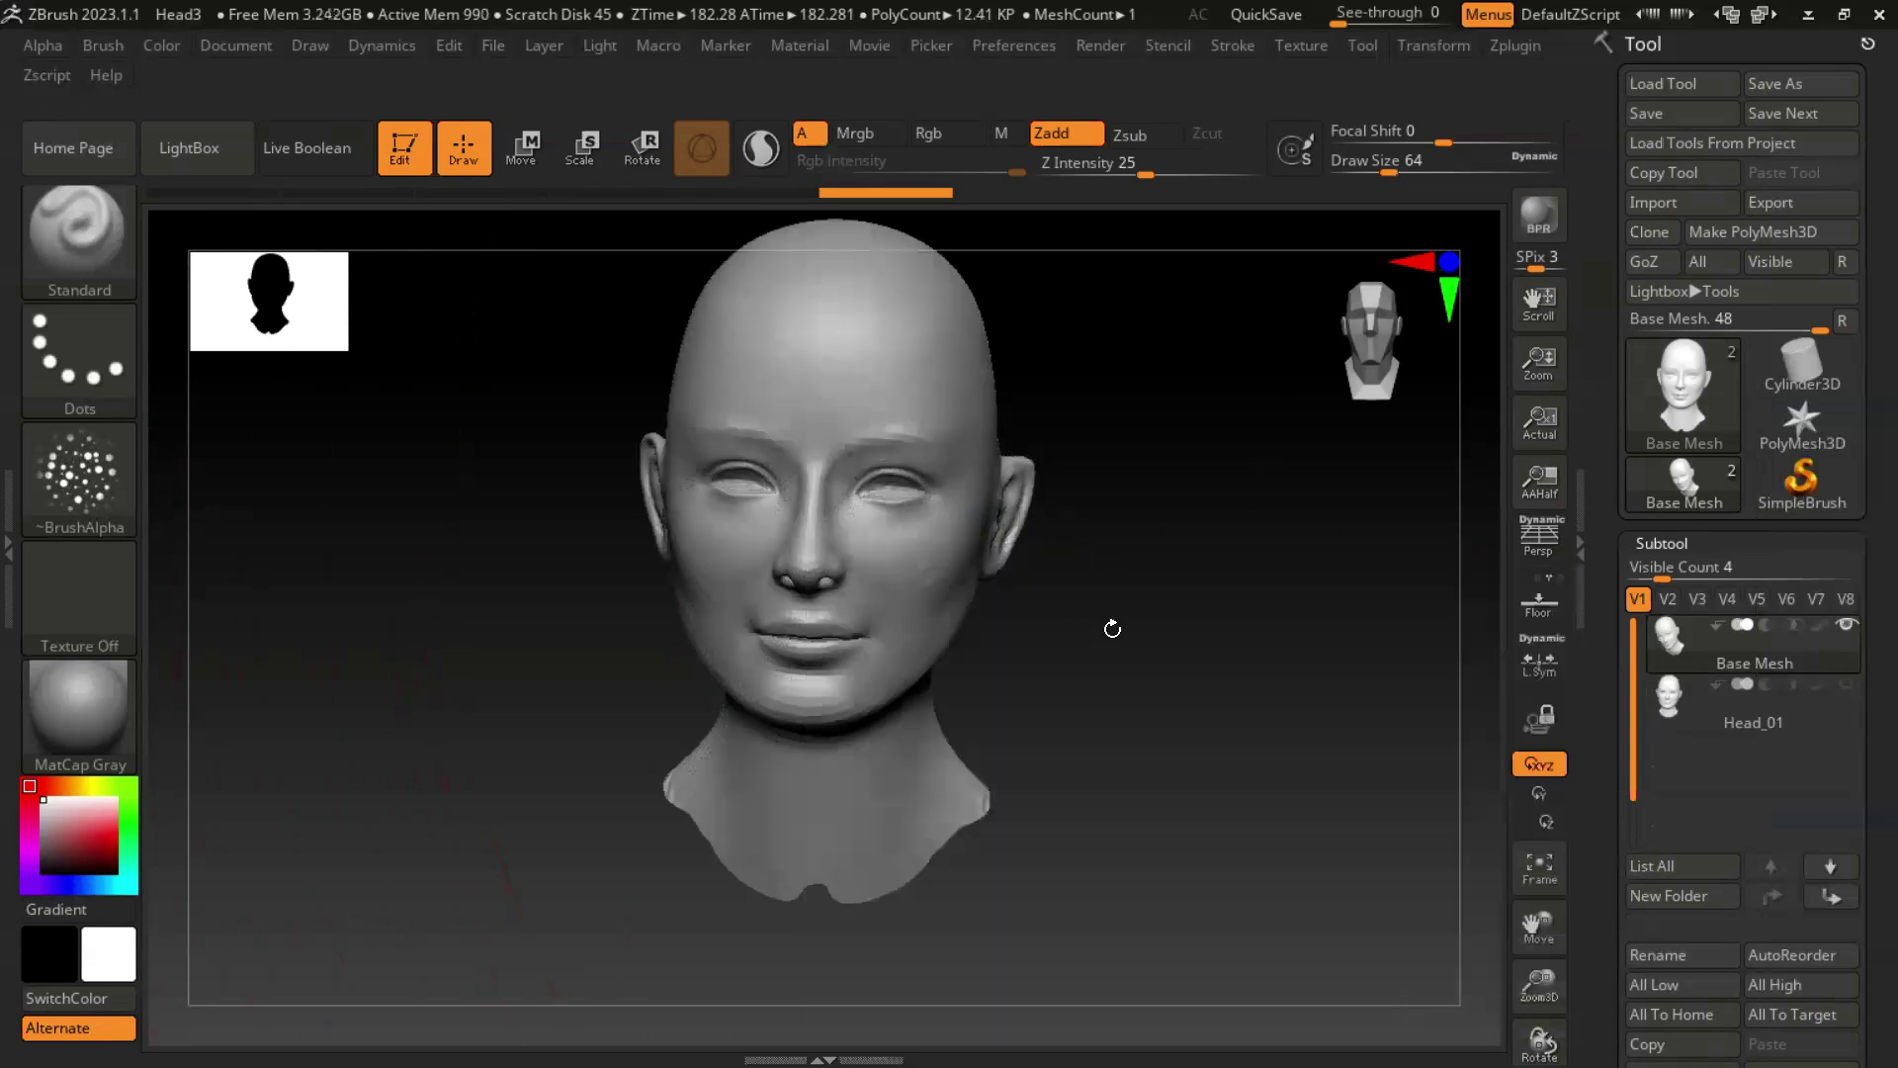
Turn on Polyframe and orbit the head to inspect its clean topology.
{"action": "key", "text": "shift+f"}
{"action": "left_click_drag", "start_coordinate": [1123, 618], "coordinate": [662, 425]}
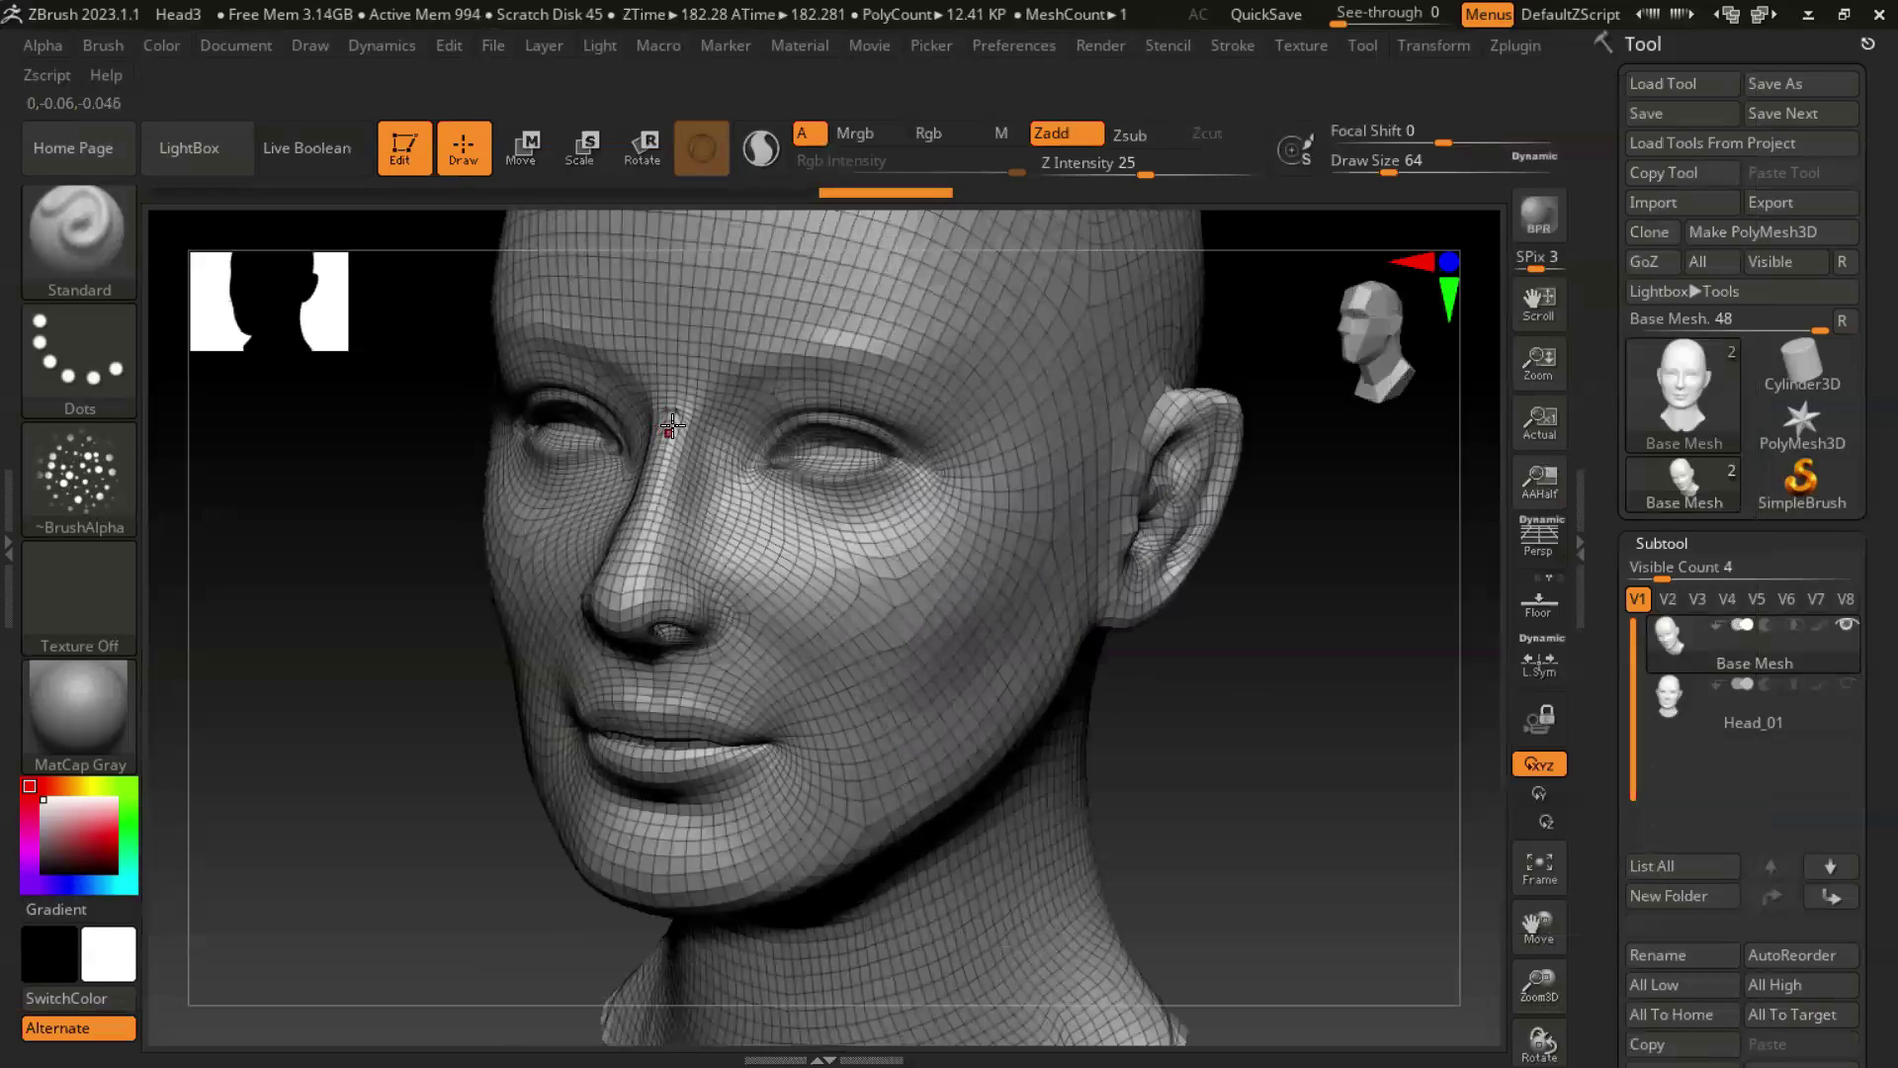
{"action": "mouse_move", "coordinate": [1234, 718]}
{"action": "left_mouse_down"}
{"action": "mouse_move", "coordinate": [1108, 710]}
{"action": "mouse_move", "coordinate": [1320, 689]}
{"action": "mouse_move", "coordinate": [1272, 656]}
{"action": "mouse_move", "coordinate": [1202, 731]}
{"action": "mouse_move", "coordinate": [1271, 751]}
{"action": "mouse_move", "coordinate": [1265, 669]}
{"action": "mouse_move", "coordinate": [1253, 708]}
{"action": "left_mouse_up"}
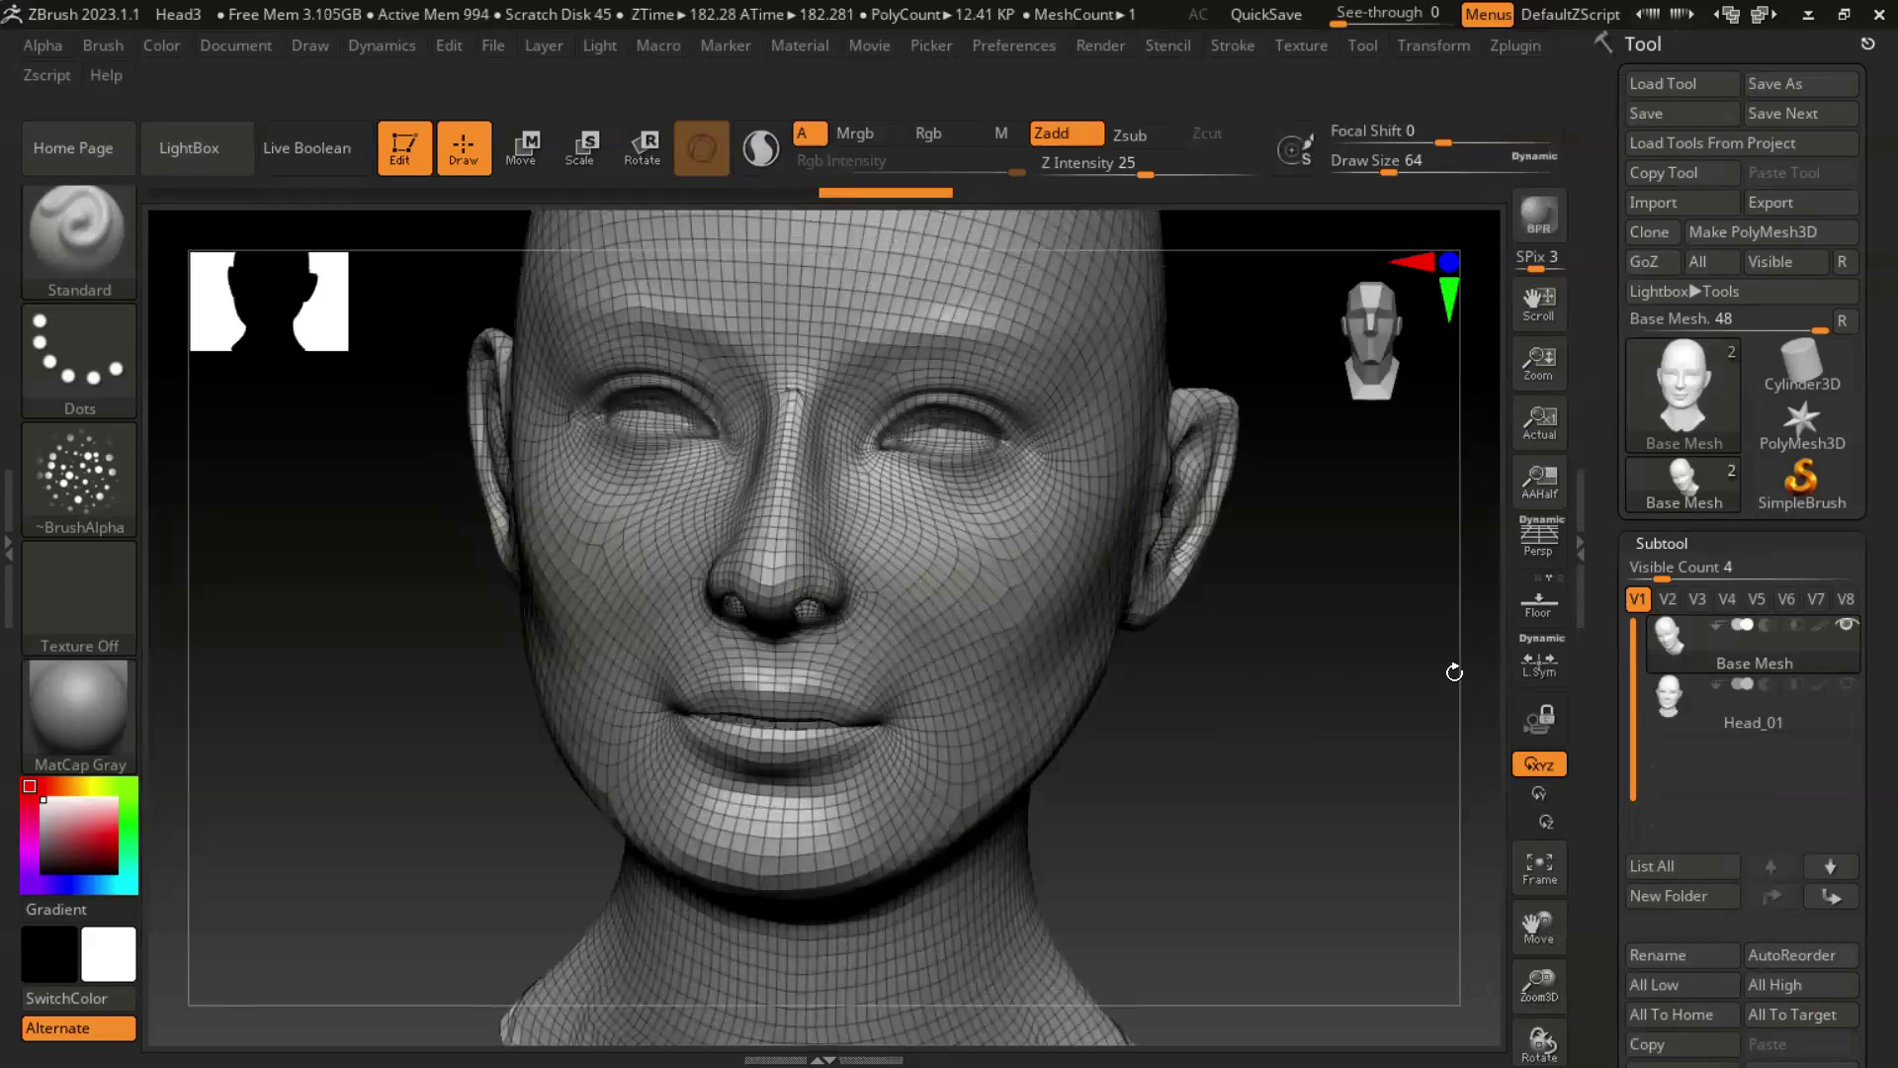
{"action": "left_click_drag", "start_coordinate": [1330, 705], "coordinate": [1288, 686]}
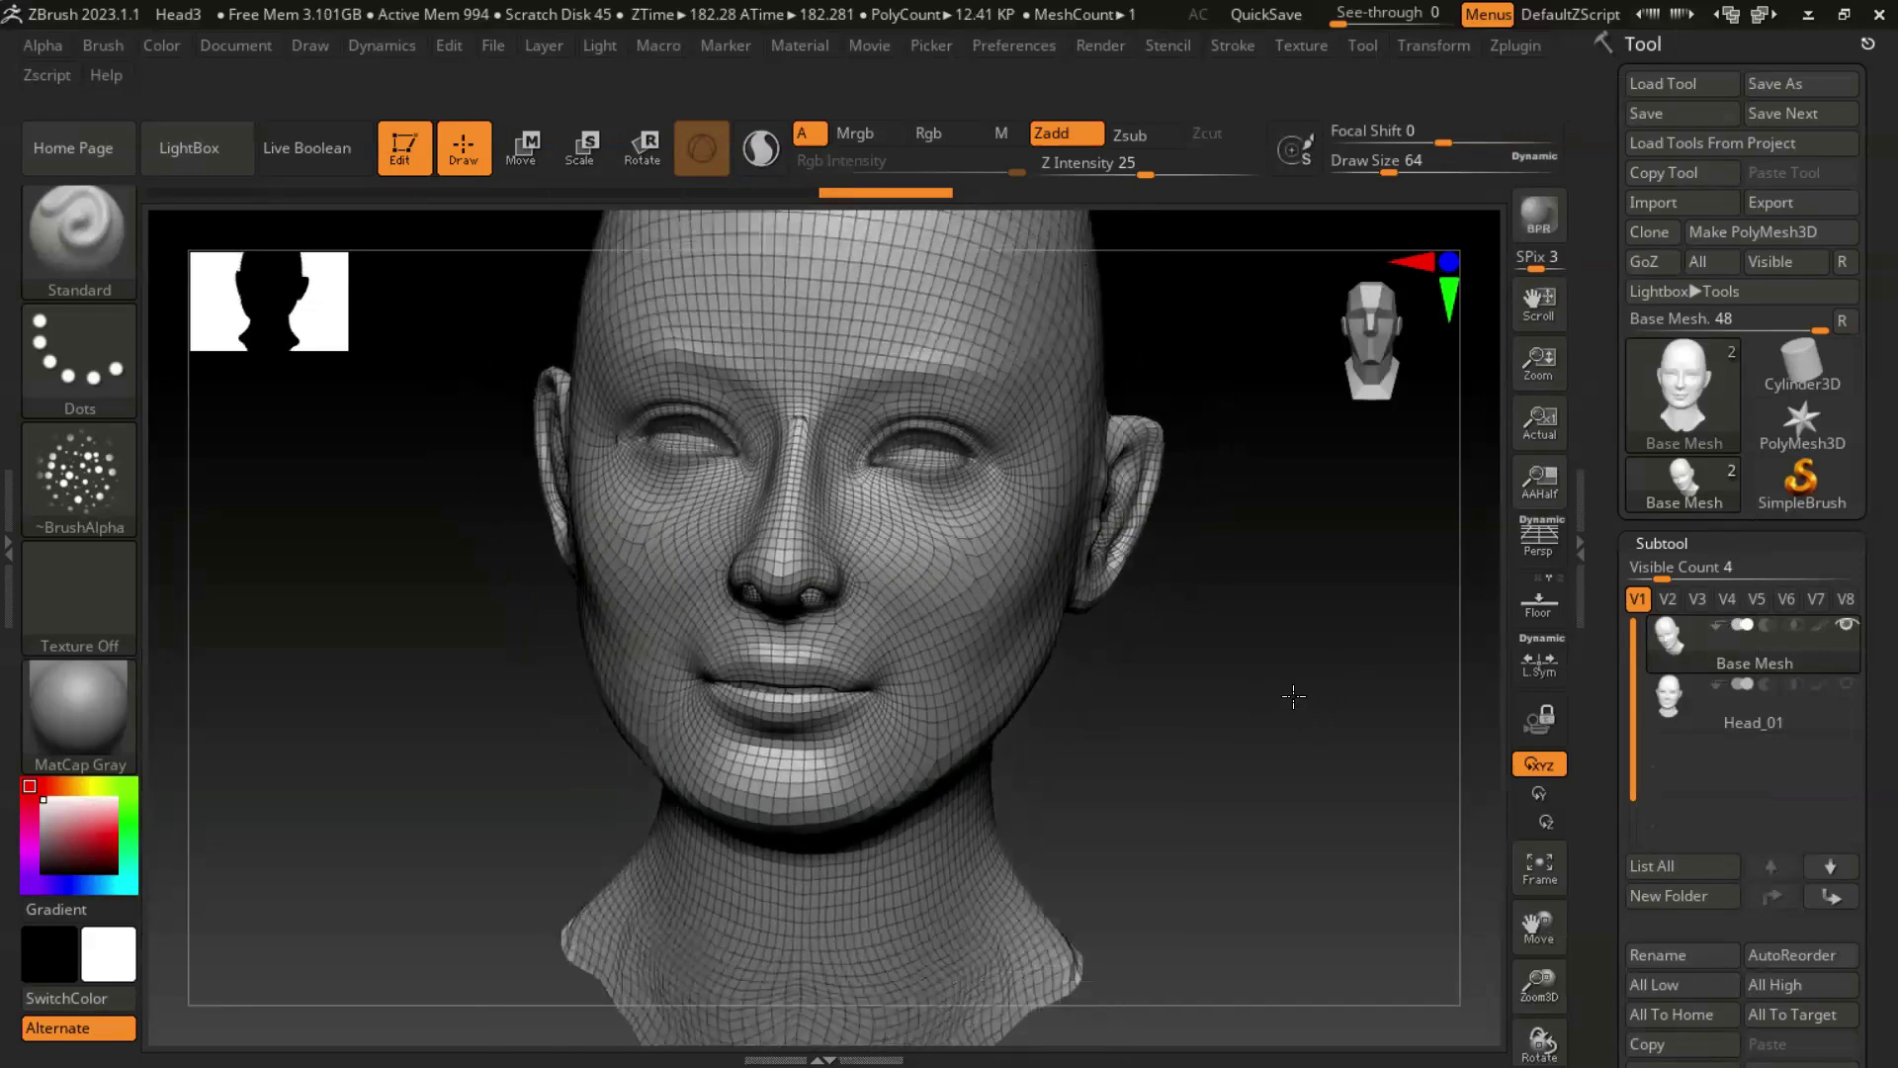